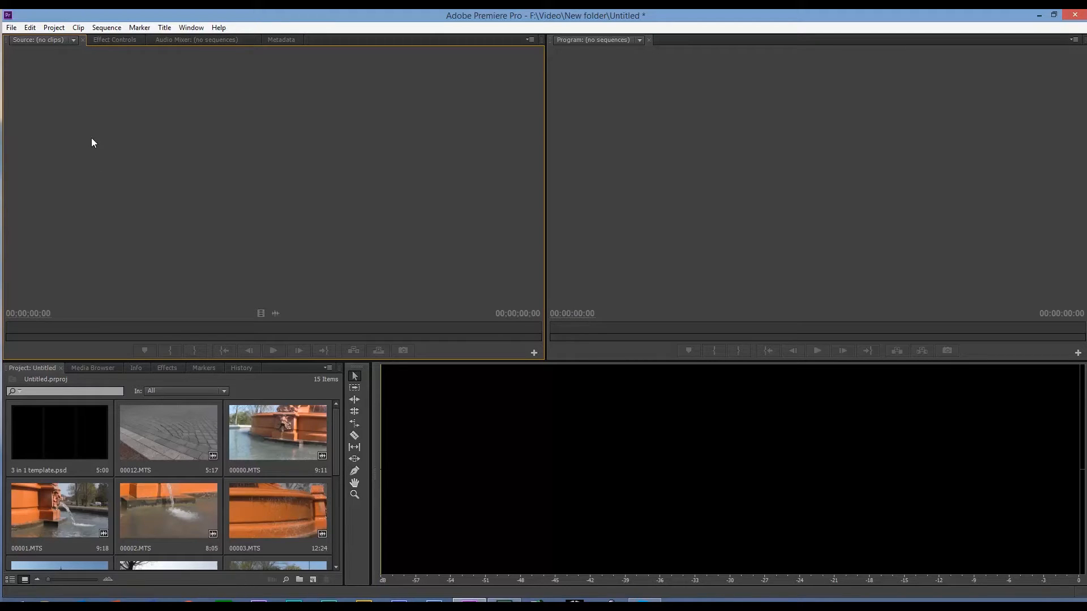
Create a new sequence named Art House with the AVCHD 1080p25 preset
click(315, 579)
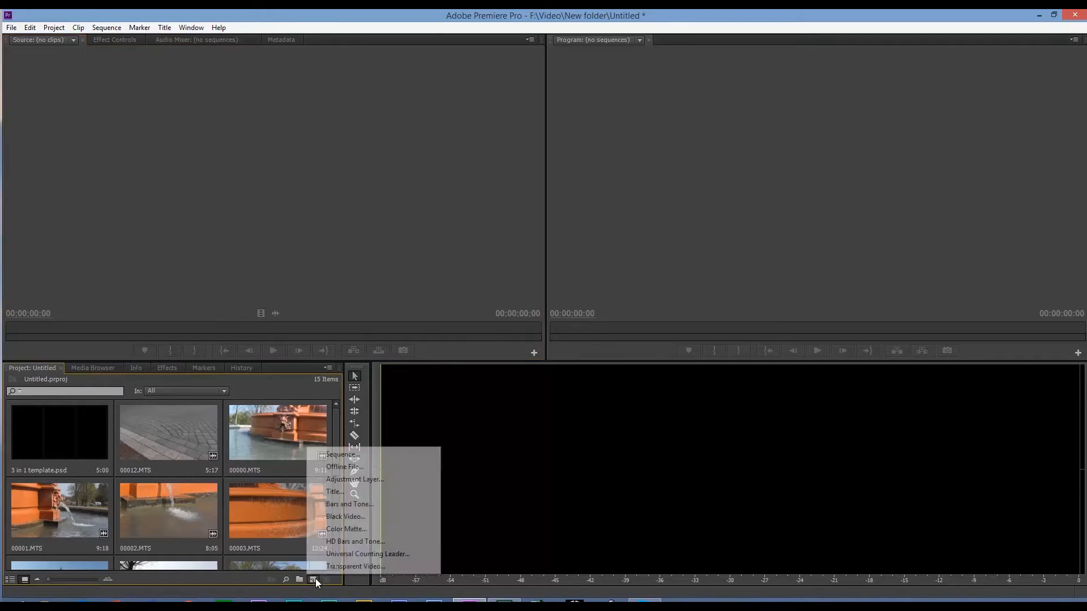
click(335, 451)
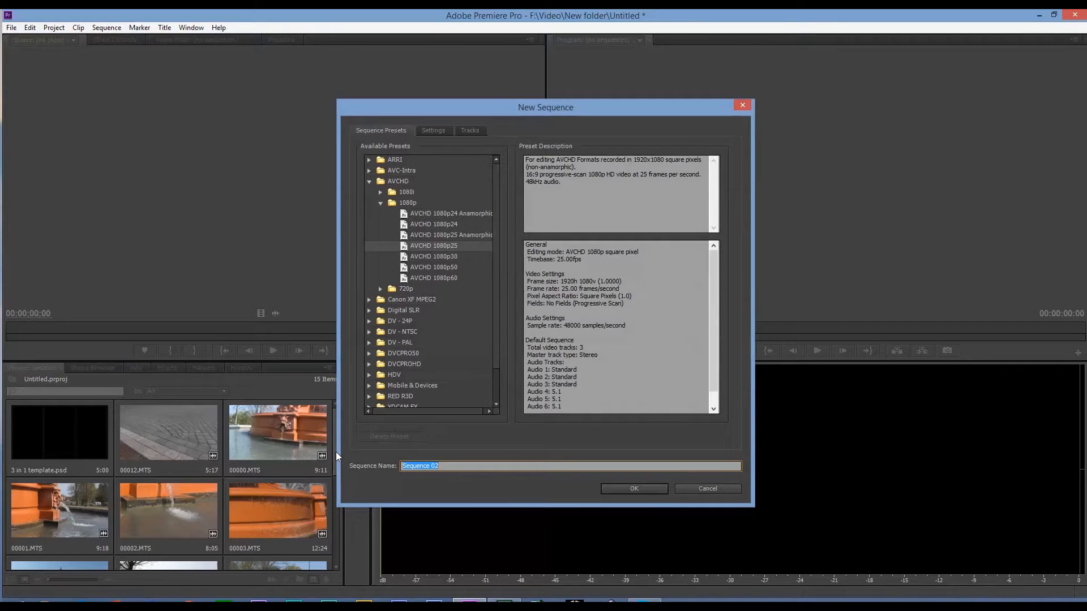
text(Art House)
click(636, 488)
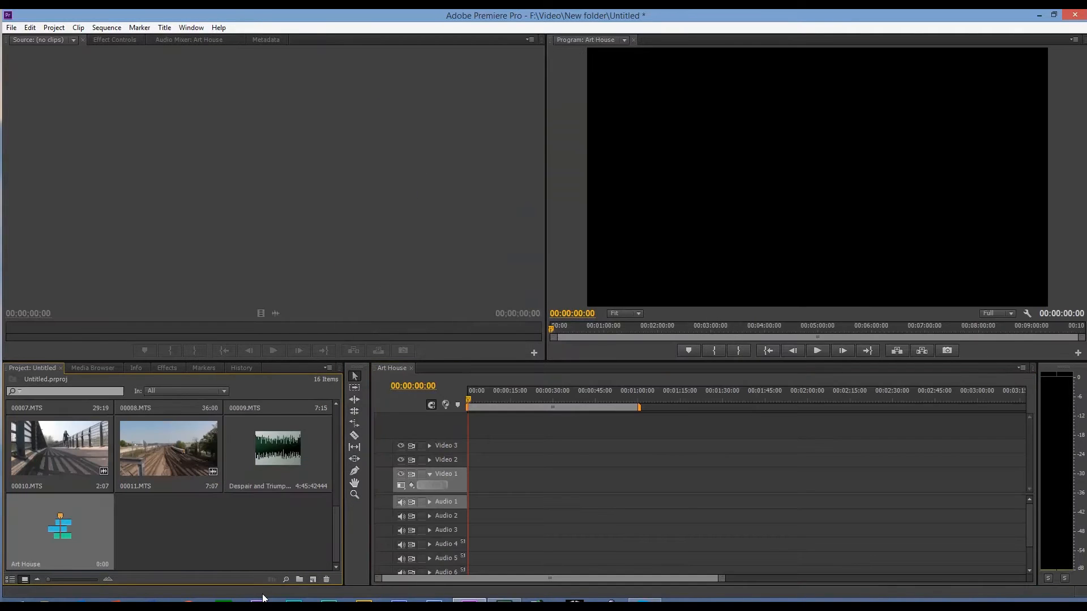
Place 3 in 1 template.psd at the start of the Video 4 track and extend it to one minute
drag(335, 538, 340, 430)
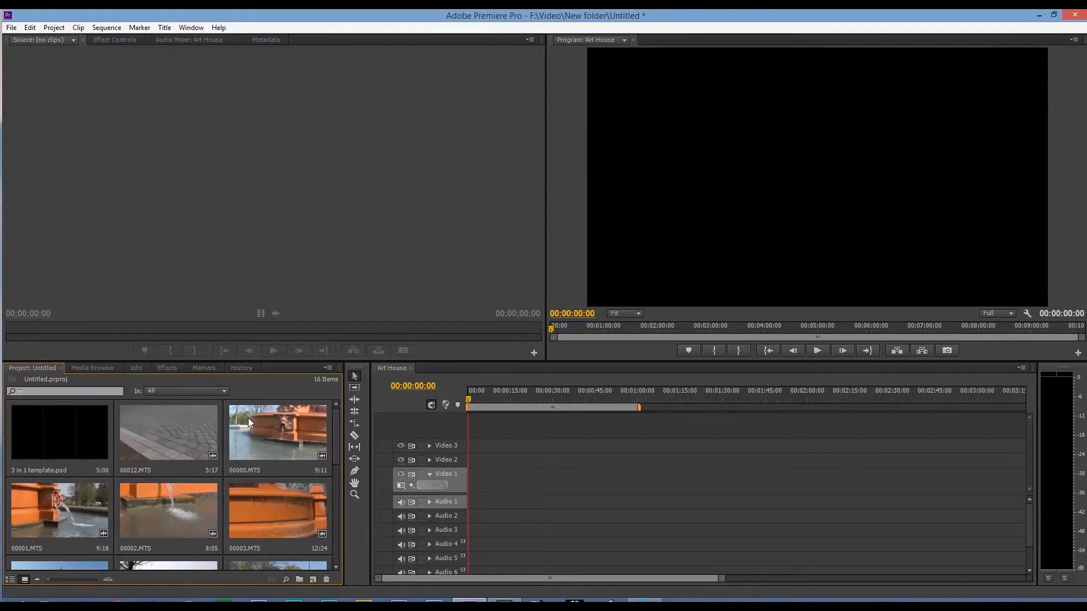
click(59, 444)
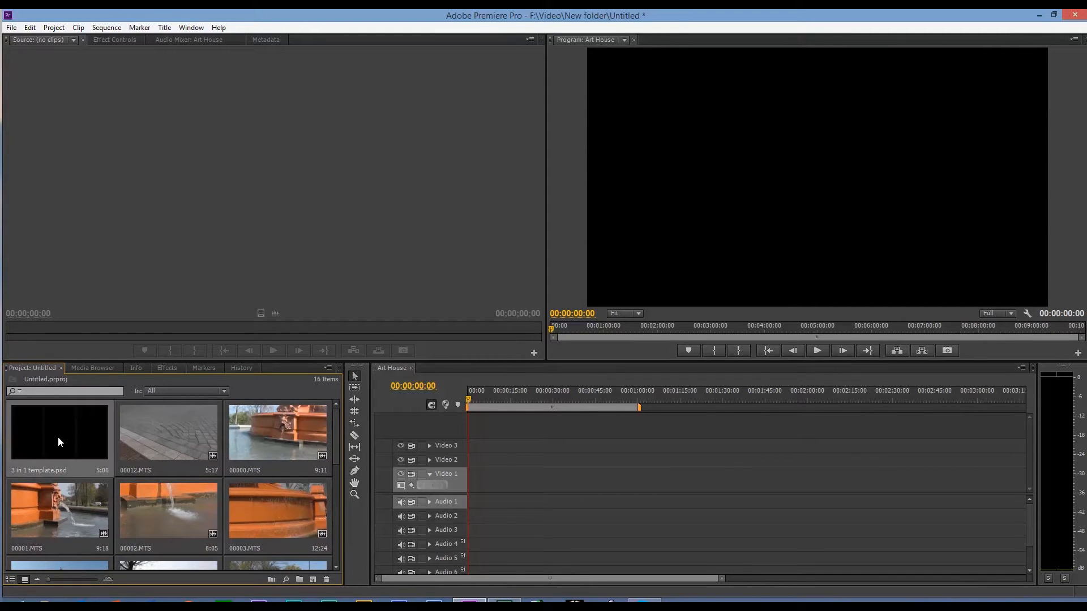
drag(74, 440, 475, 433)
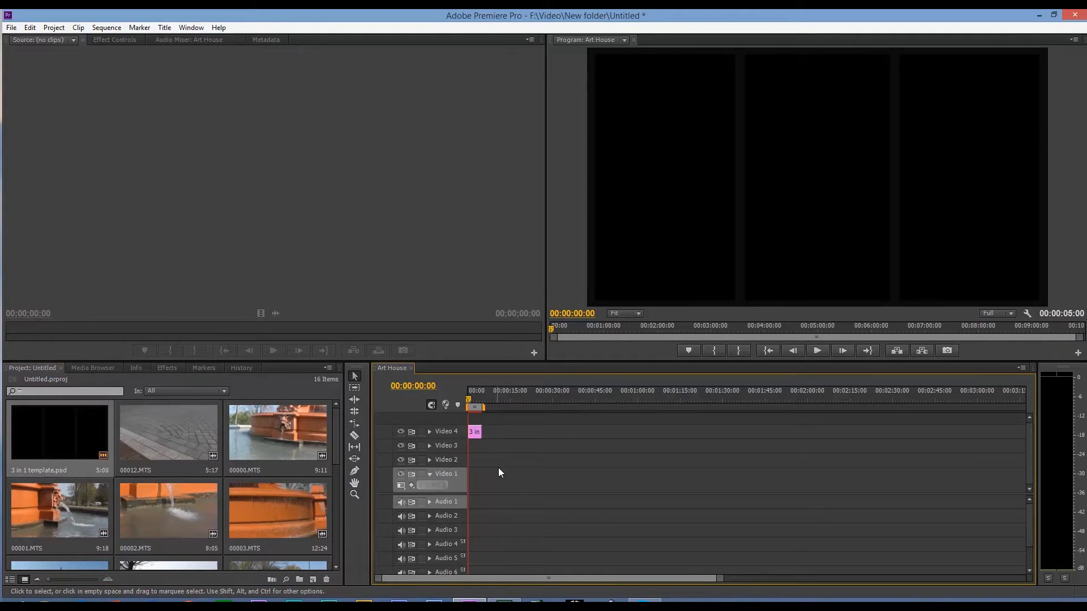
drag(482, 432, 640, 422)
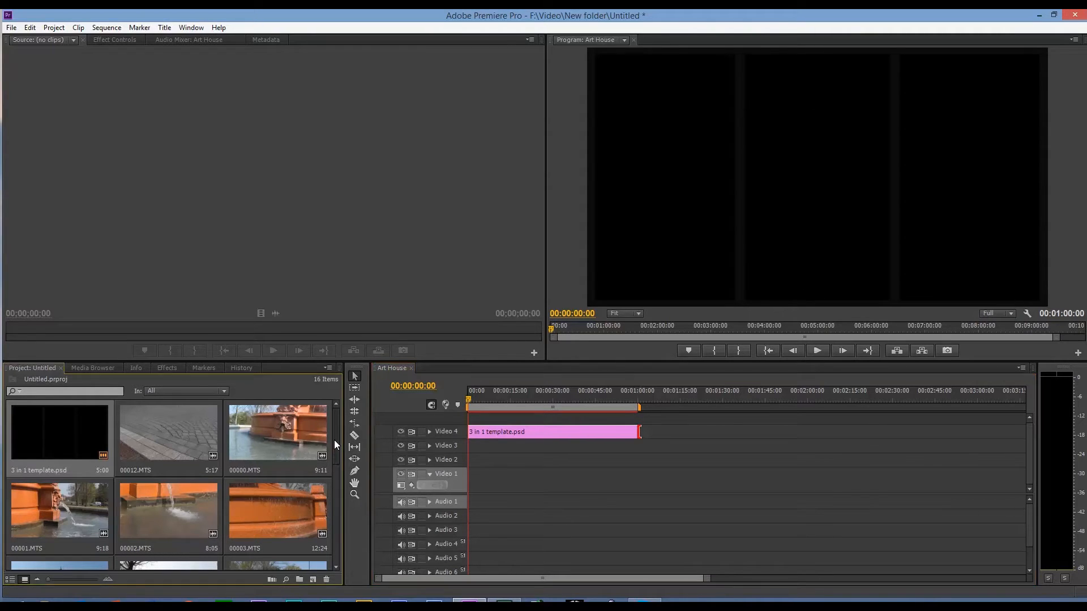
Add only the video of 00001.MTS to Video 1, 00000.MTS to Video 2 and 00002.MTS to Video 3, all at the sequence start
double_click(47, 511)
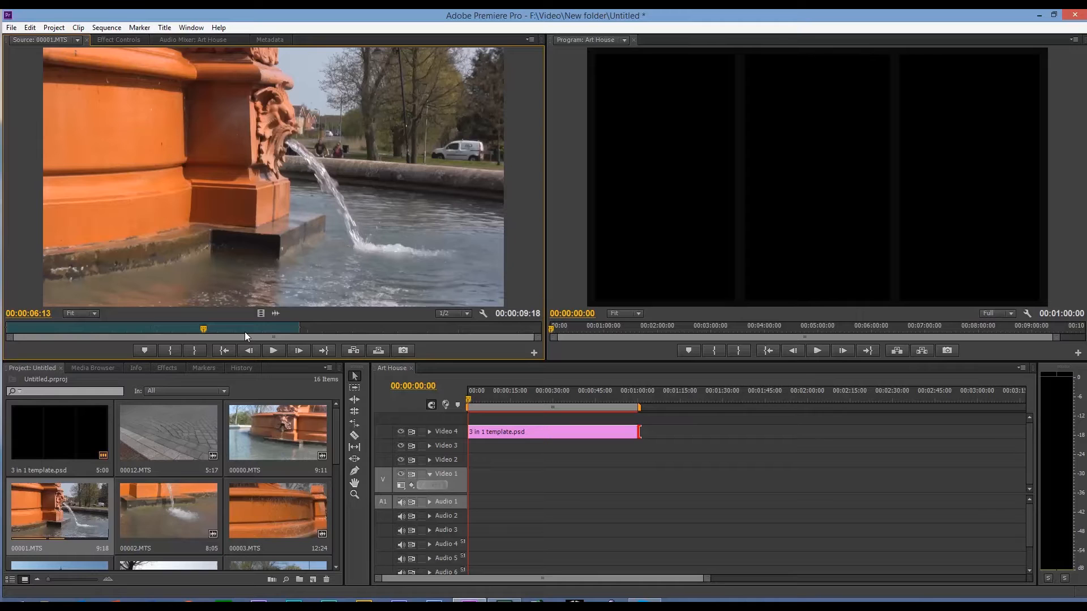
drag(261, 314, 471, 469)
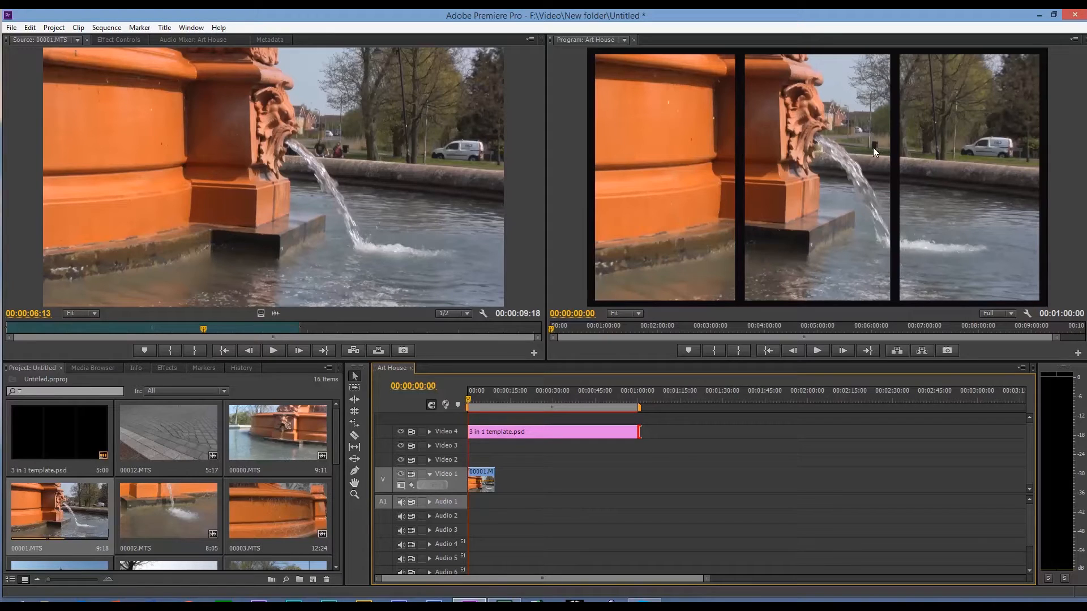
double_click(277, 426)
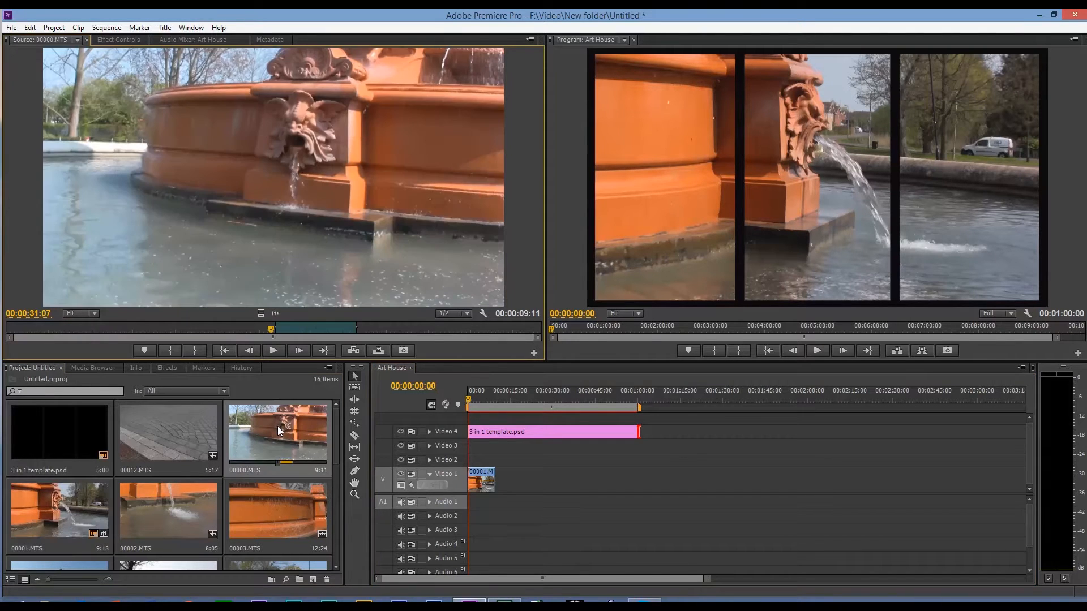
drag(260, 313, 473, 461)
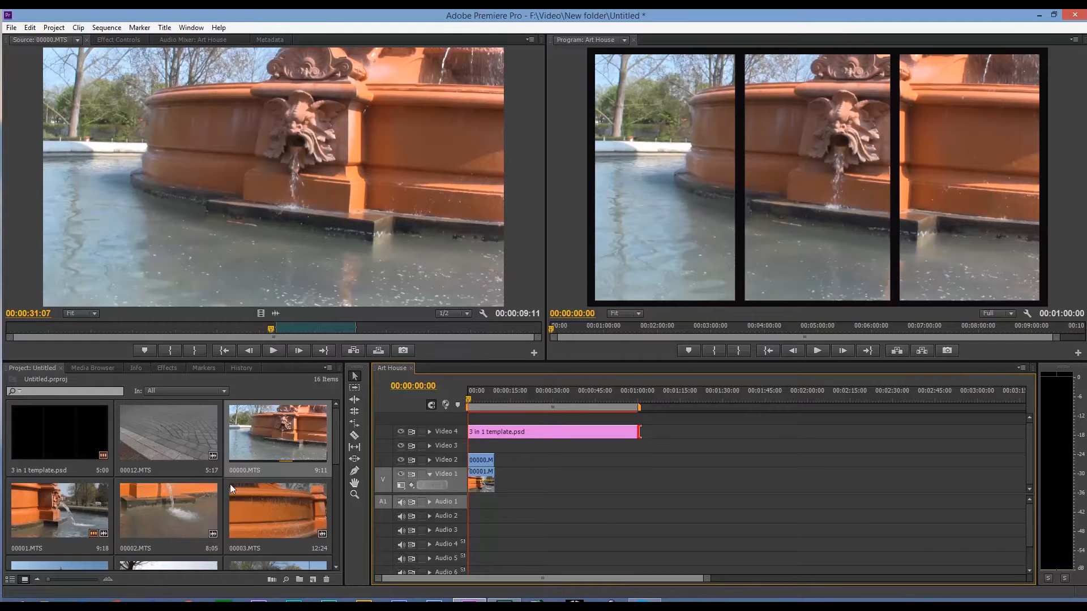
double_click(165, 505)
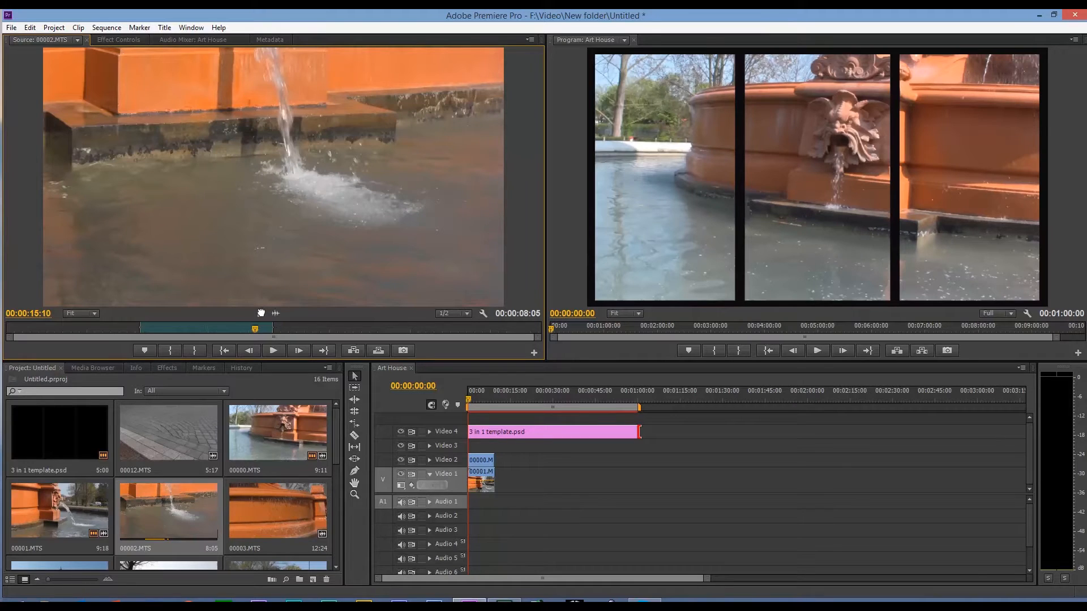
drag(448, 386, 473, 448)
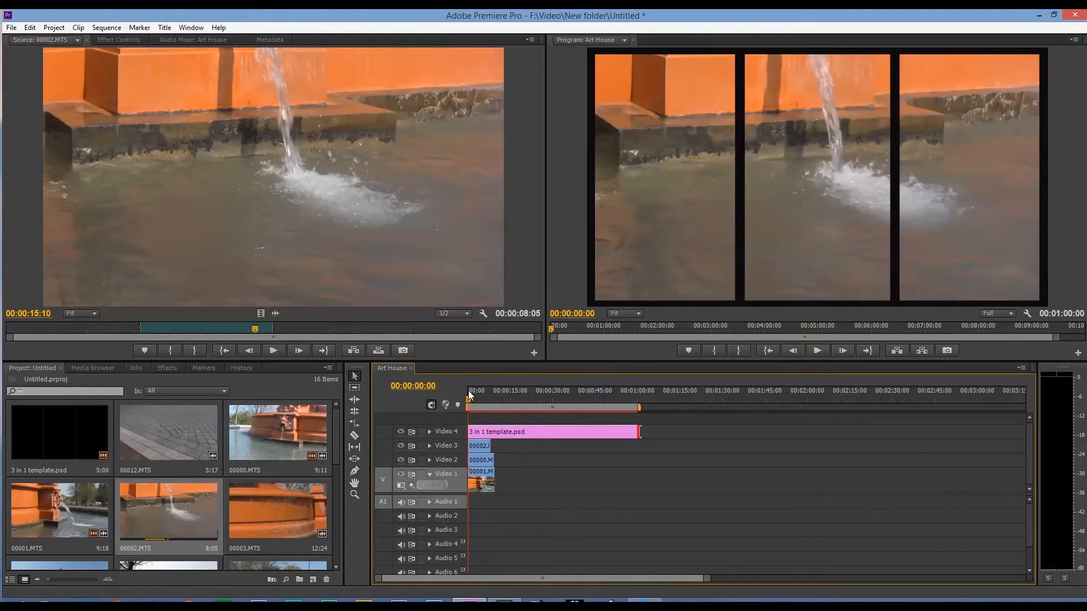
Extend the clips on Video 1, 2 and 3 so they all end together at about 10 seconds
key(equal)
key(equal)
key(equal)
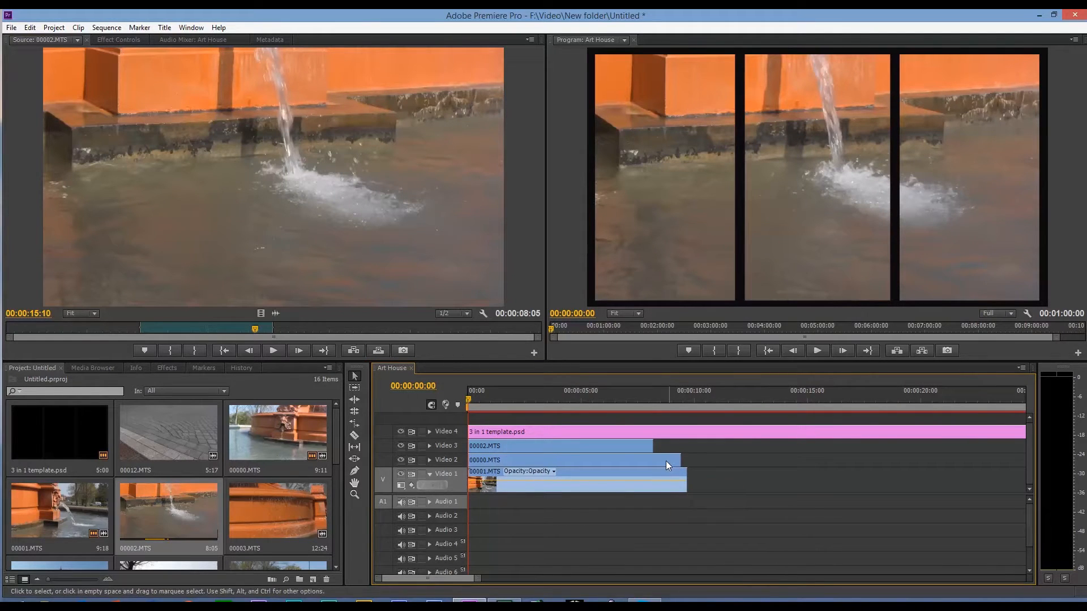
drag(651, 447, 692, 478)
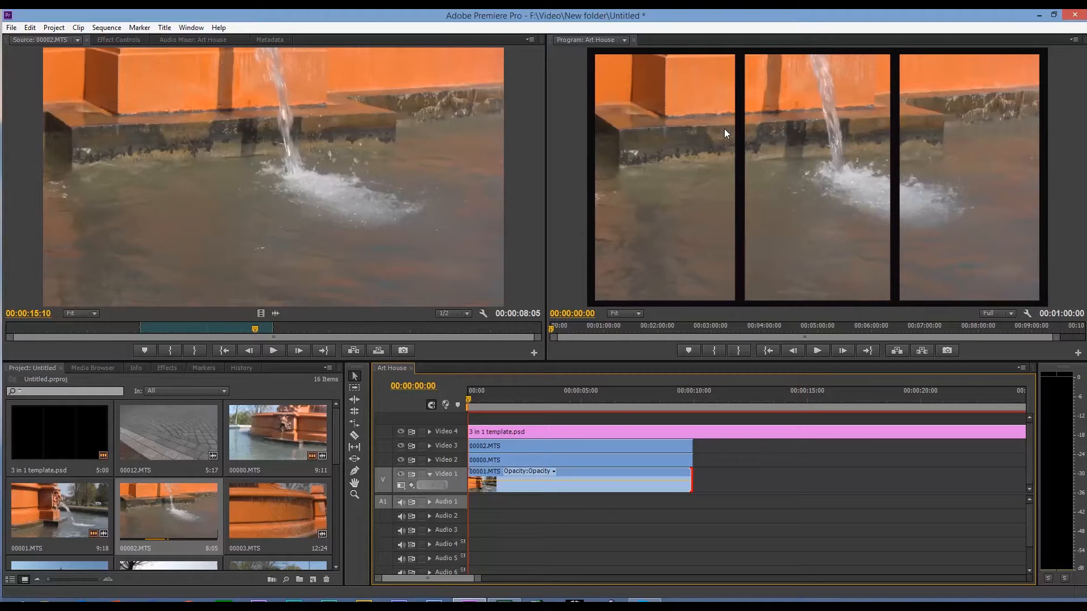
Set the 00002.MTS clip's position to 1566, 639 and its scale to 113 so the splash sits in the right-hand frame
click(548, 448)
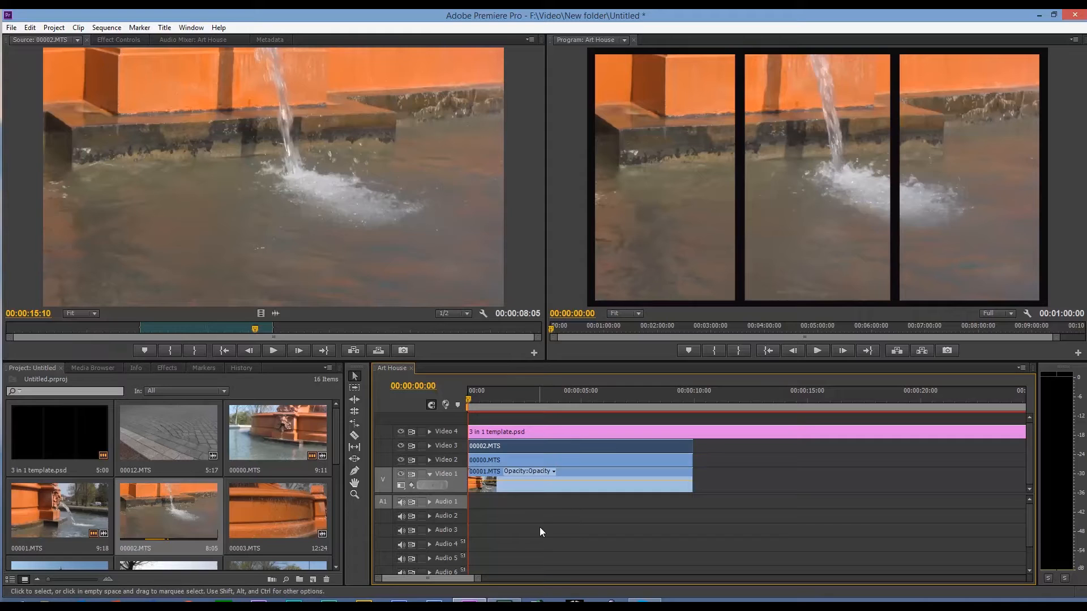
click(118, 41)
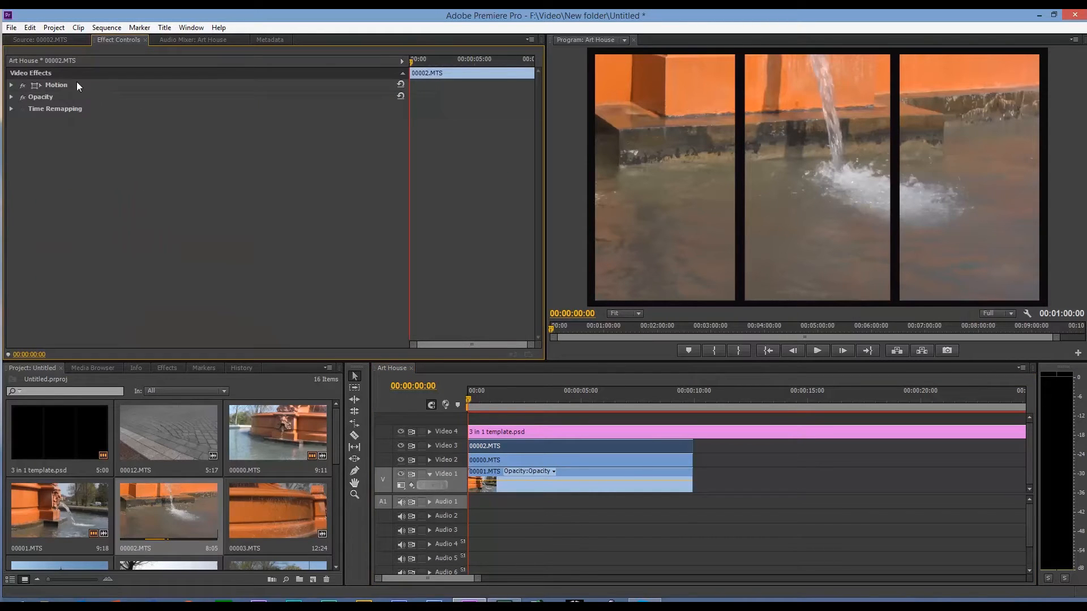
click(11, 85)
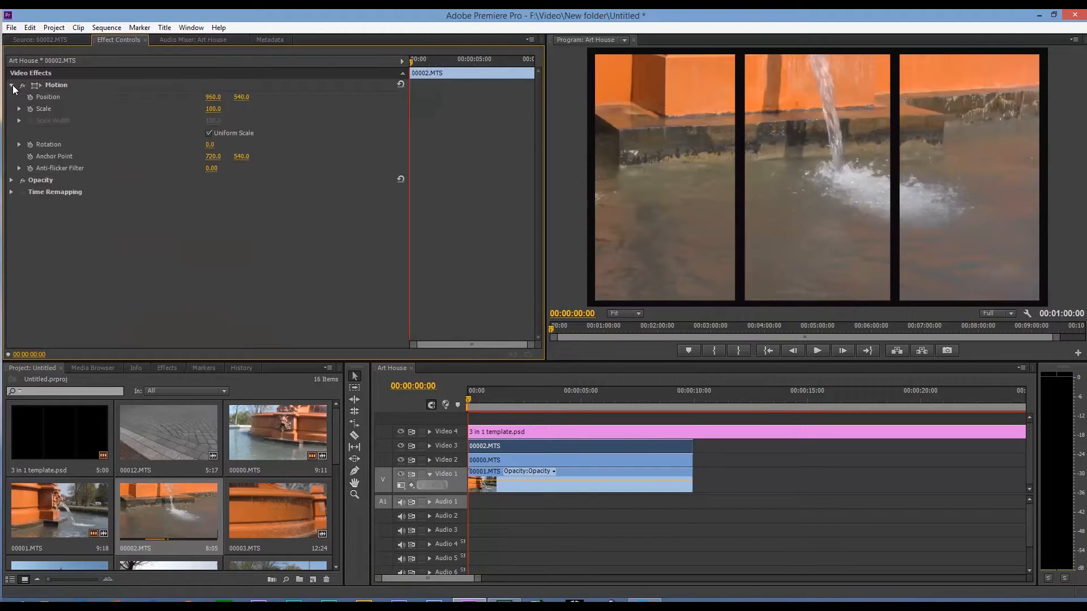
click(213, 97)
text(999)
key(Return)
mouse_move(213, 97)
mouse_down()
mouse_move(701, 96)
mouse_move(218, 97)
mouse_up()
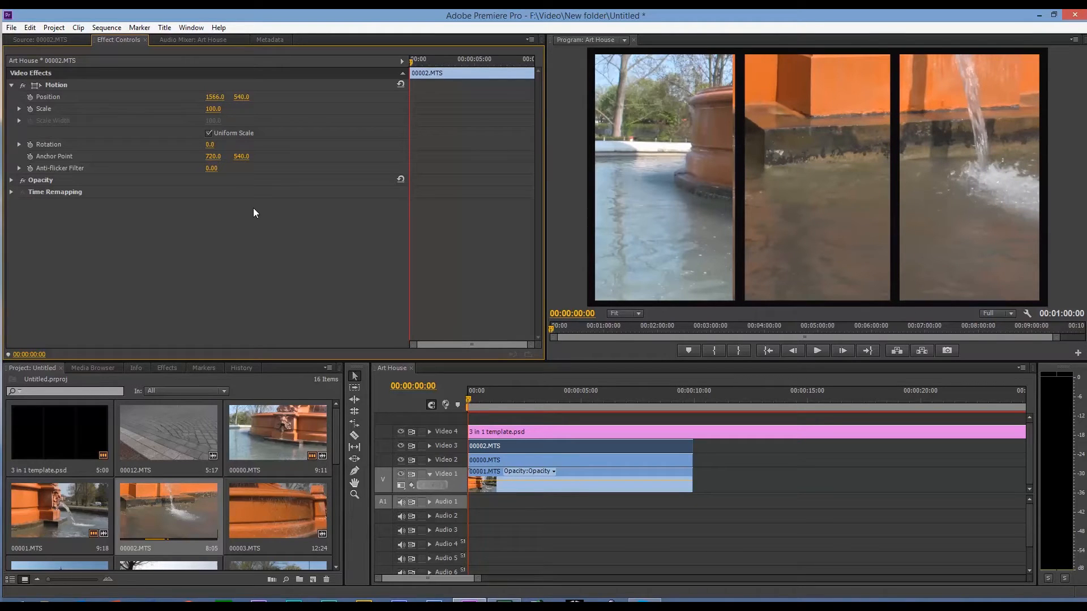
drag(205, 104, 298, 97)
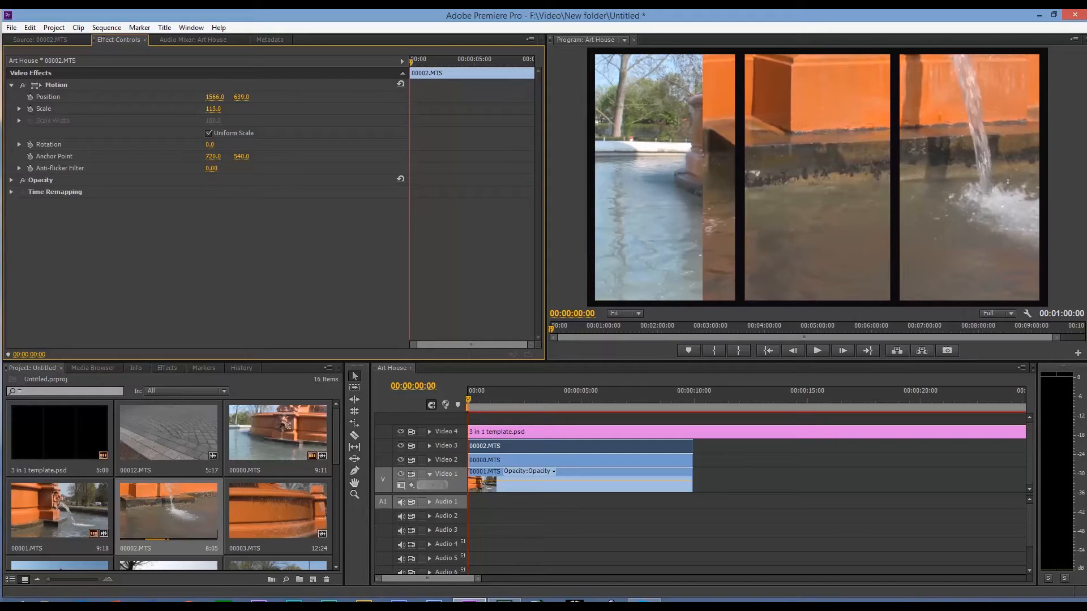
Apply the Crop effect to the 00002.MTS clip and crop its left side by 36.5 %
click(178, 369)
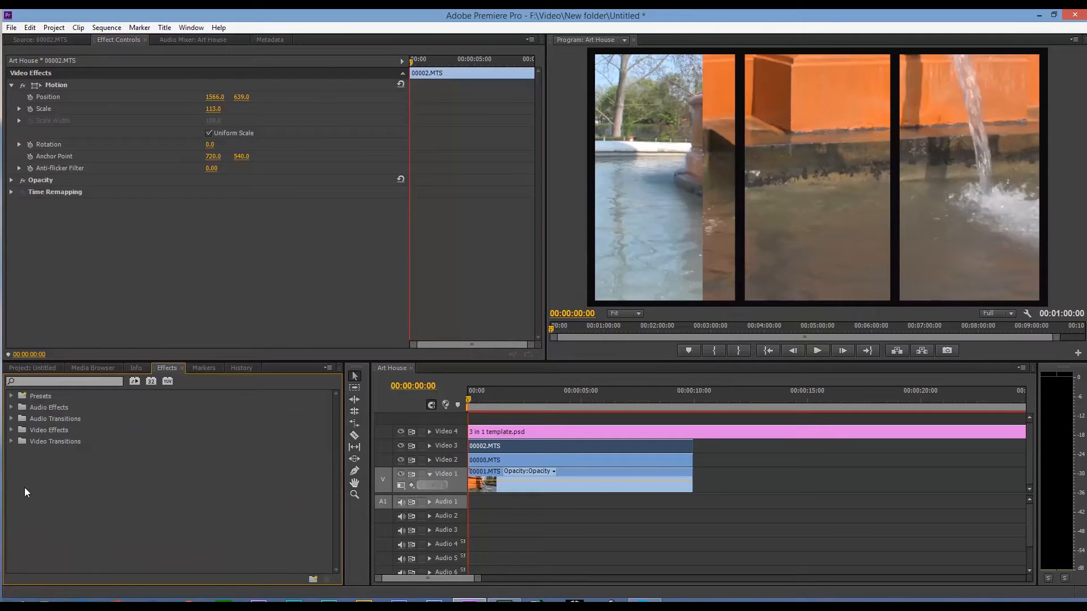
click(11, 431)
scroll(28, 511, down, 3)
scroll(28, 512, down, 2)
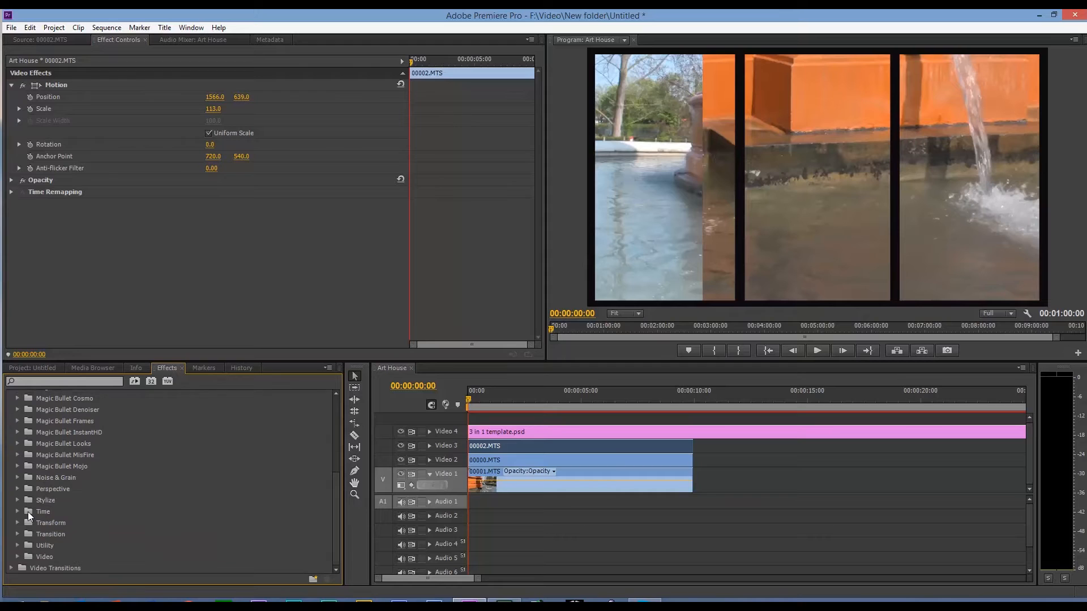
click(17, 522)
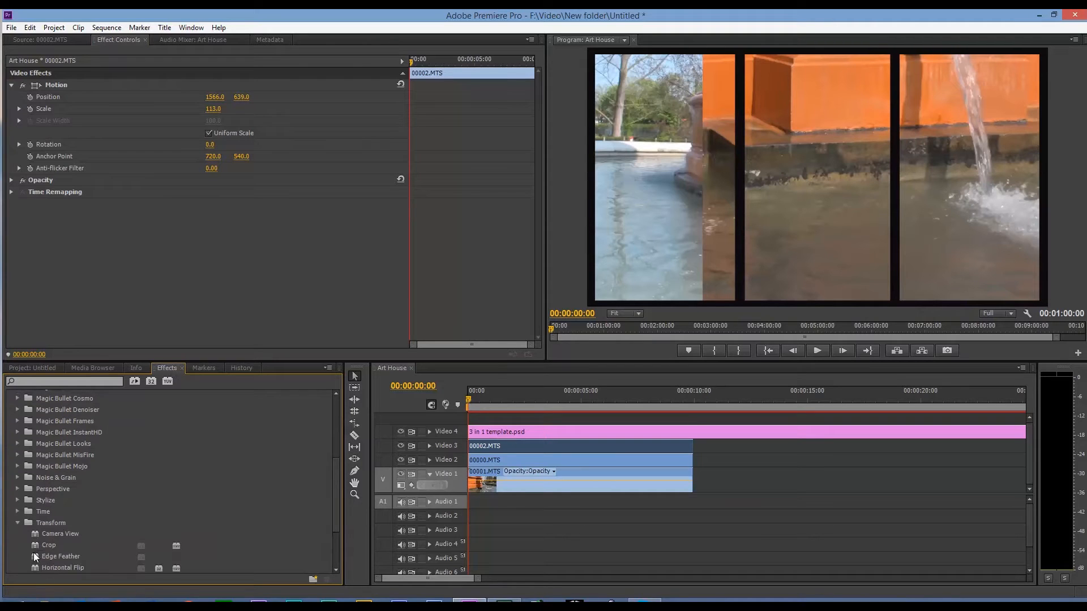
drag(35, 546, 552, 445)
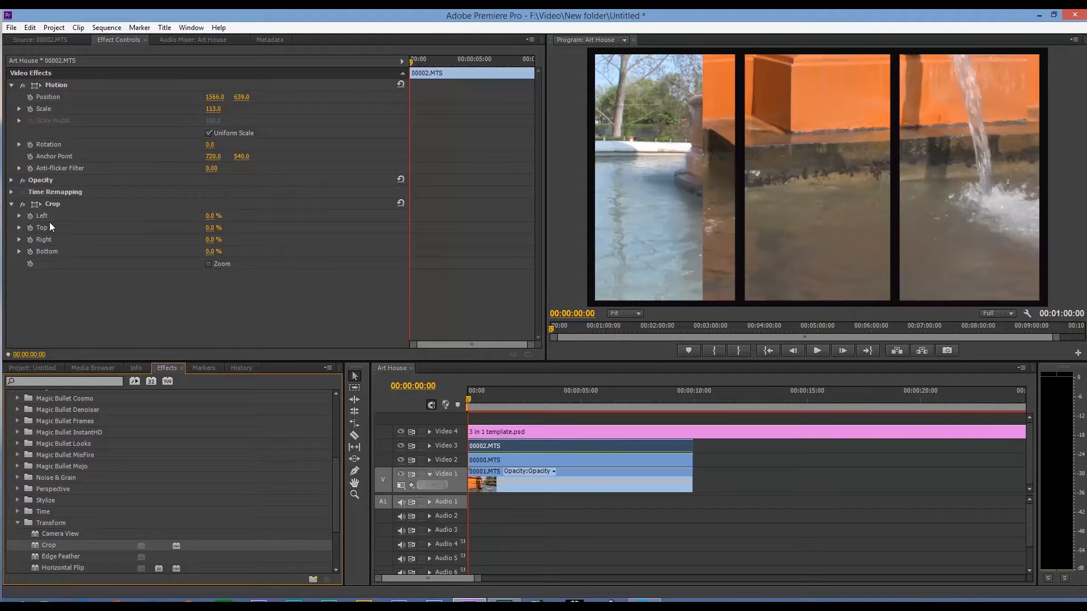
click(19, 216)
drag(21, 236, 157, 236)
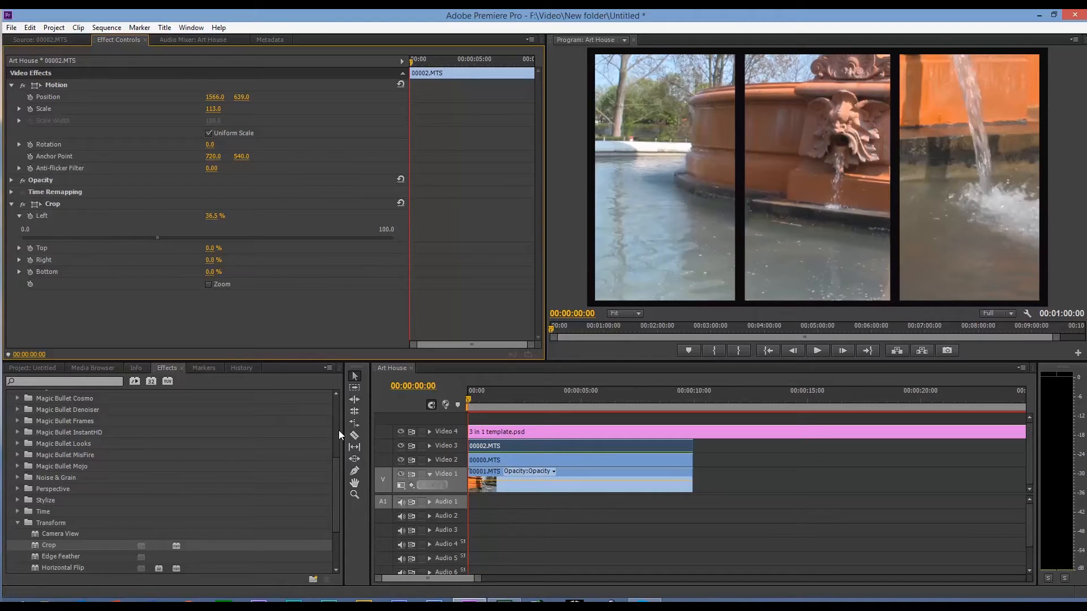
Set the 00000.MTS clip's position to 881, 566 and its scale to 143 to frame the fountain face in the middle panel
click(646, 460)
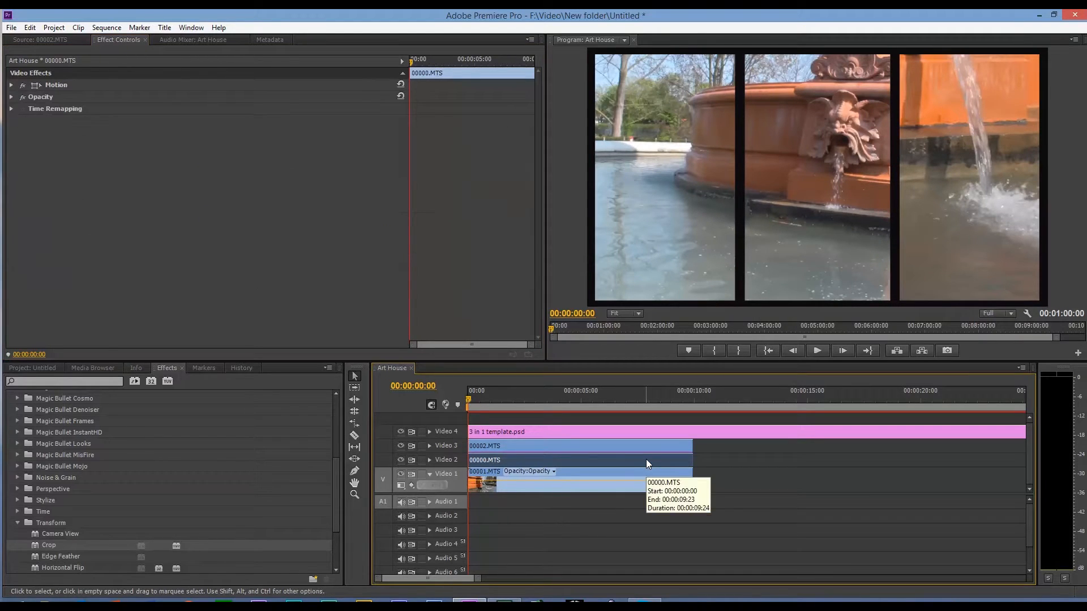
click(12, 85)
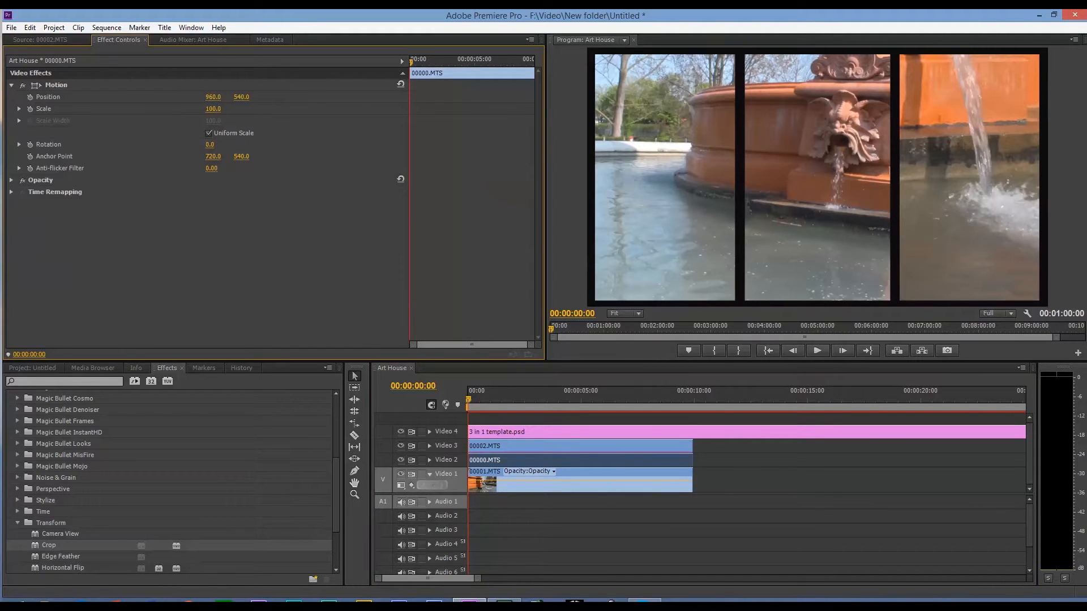
drag(213, 97, 235, 109)
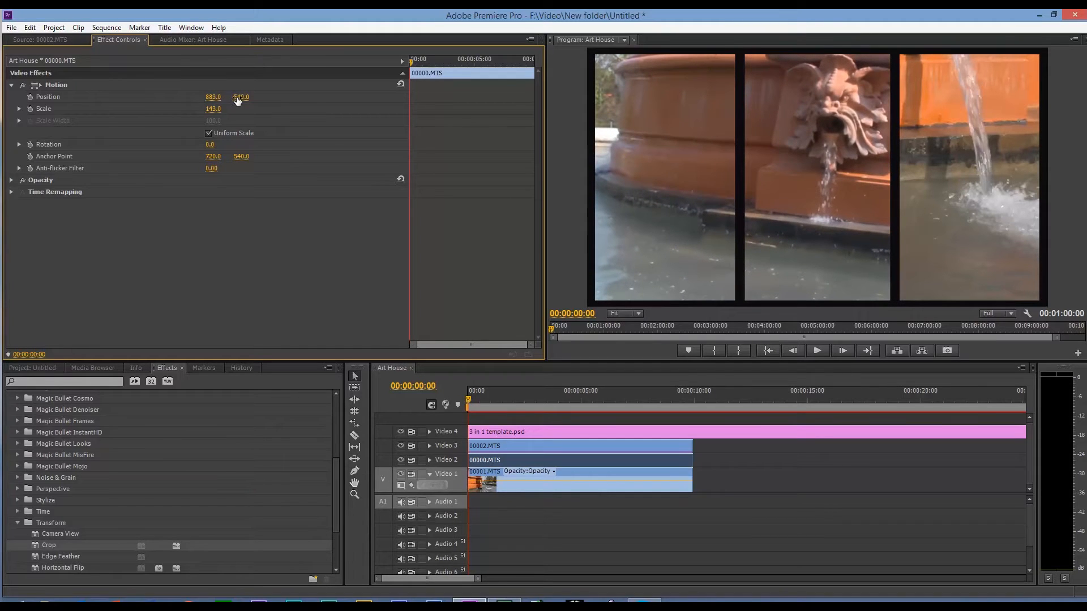
drag(218, 97, 257, 98)
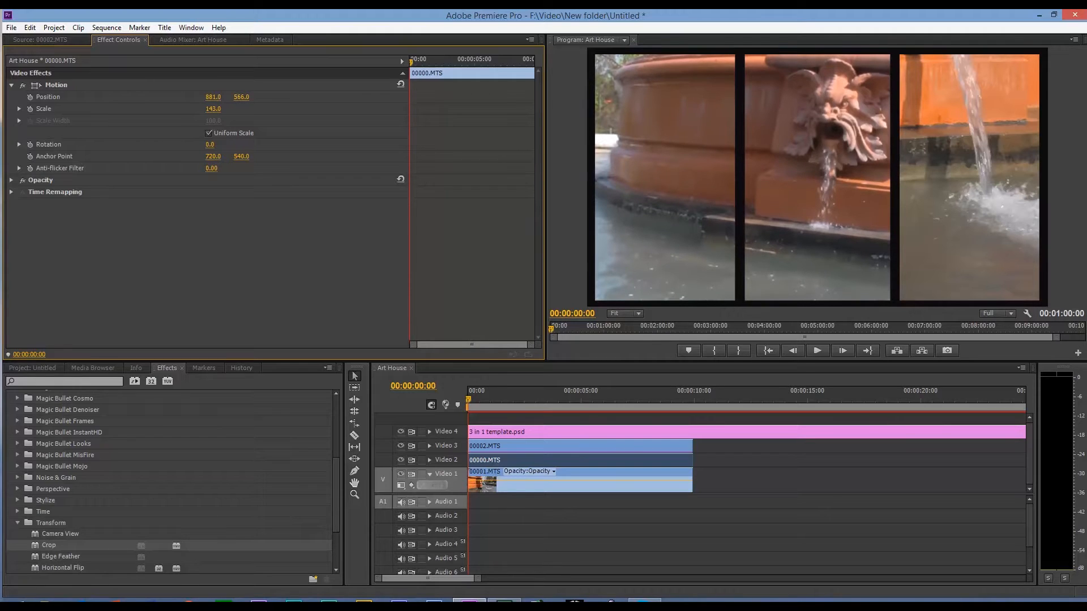
Apply the Crop effect to the 00000.MTS clip and crop its left side by 41.4 %
drag(32, 546, 474, 461)
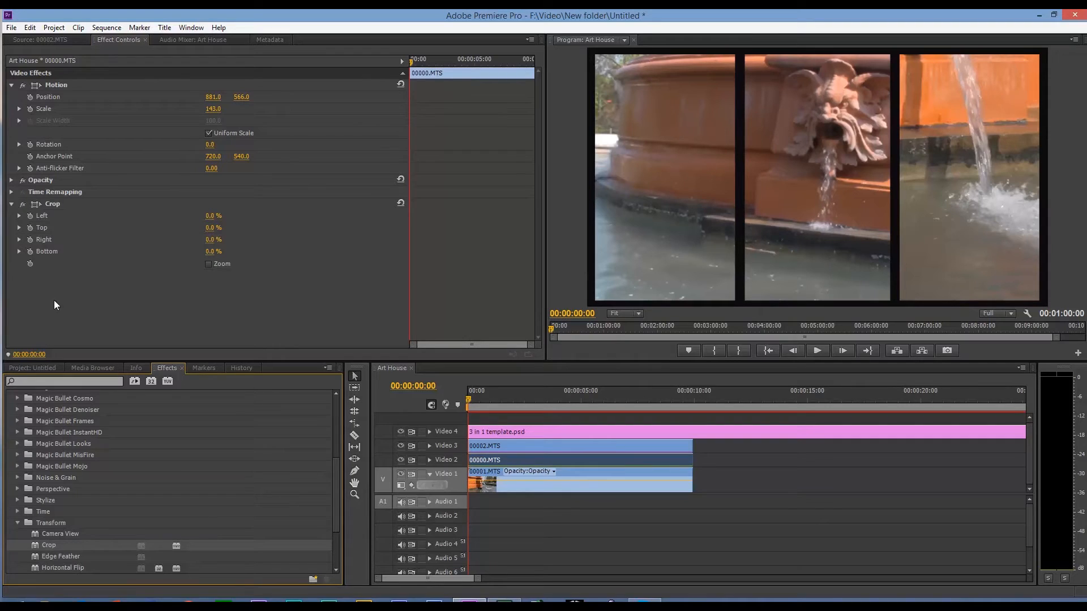
click(19, 216)
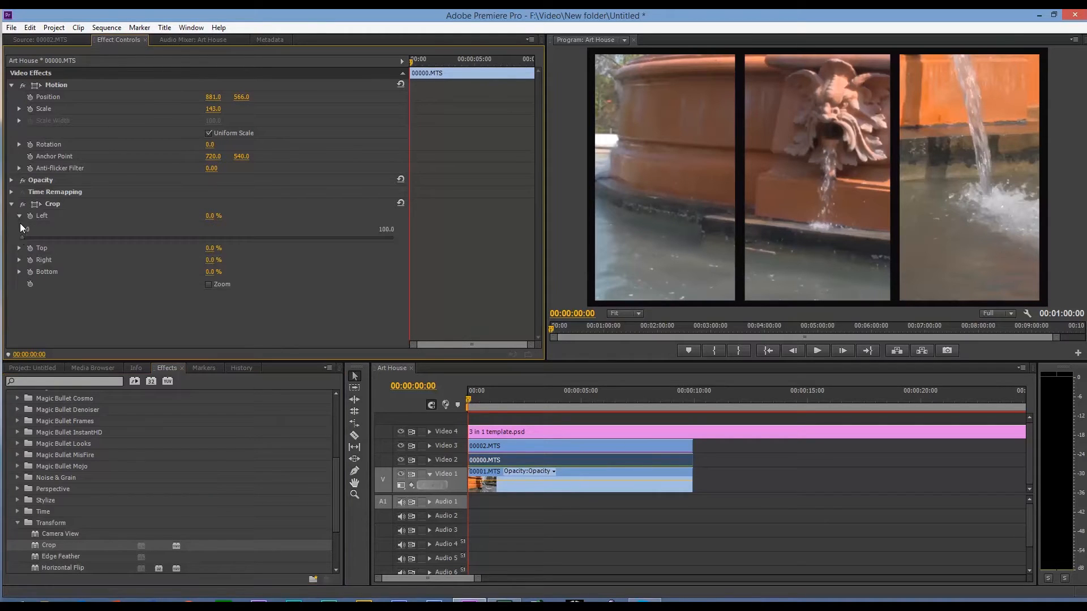
drag(54, 239, 2, 245)
click(538, 459)
click(537, 445)
click(539, 456)
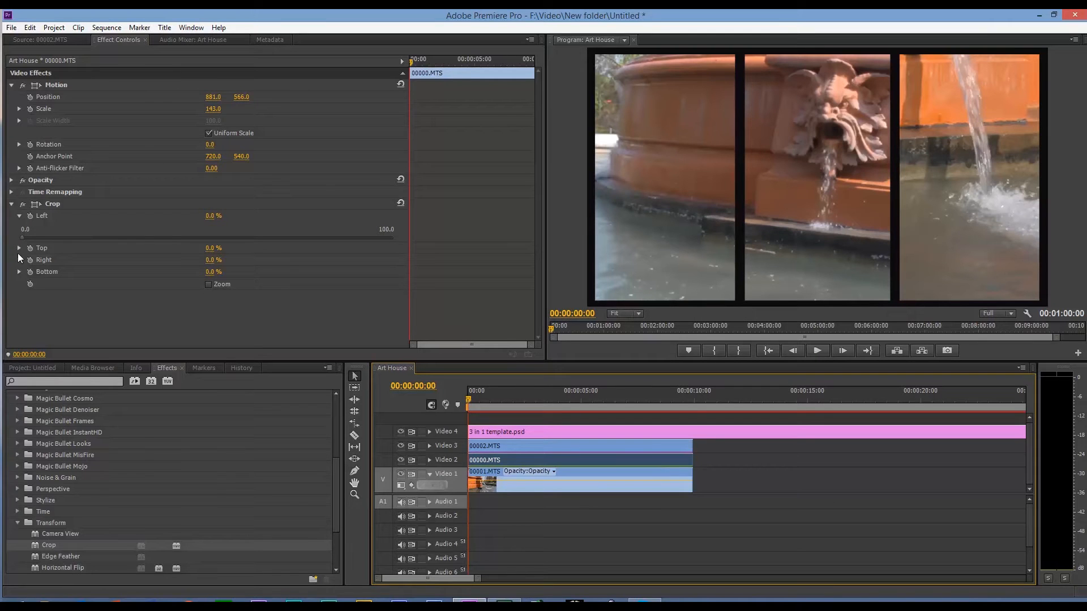
drag(22, 237, 176, 233)
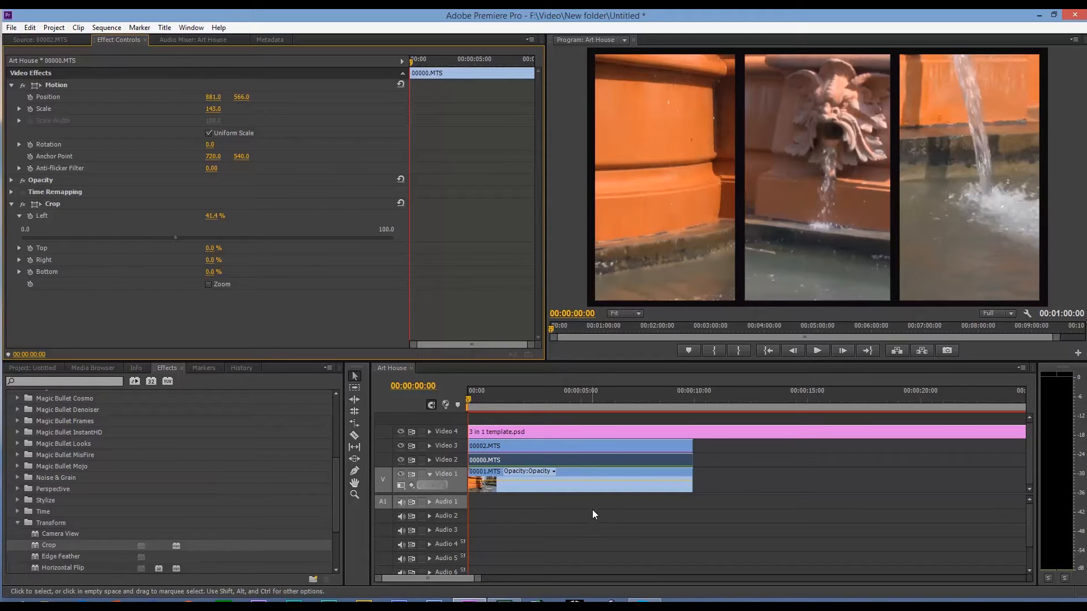
Set the 00001.MTS clip's position to 196, 540 and its scale to 156 so the spout fills the left-hand panel
click(602, 488)
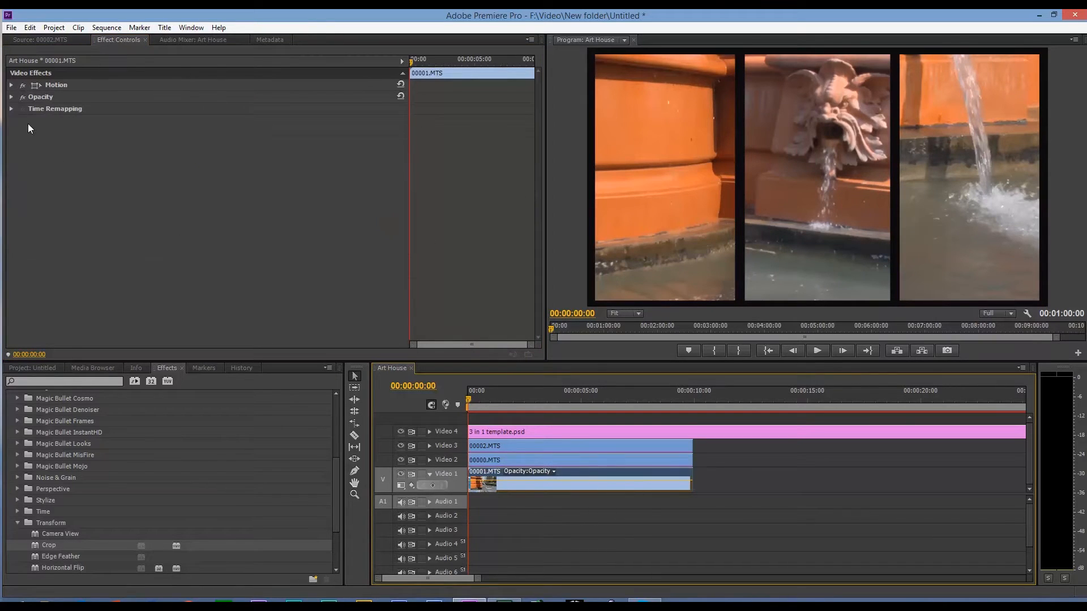
click(11, 85)
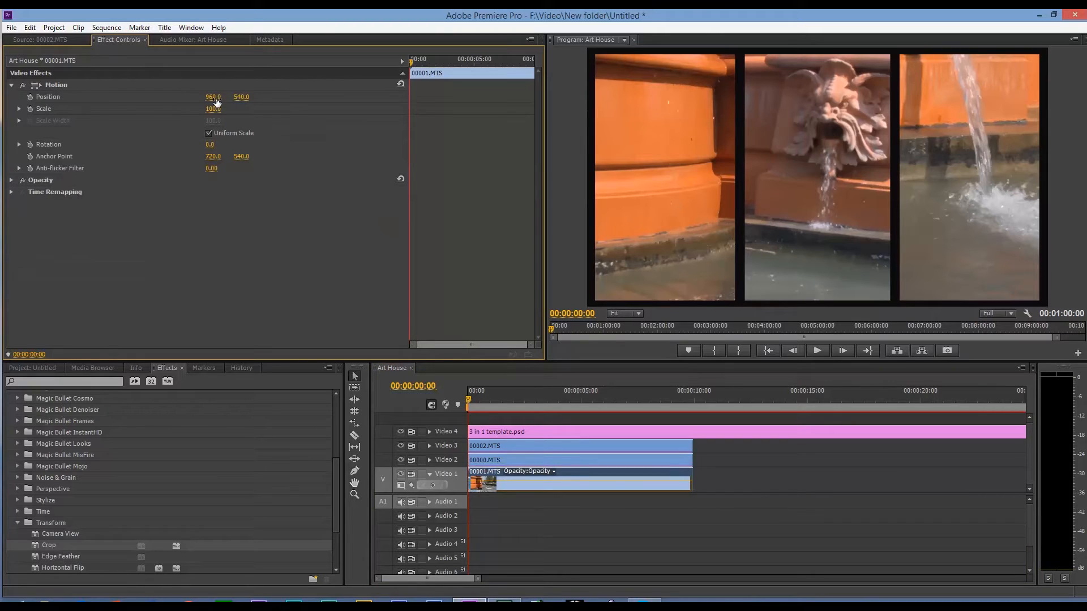
drag(213, 96, 1, 97)
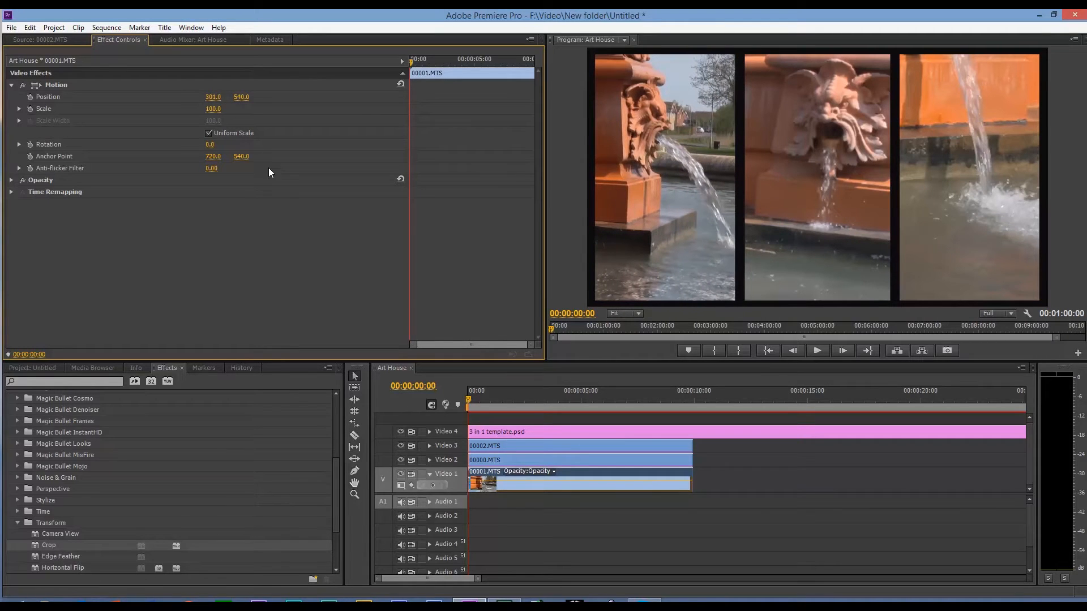
drag(214, 96, 175, 97)
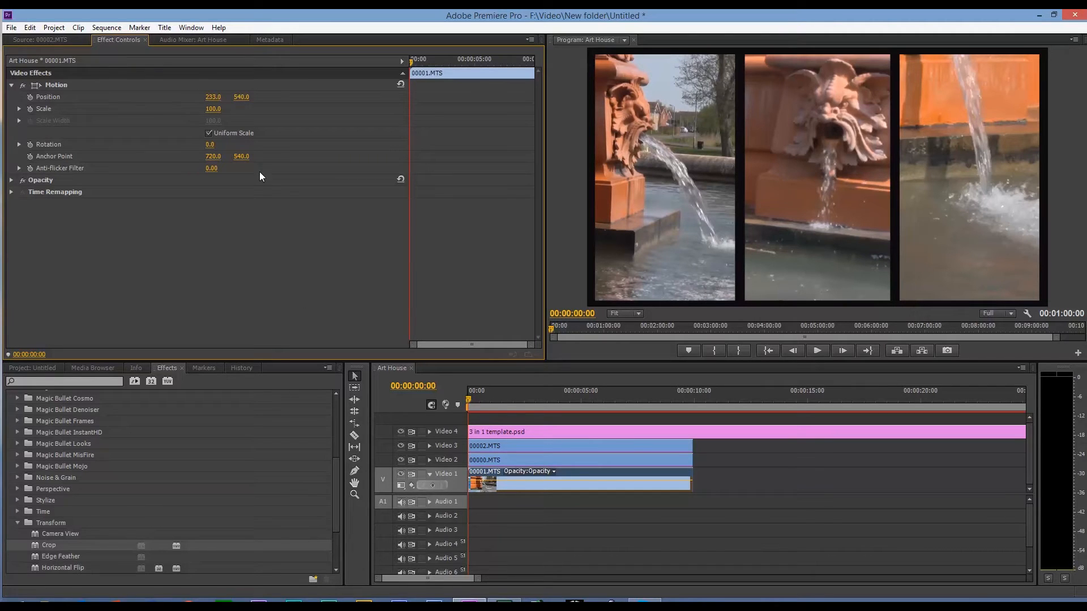
drag(215, 109, 191, 96)
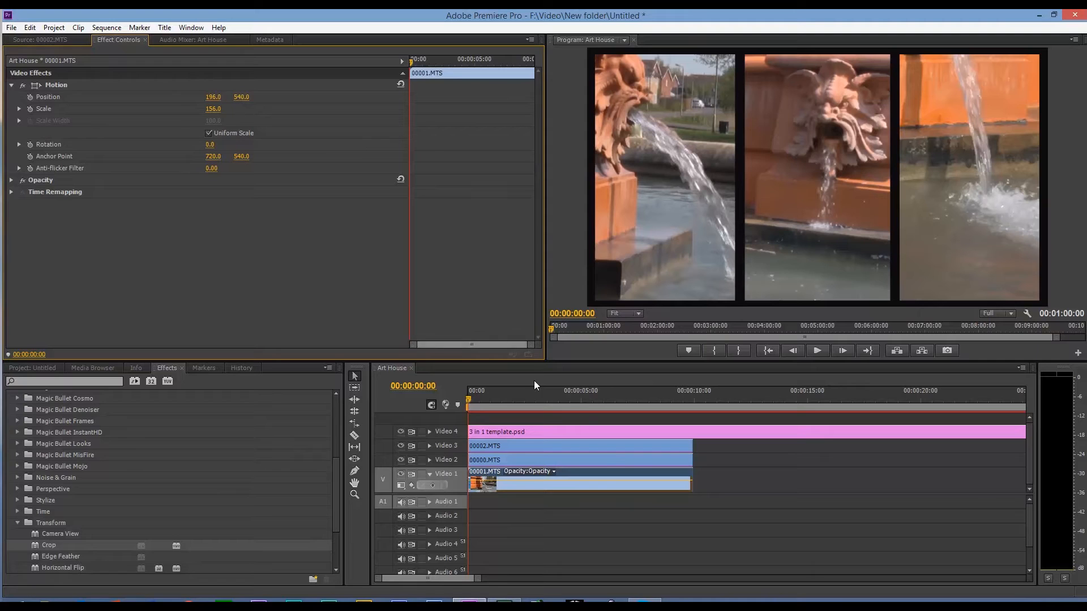
Set the 00000.MTS clip's horizontal position to 858 and play the sequence to check the three panels
click(608, 460)
drag(211, 98, 198, 98)
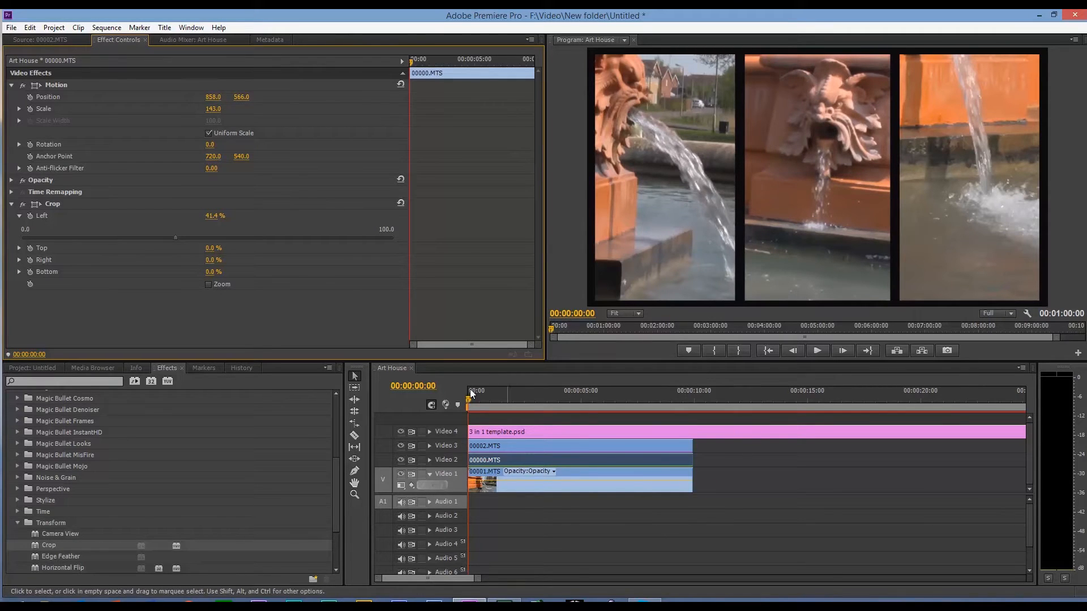
key(space)
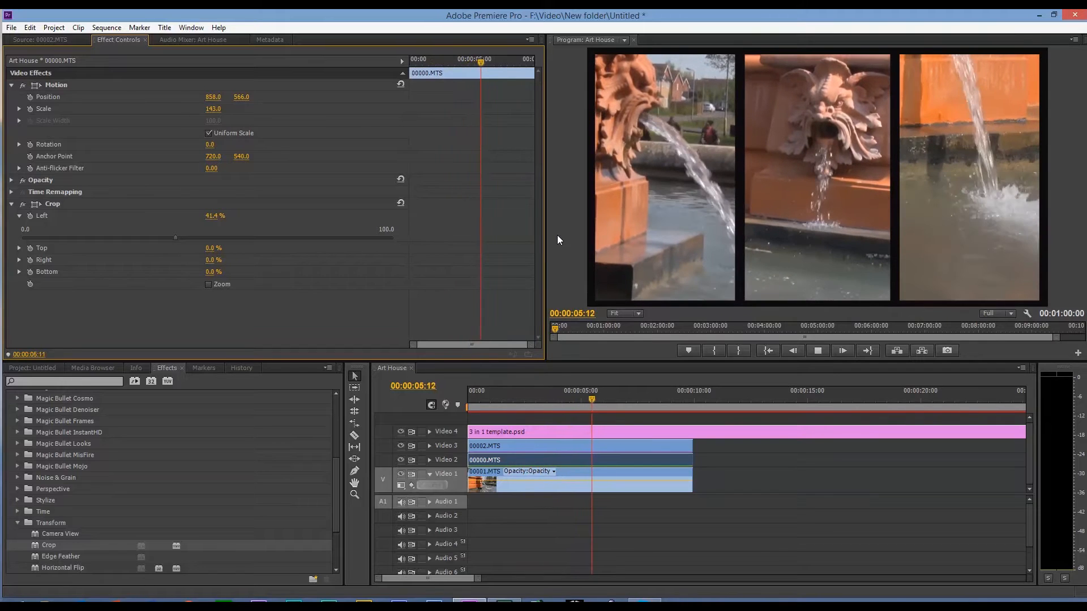
key(space)
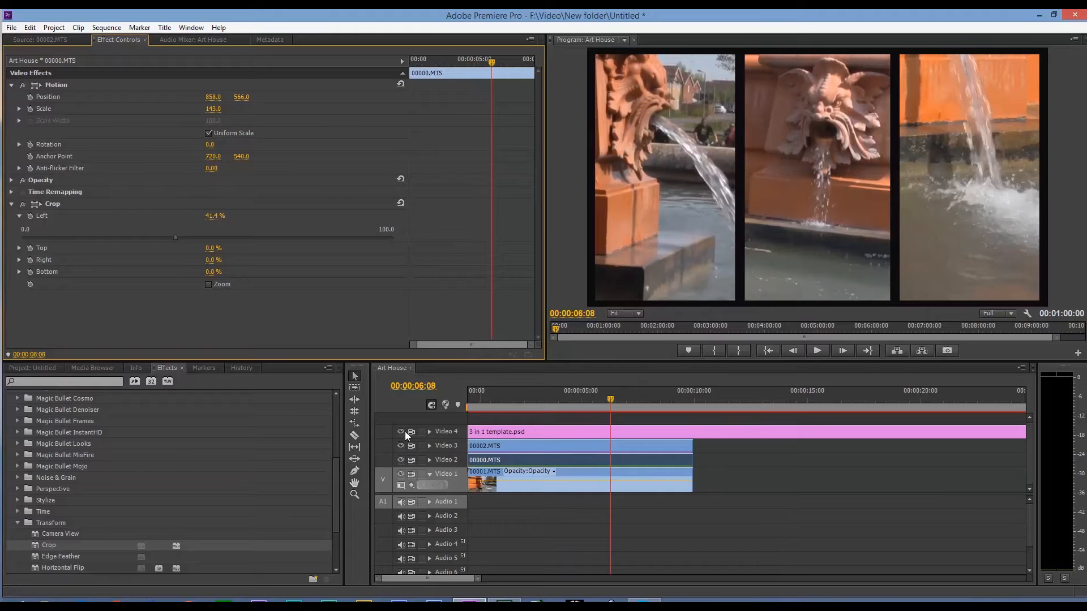
Rate-stretch the 00002.MTS, 00000.MTS and 00001.MTS clips to end at about 20 seconds, and render the preview
click(354, 424)
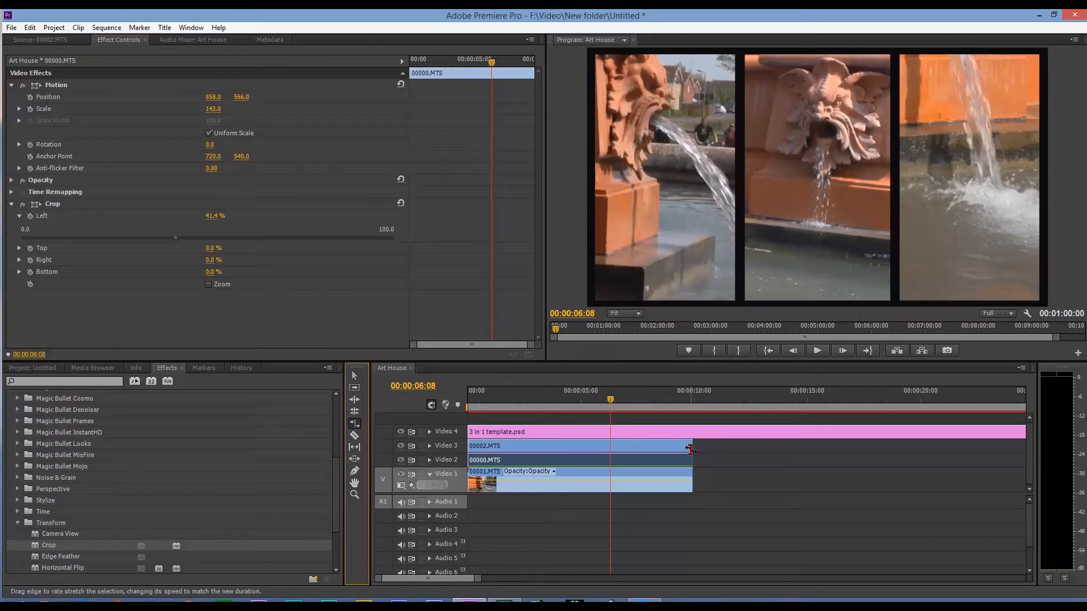
click(691, 446)
drag(691, 446, 921, 457)
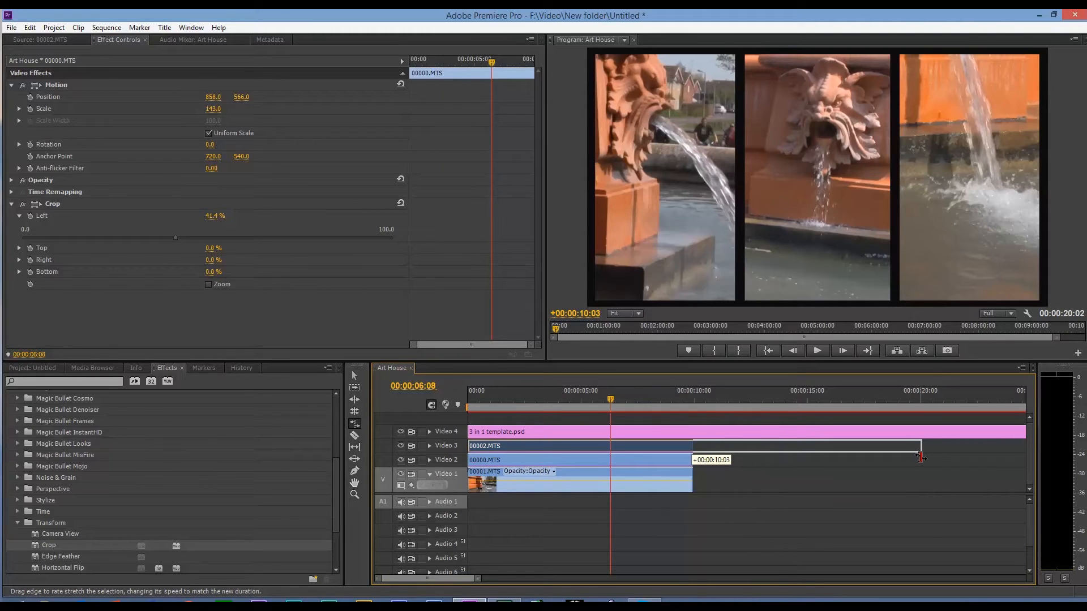
drag(921, 458, 921, 457)
drag(692, 460, 921, 463)
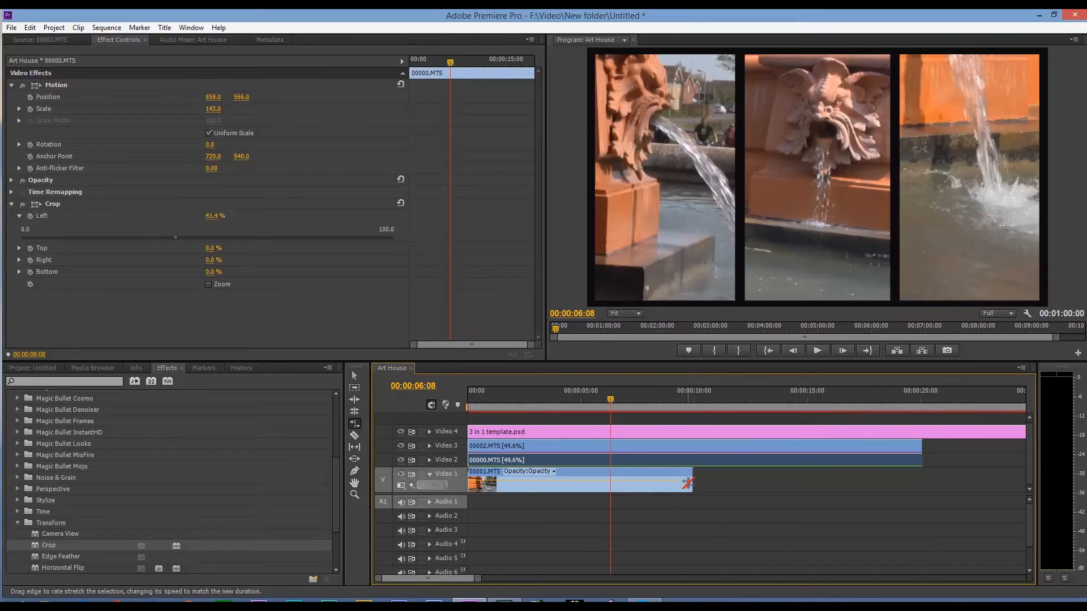
drag(688, 483, 921, 484)
key(Return)
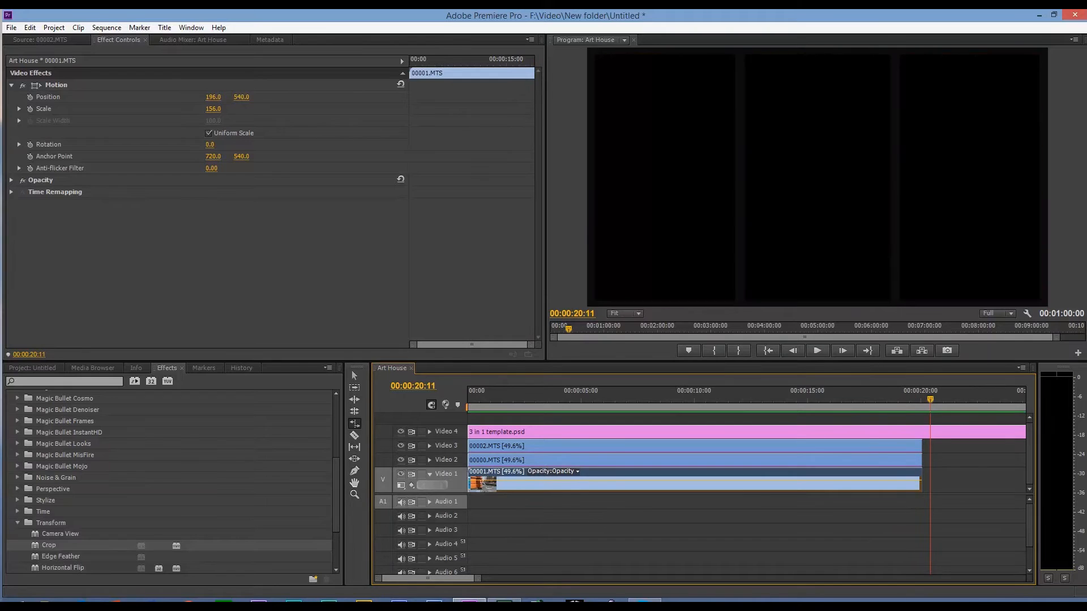
Place only the video of 00005.MTS on Video 1 and of 00006.MTS on Video 2, directly after the fountain clips
key(minus)
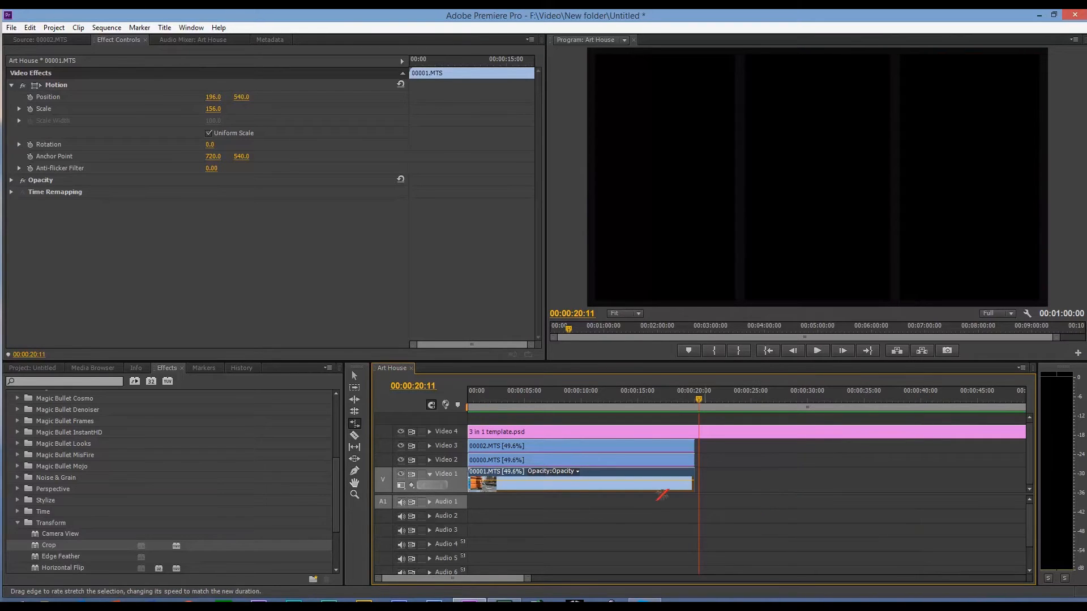
click(36, 369)
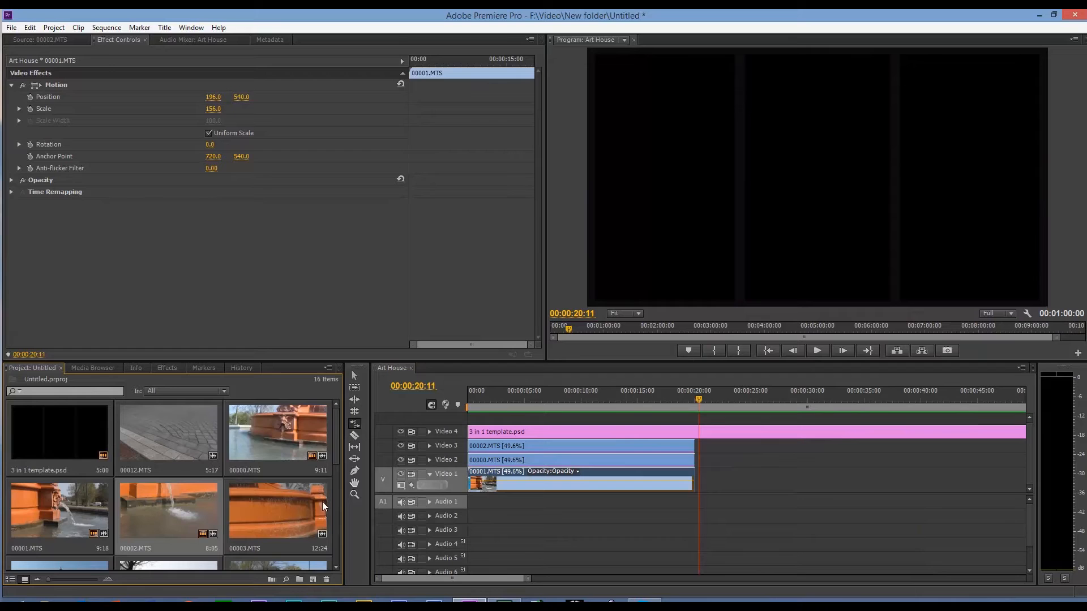
drag(334, 432, 340, 470)
drag(163, 474, 222, 475)
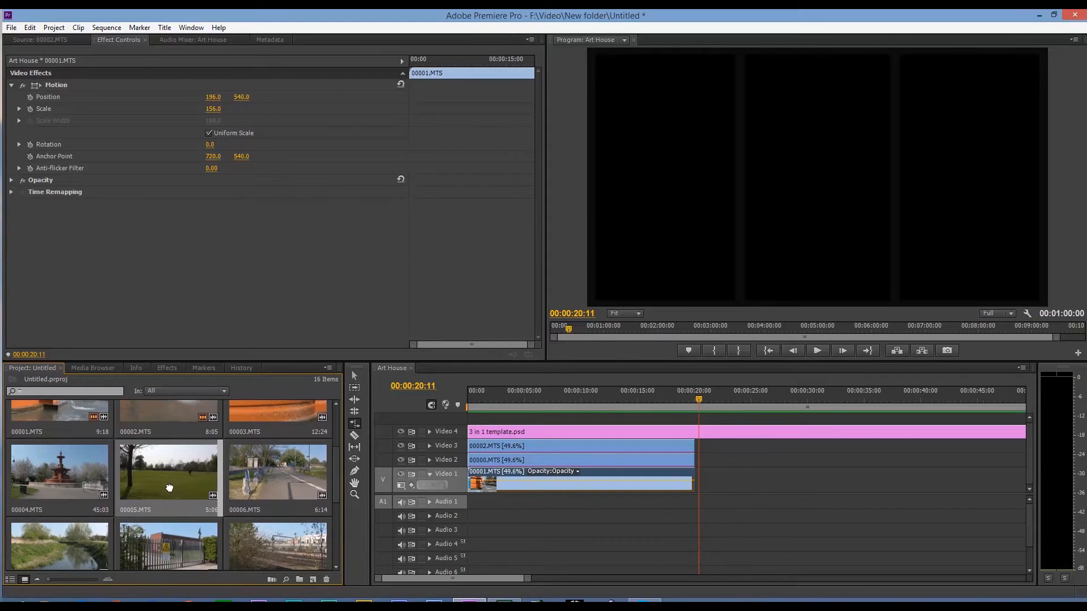
double_click(143, 476)
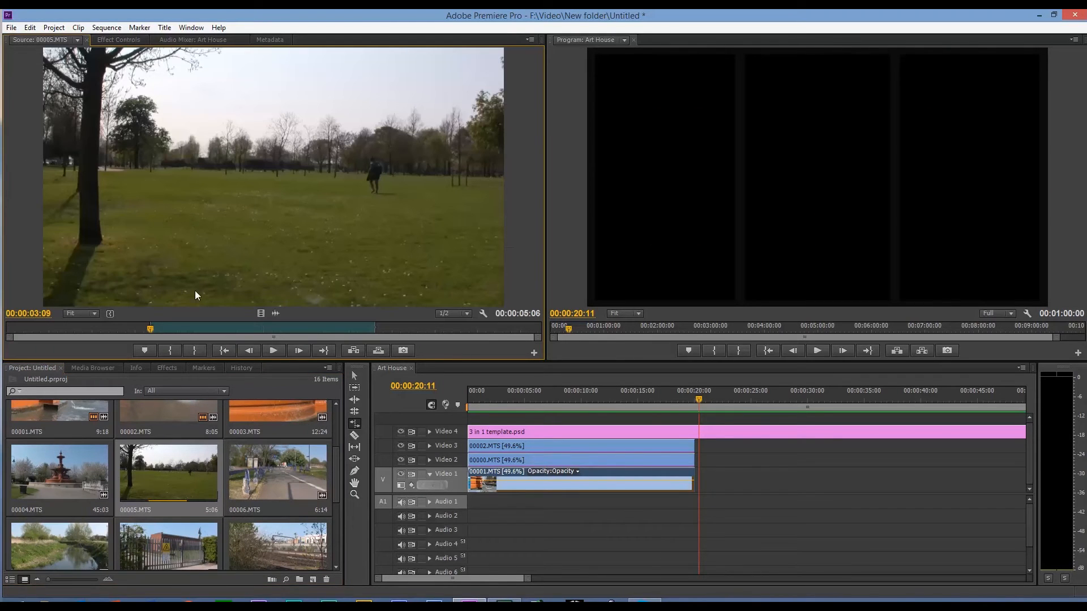
drag(261, 313, 700, 486)
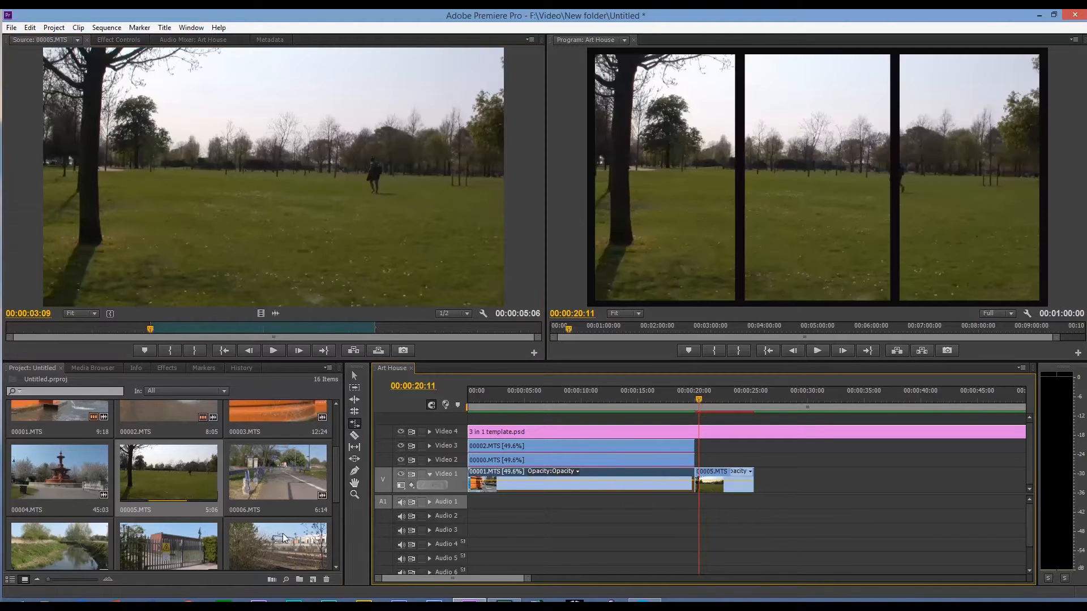
double_click(284, 468)
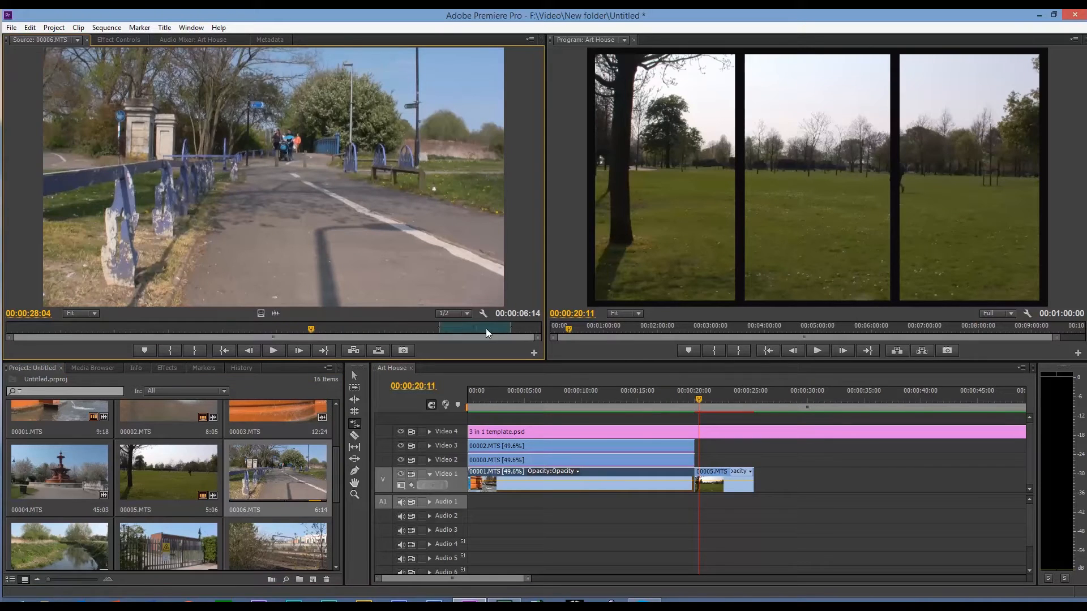
drag(259, 313, 694, 466)
Mark a section of 00007.MTS about 4:15 long and place only its video on Video 3 after the fountain clips
mouse_move(335, 462)
mouse_down()
mouse_move(335, 497)
mouse_move(335, 459)
mouse_move(338, 480)
mouse_up()
mouse_move(66, 504)
mouse_down()
mouse_move(468, 453)
mouse_move(808, 520)
mouse_move(69, 509)
mouse_up()
double_click(69, 509)
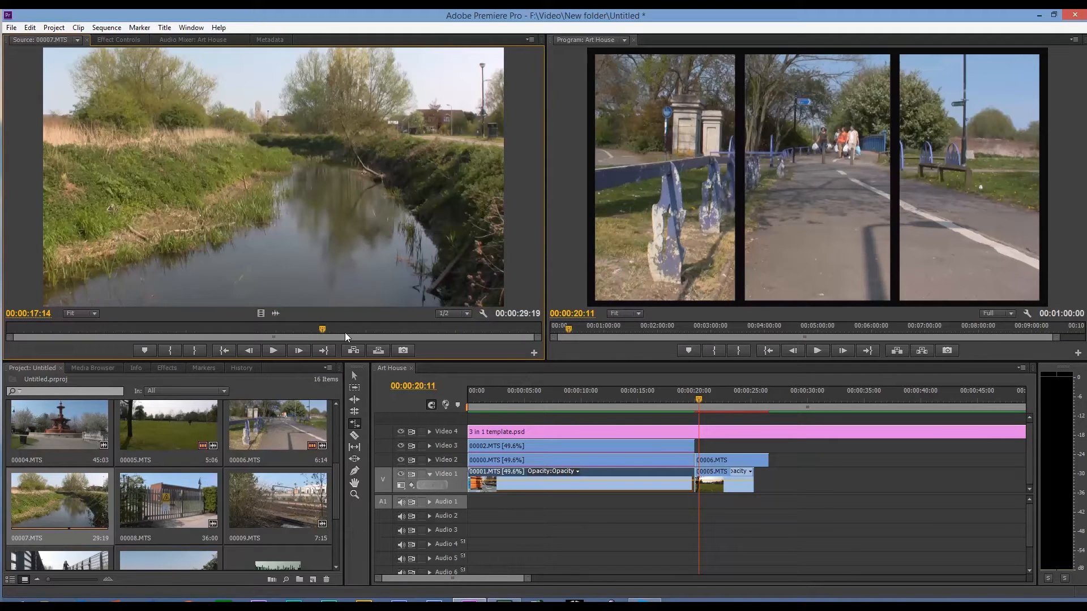
drag(320, 334, 368, 334)
key(i)
key(o)
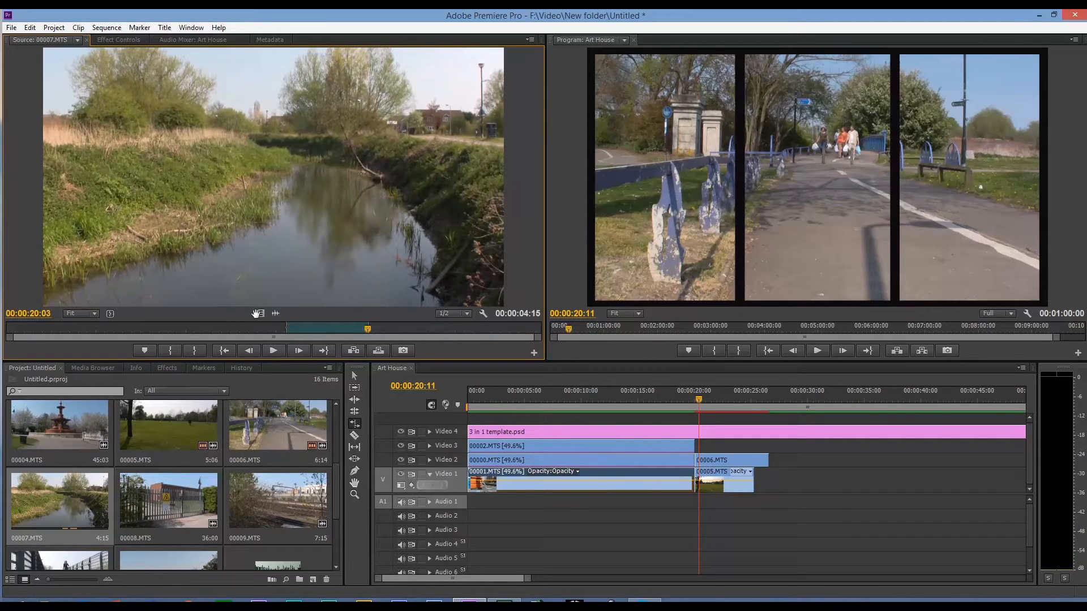
drag(260, 313, 701, 453)
Align the ends of the 00007.MTS and 00006.MTS clips with the end of 00005.MTS
key(v)
drag(741, 446, 778, 488)
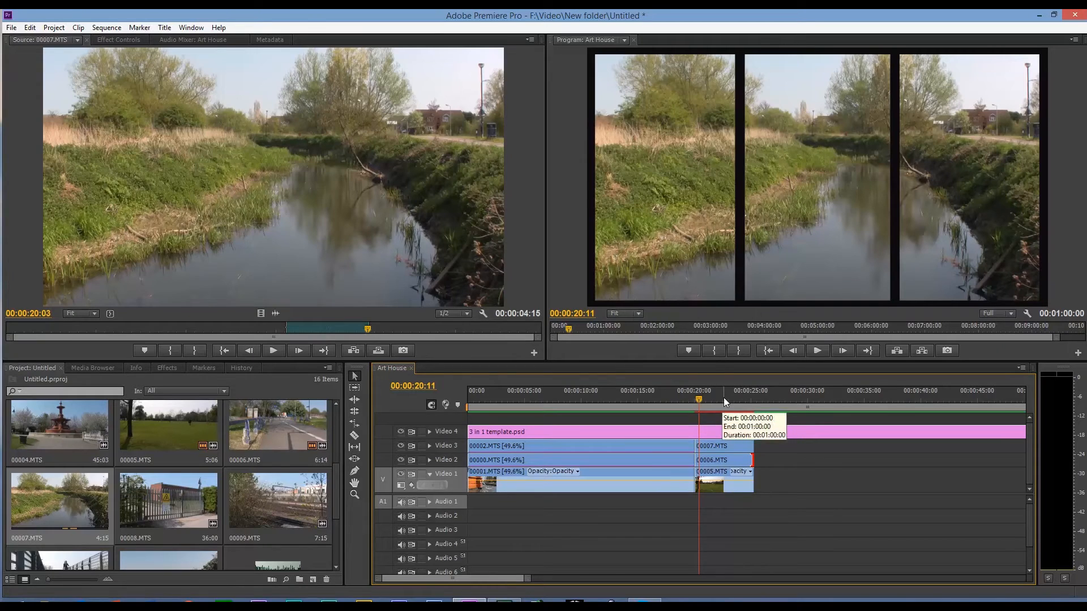
Set the 00007.MTS clip's horizontal position to 1424 to move the river towards the right-hand panel
click(709, 447)
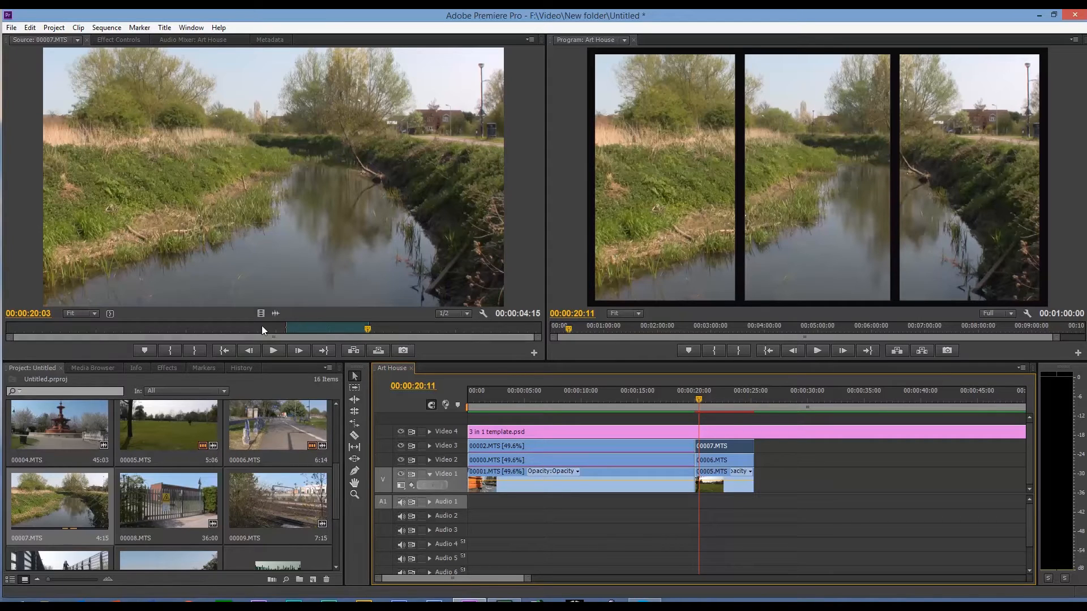
click(125, 41)
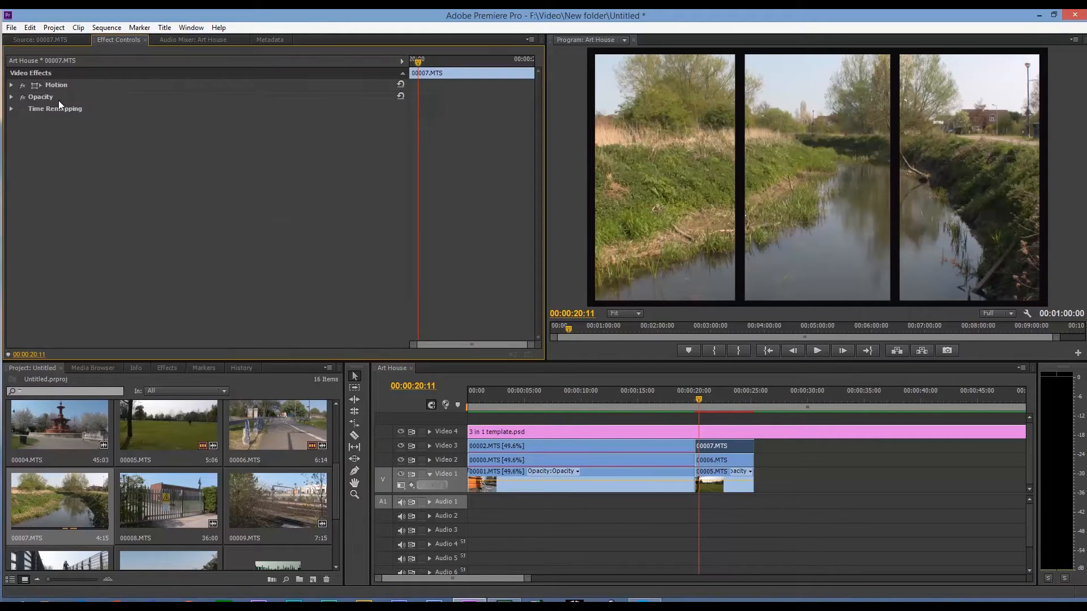
click(11, 85)
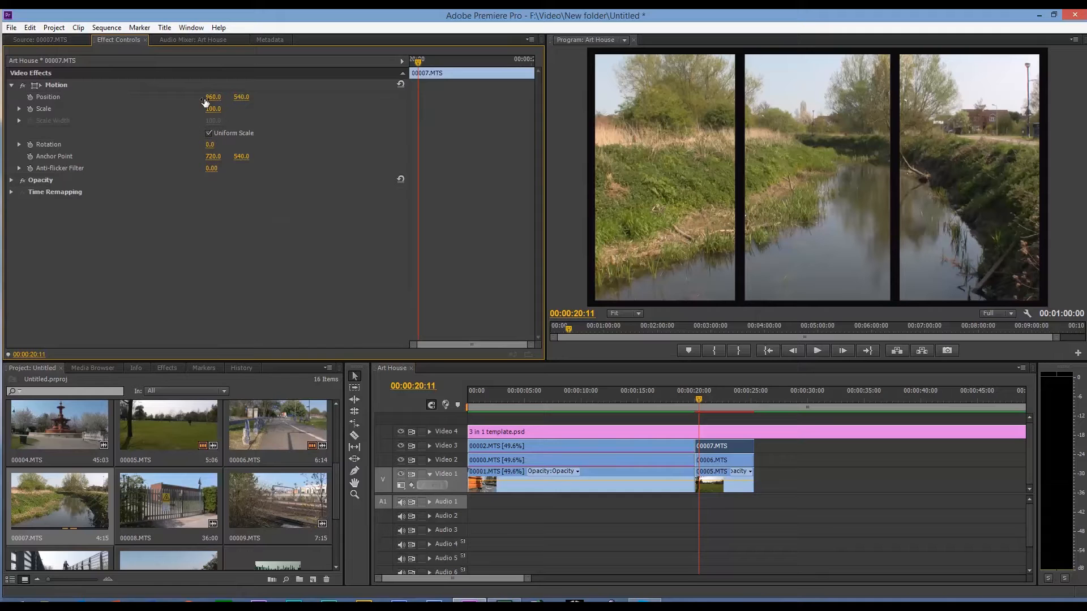
drag(213, 96, 501, 96)
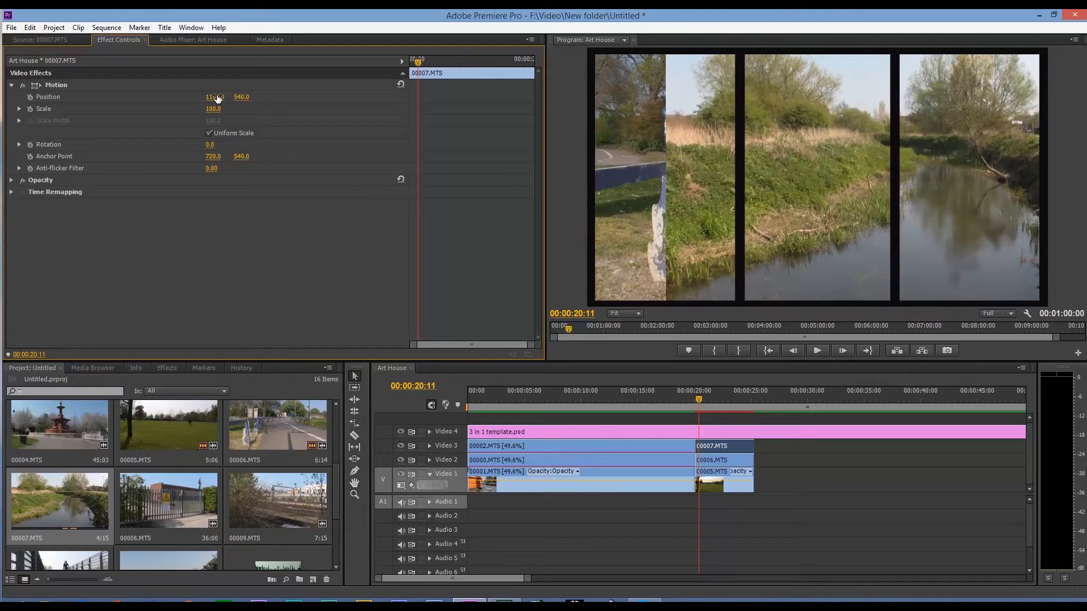
mouse_move(214, 97)
mouse_down()
mouse_move(190, 97)
mouse_move(235, 98)
mouse_move(215, 98)
mouse_up()
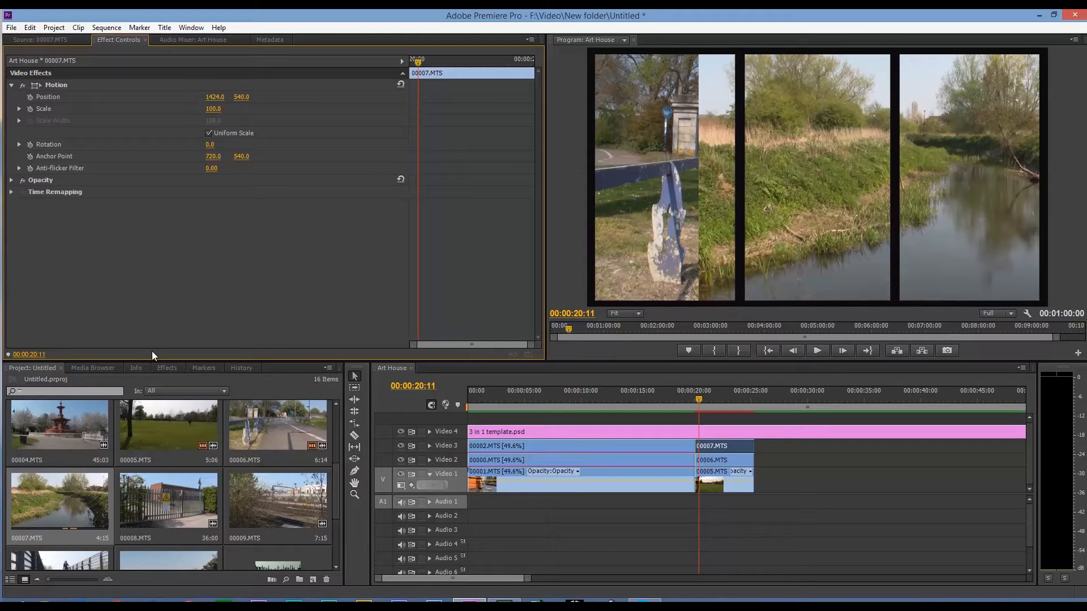
Apply the Crop effect to the 00007.MTS clip and crop its left side by 42.0 %
click(165, 368)
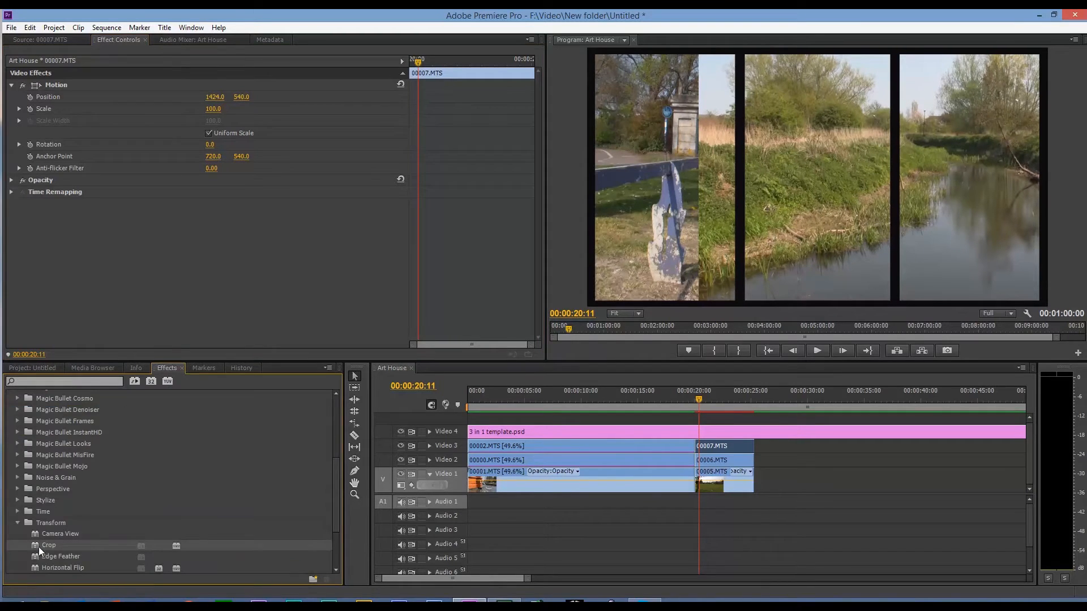
drag(33, 548, 726, 439)
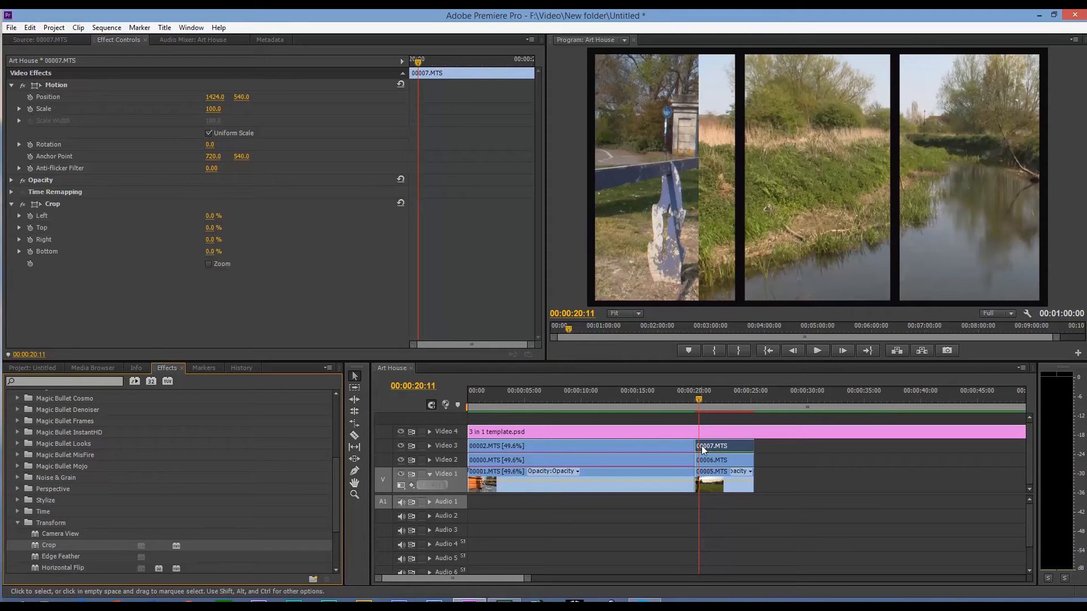
click(19, 216)
drag(21, 237, 175, 235)
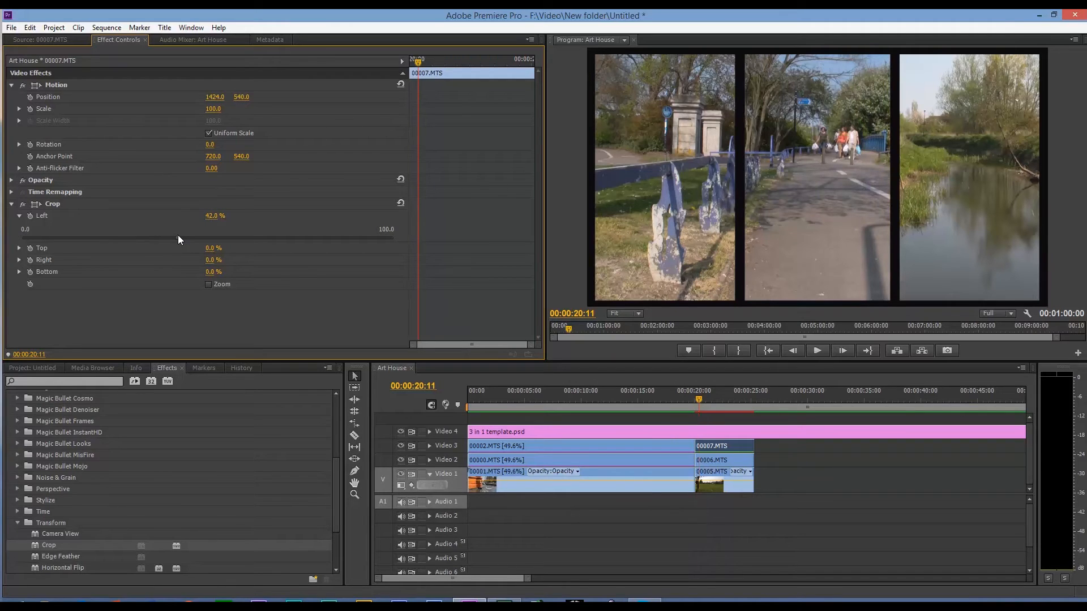
Reframe the 00007.MTS clip with scale 129 and position 1341, 569, and set its left crop to 46.9 %
drag(213, 109, 168, 97)
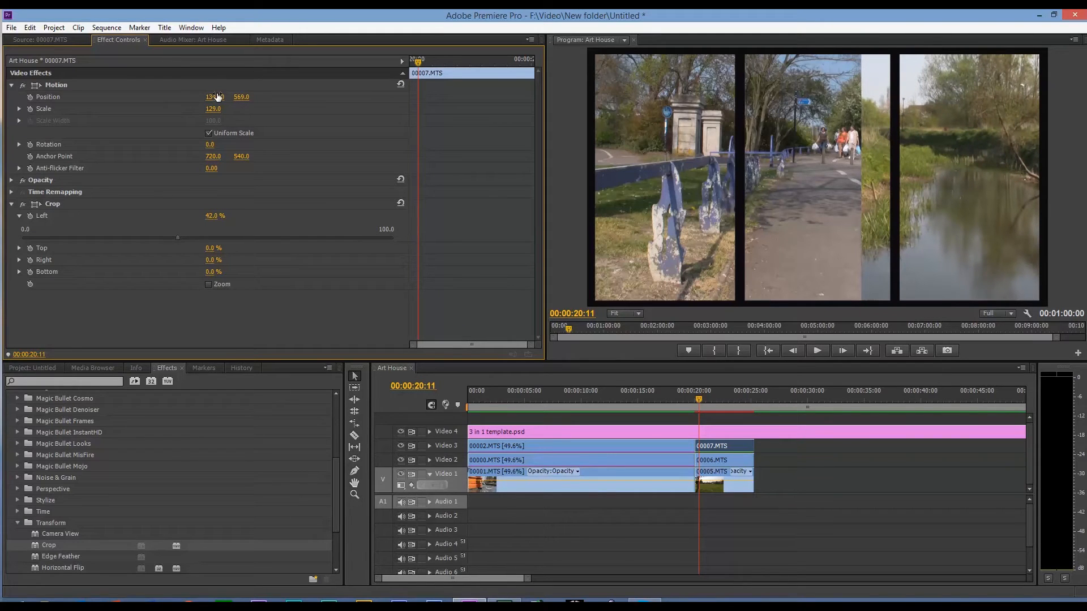
drag(178, 236, 196, 237)
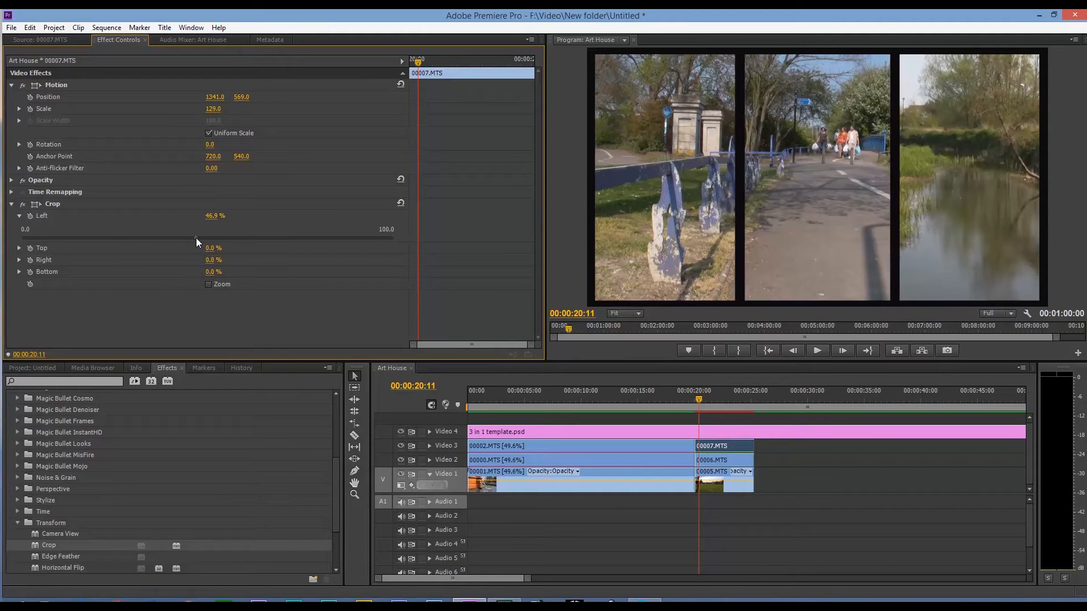
Set the 00006.MTS clip's scale to 184 and its position to 905, 682 to frame the walkers in the middle panel
click(736, 461)
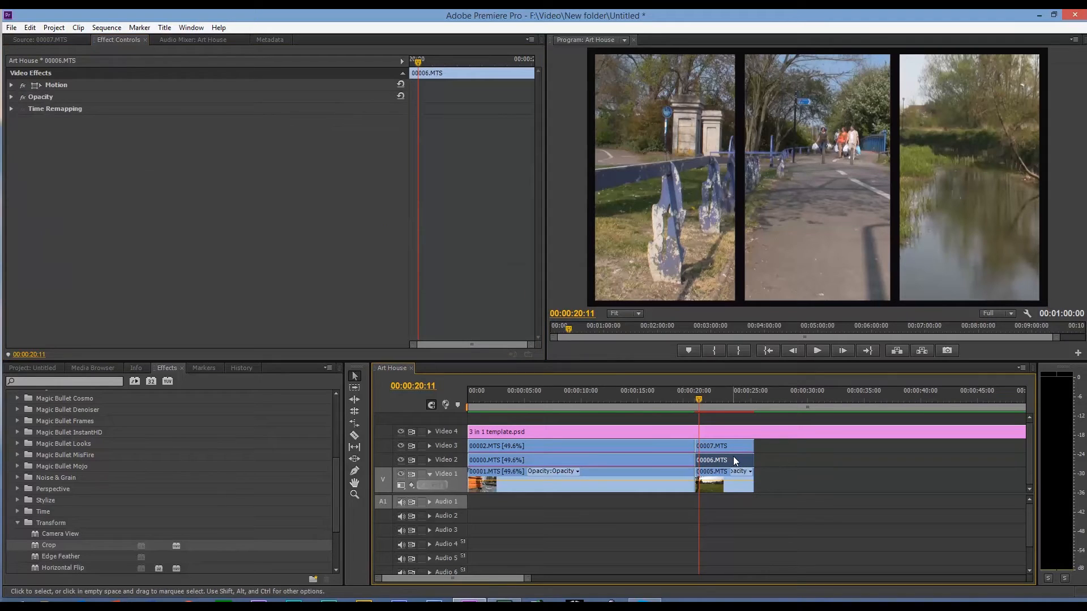
click(12, 85)
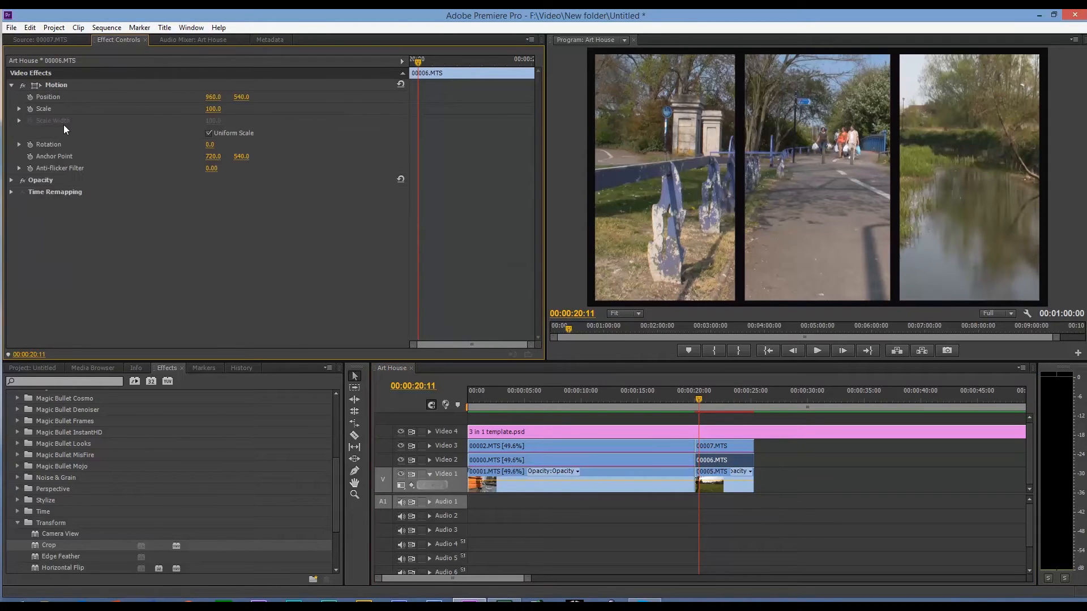
drag(213, 109, 261, 109)
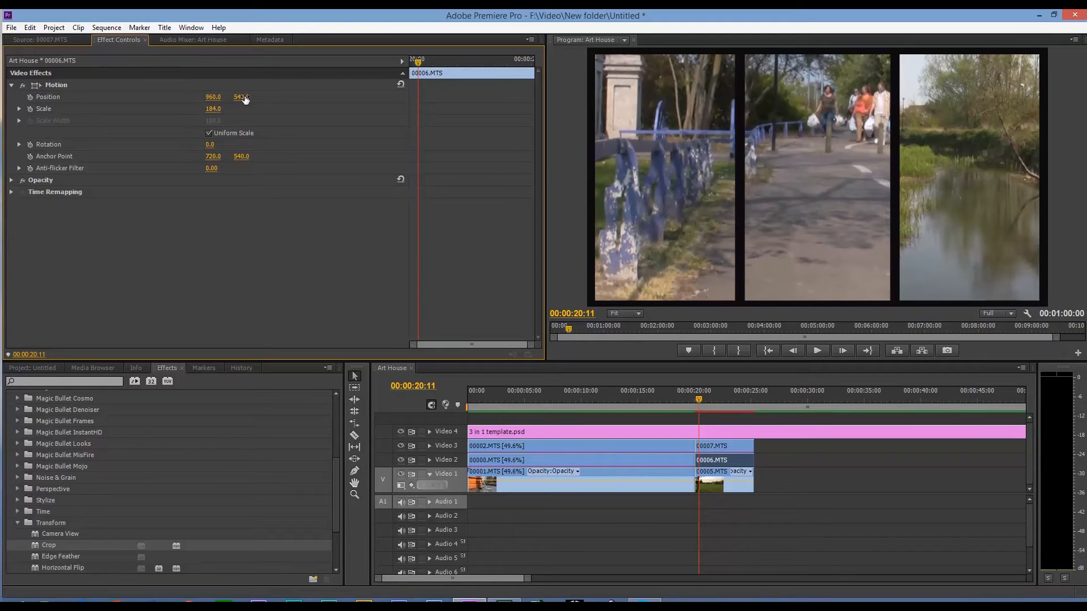
drag(242, 96, 303, 97)
drag(212, 97, 169, 295)
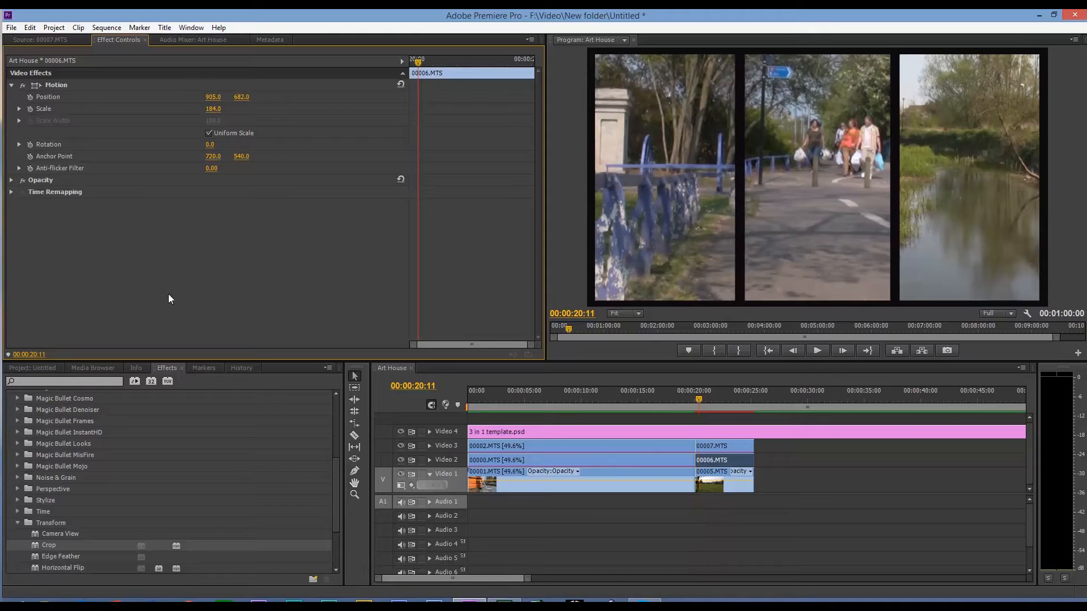
Apply the Crop effect to the 00006.MTS clip and crop its left side by 42.4 %
drag(35, 545, 749, 469)
click(20, 217)
drag(25, 239, 178, 241)
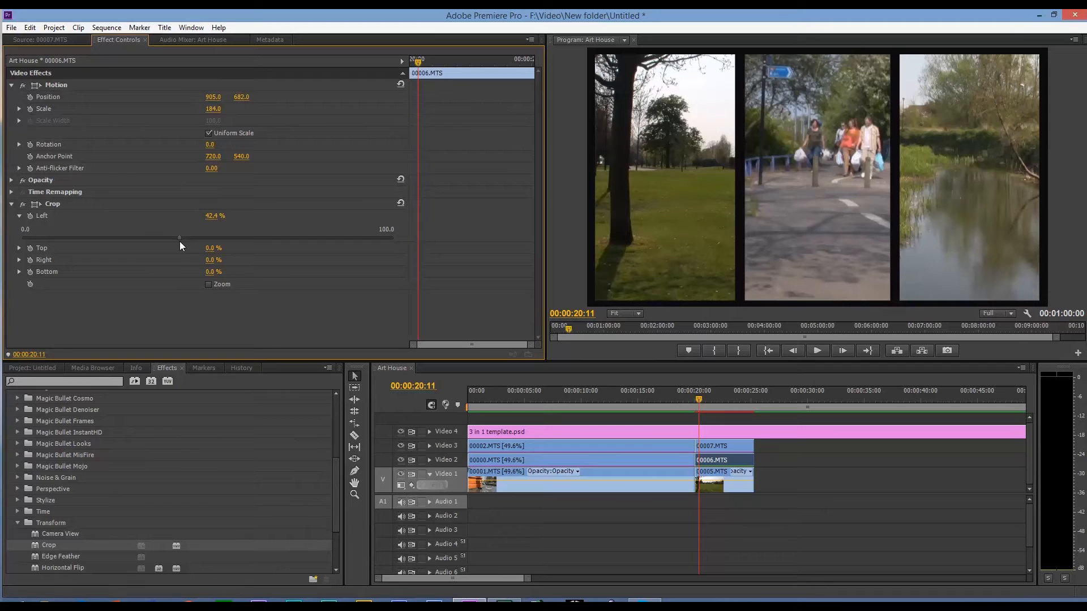
Set the 00005.MTS clip's scale to 146 and its horizontal position to 140 to frame the park in the left-hand panel
click(745, 484)
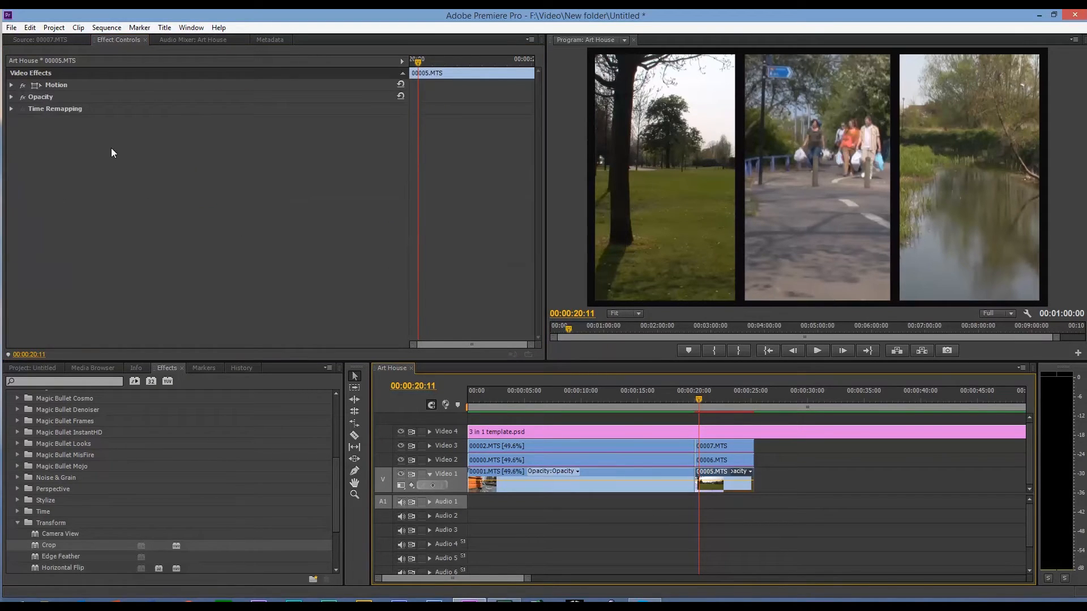
click(11, 85)
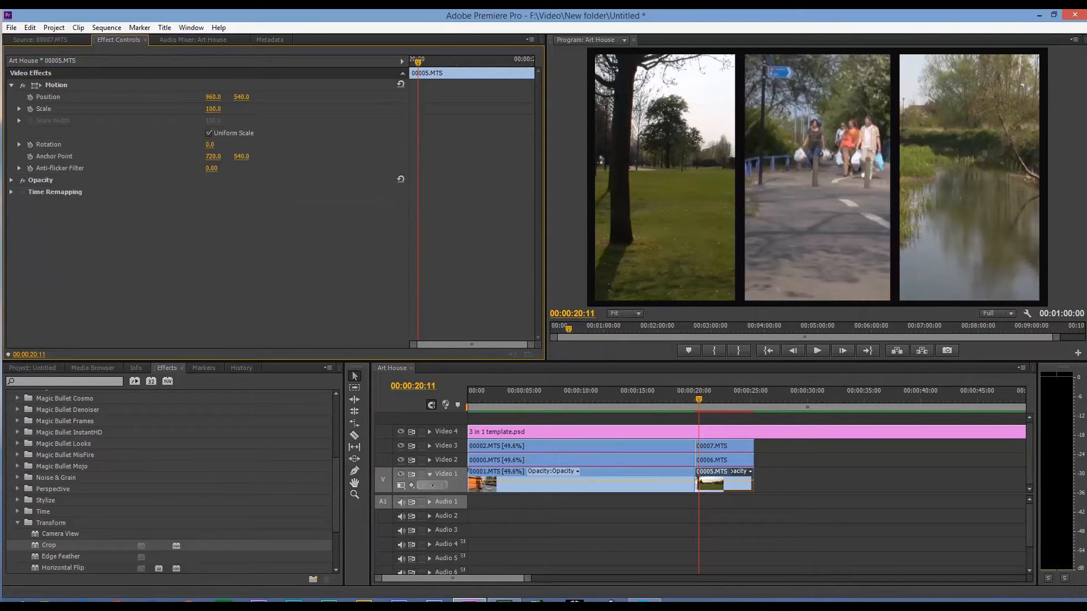
drag(213, 97, 20, 96)
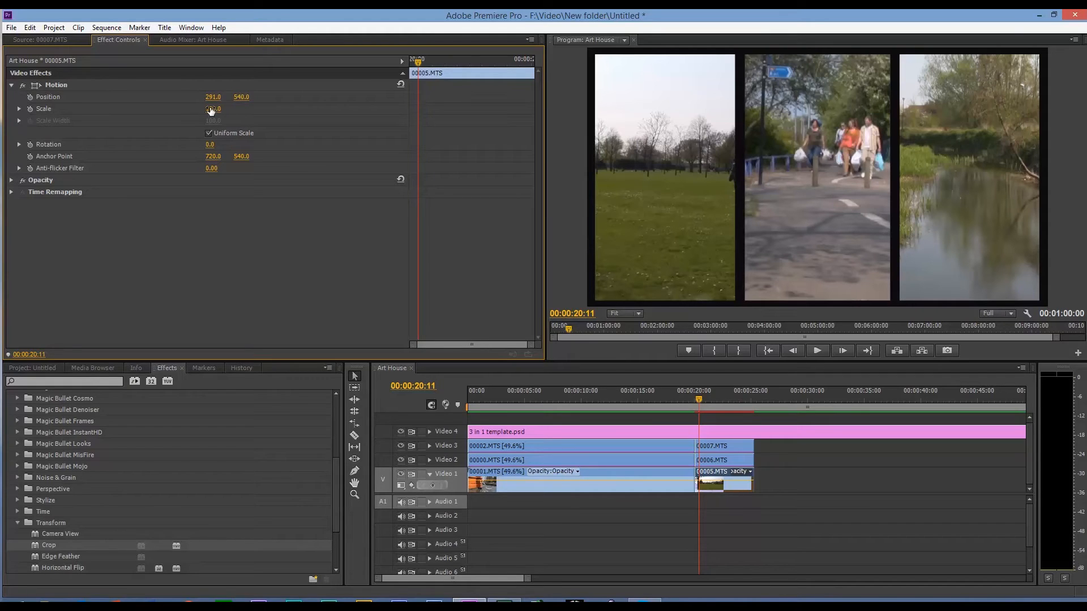
drag(214, 109, 240, 108)
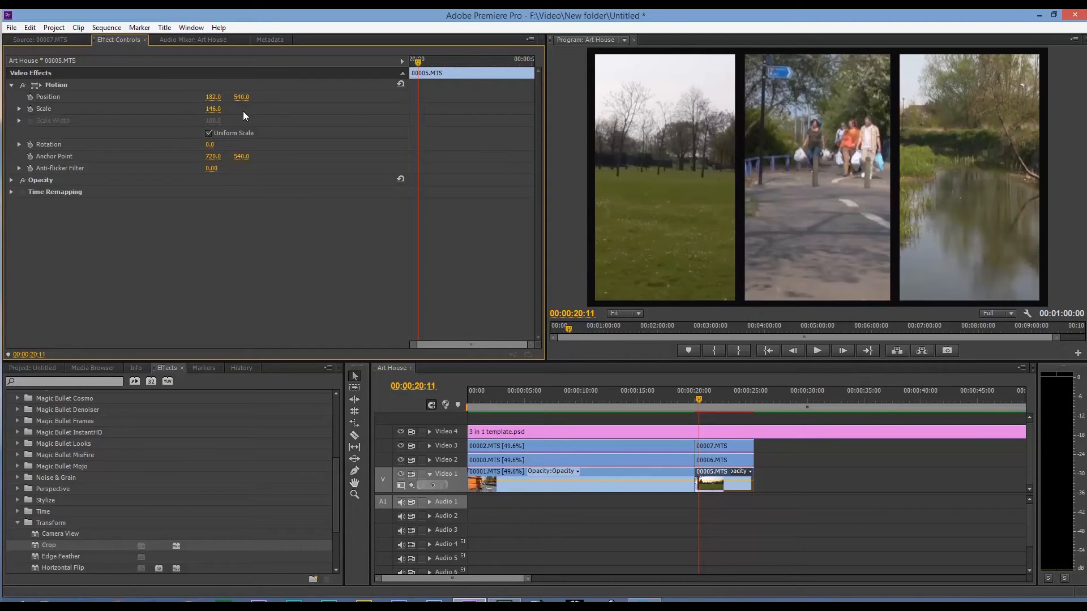
drag(213, 97, 185, 97)
drag(212, 97, 214, 96)
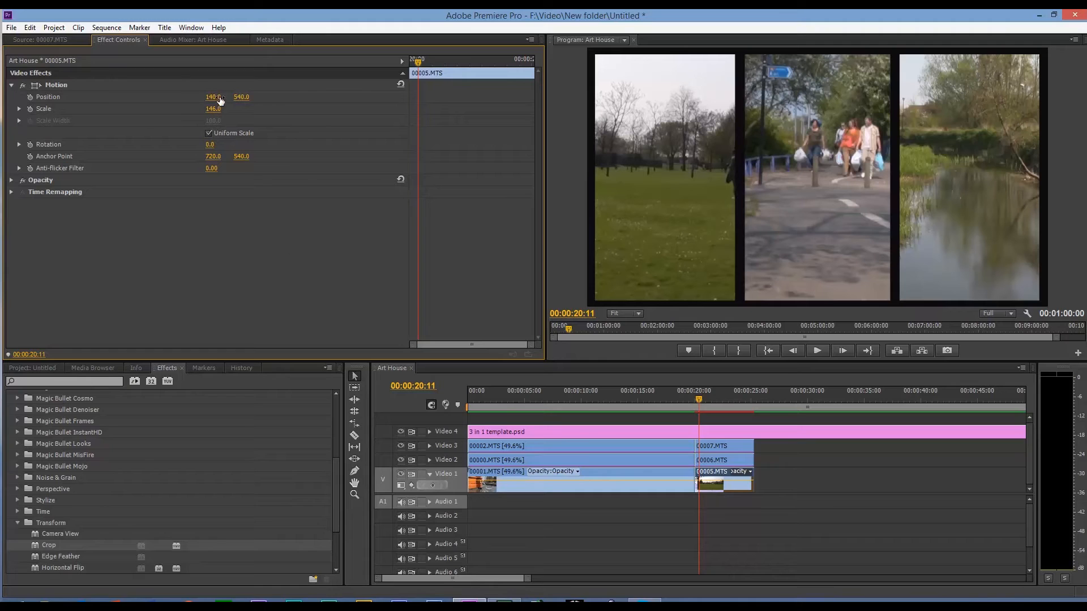
Rate-stretch the 00007.MTS, 00006.MTS and 00005.MTS clips to end at about 40 seconds, slowing them to 26.2 %
click(354, 423)
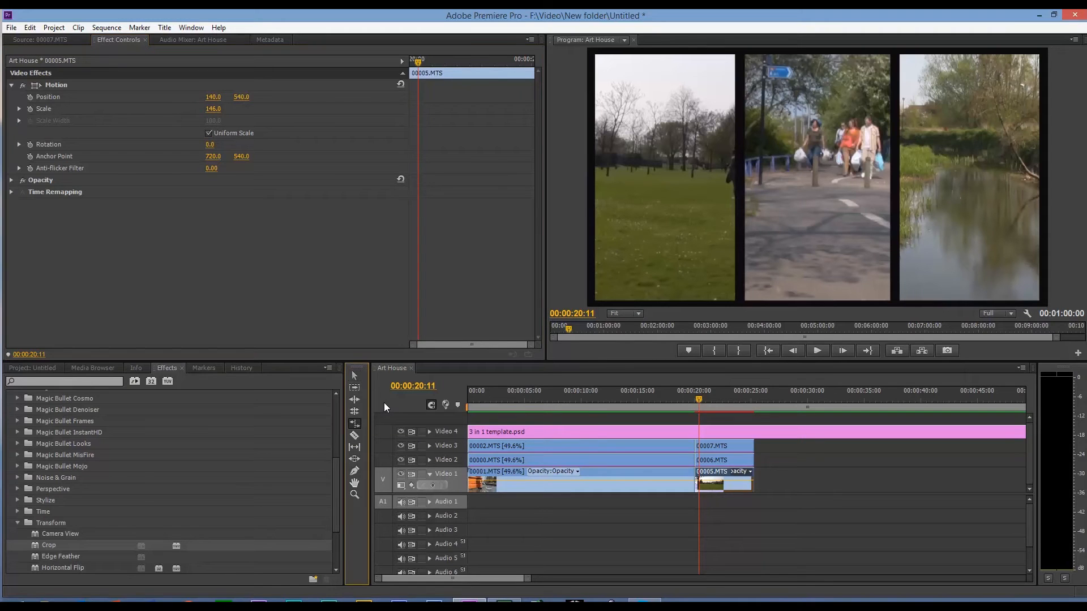
click(753, 445)
drag(783, 449, 921, 454)
drag(755, 460, 921, 461)
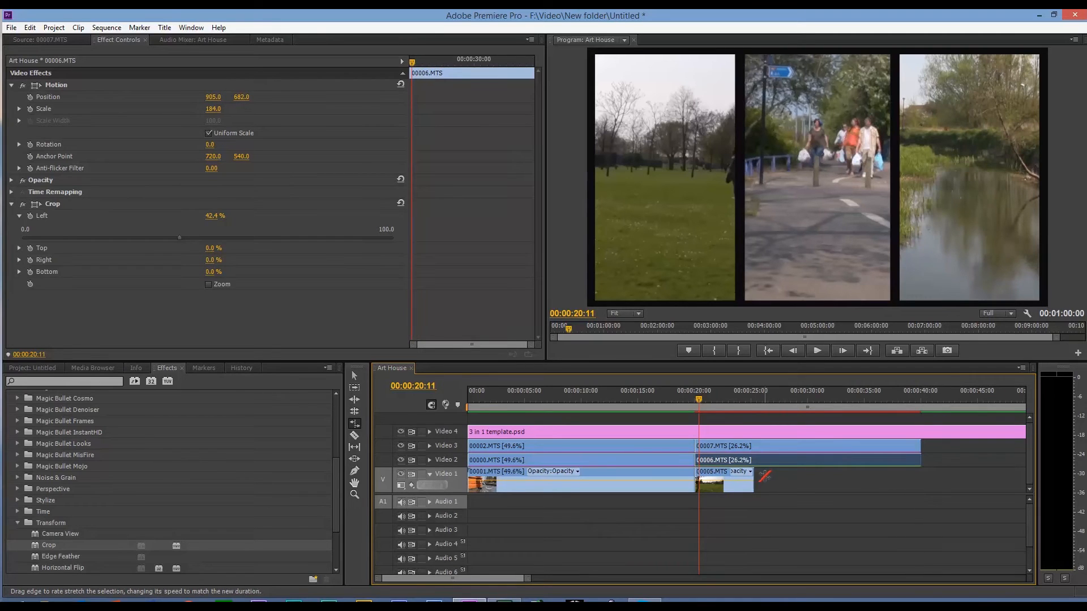
drag(753, 483, 918, 482)
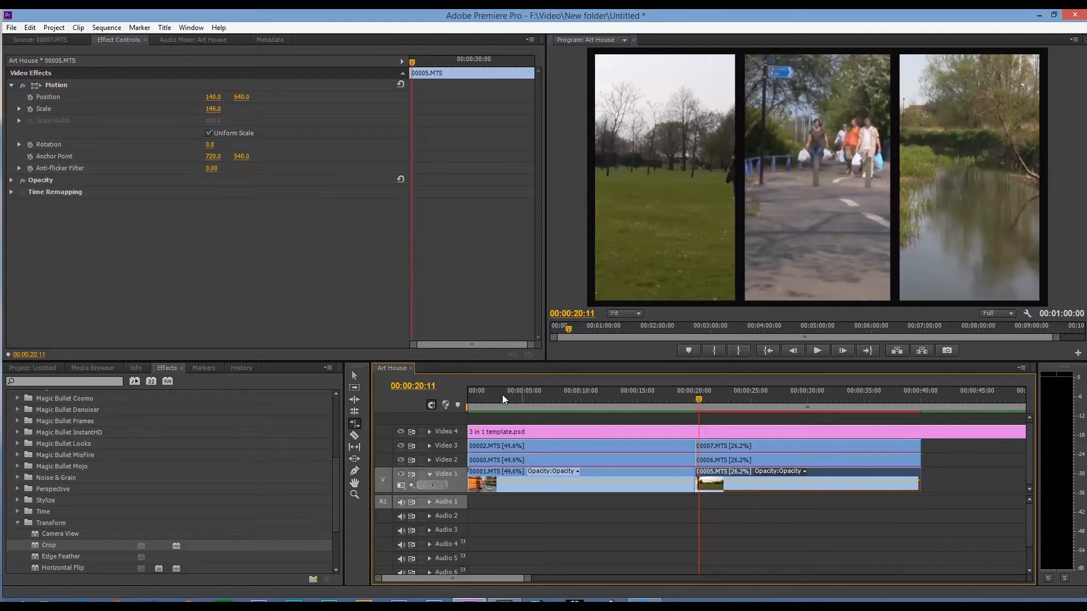
Place the 00010.MTS bridge clip on Video 1 directly after the 00005.MTS clip
click(354, 376)
drag(699, 396, 890, 420)
drag(508, 578, 531, 582)
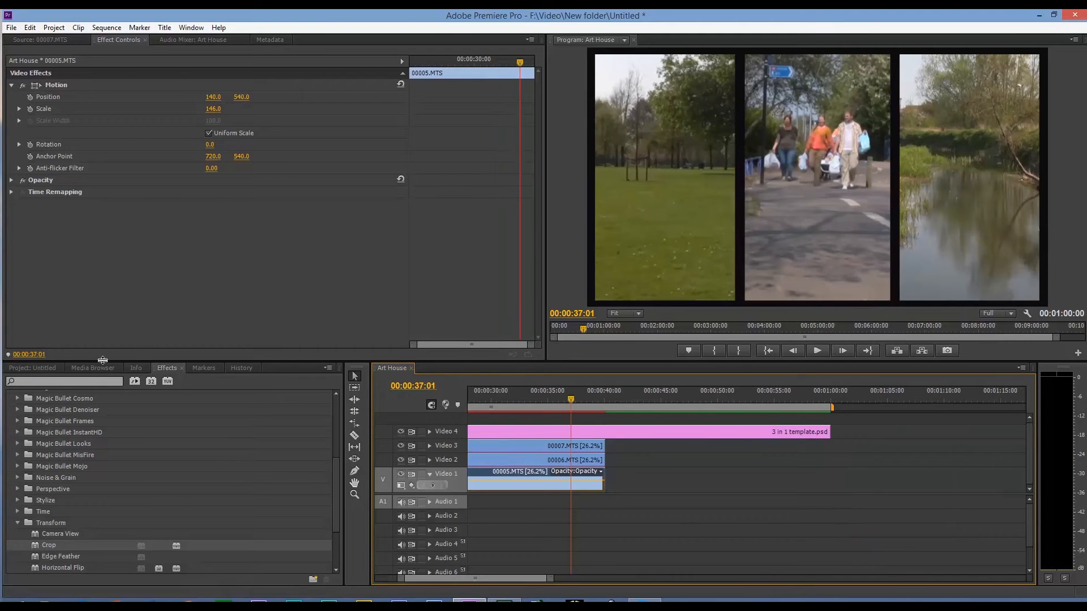
click(16, 369)
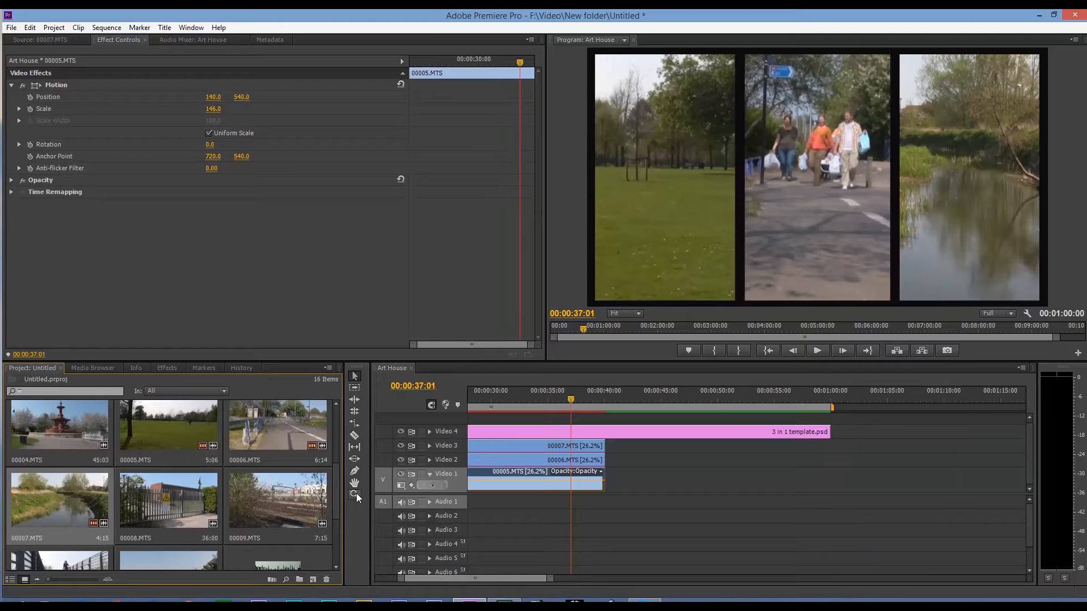
drag(337, 479, 339, 507)
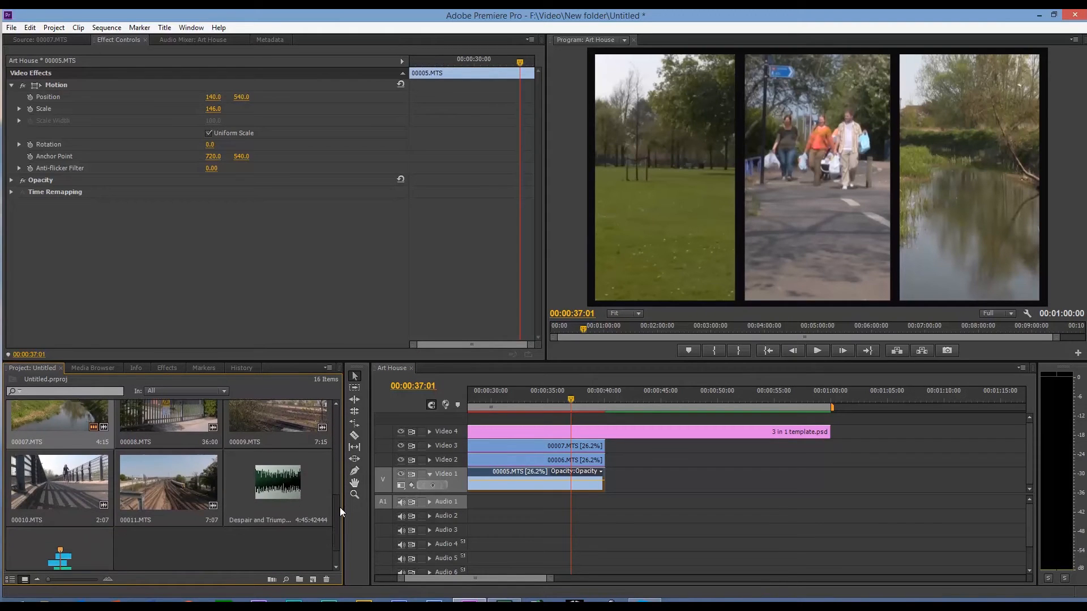
double_click(49, 471)
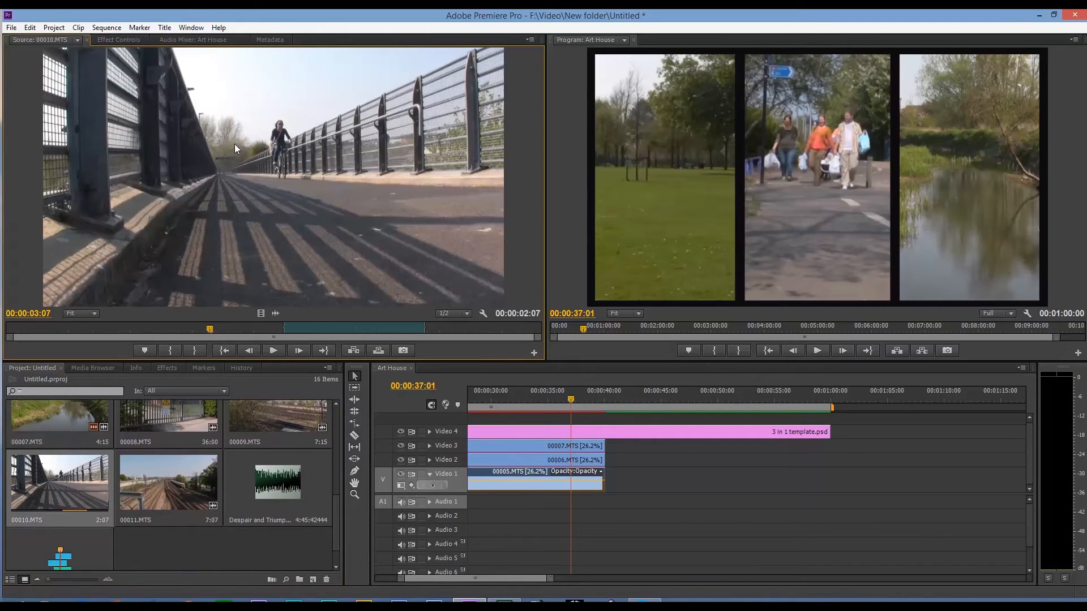
drag(336, 353, 607, 479)
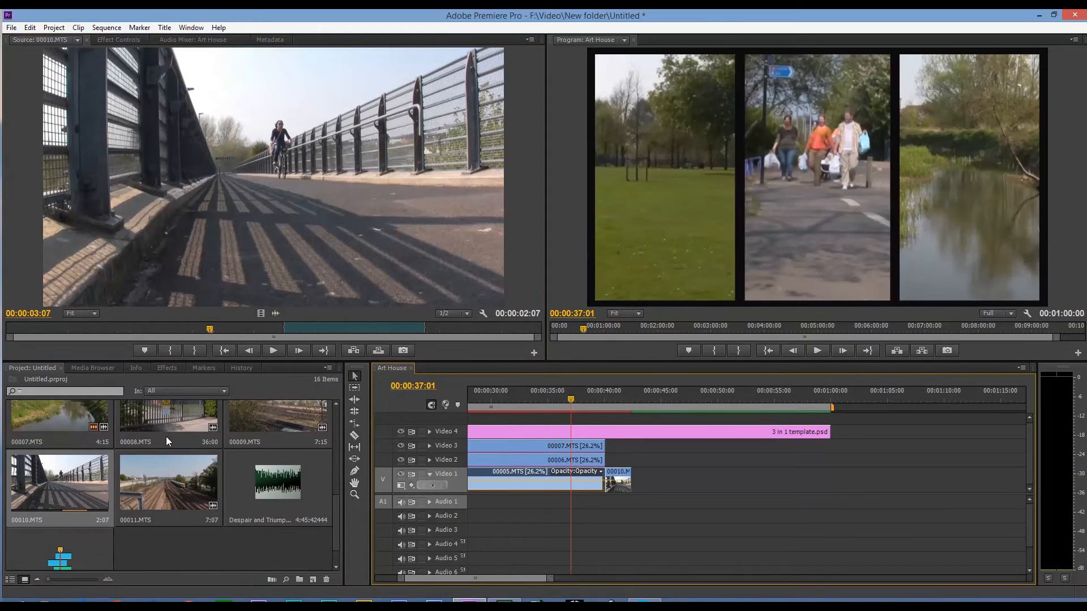
Place the 00009.MTS clip on Video 2 and the 00011.MTS clip on Video 3, both directly after the second set of clips
double_click(269, 413)
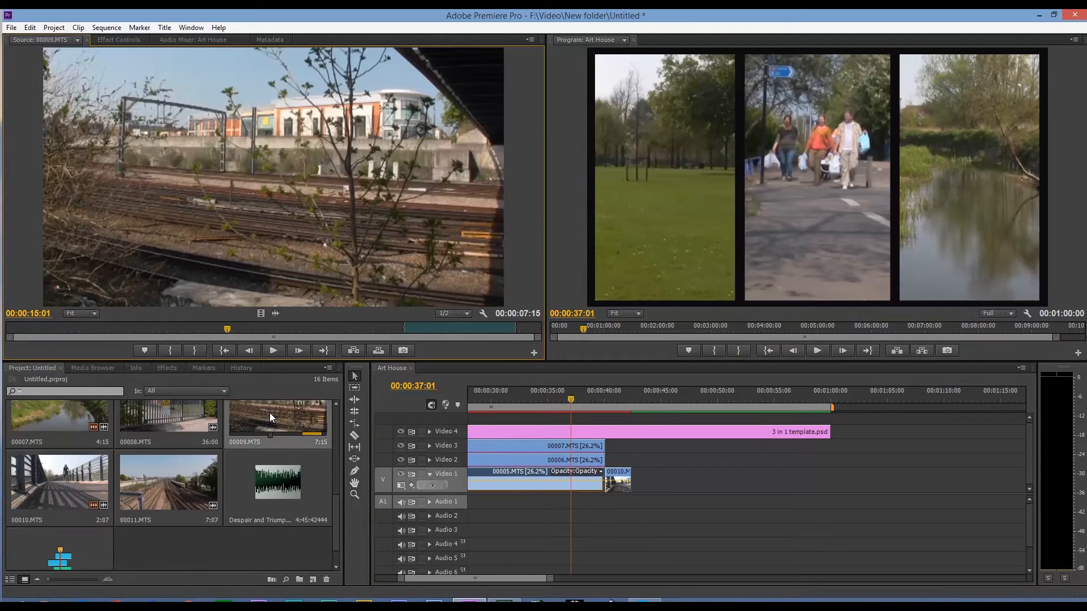
drag(442, 401, 612, 460)
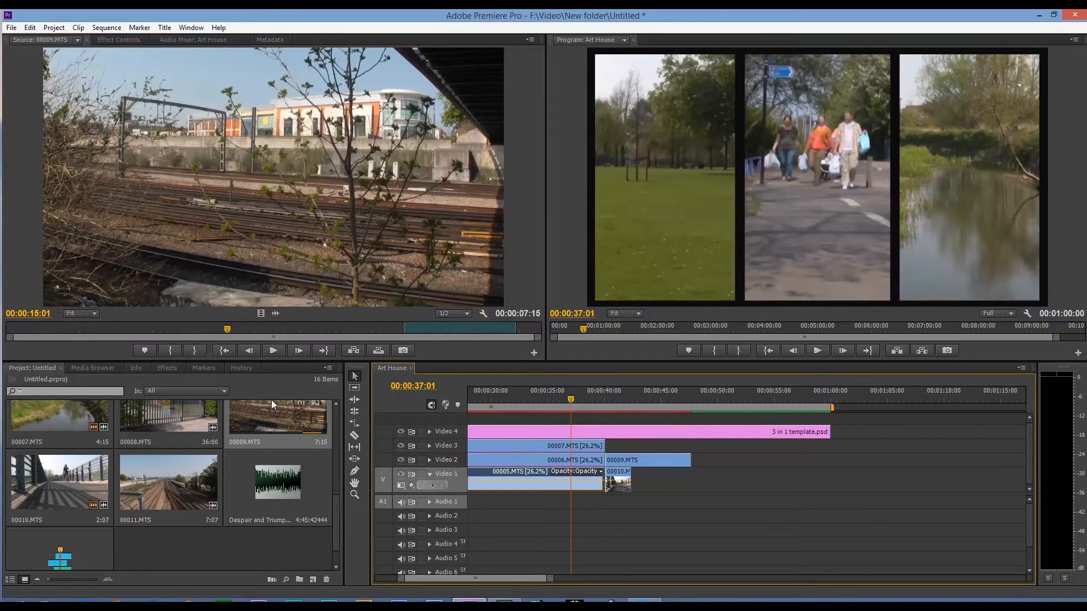
click(158, 480)
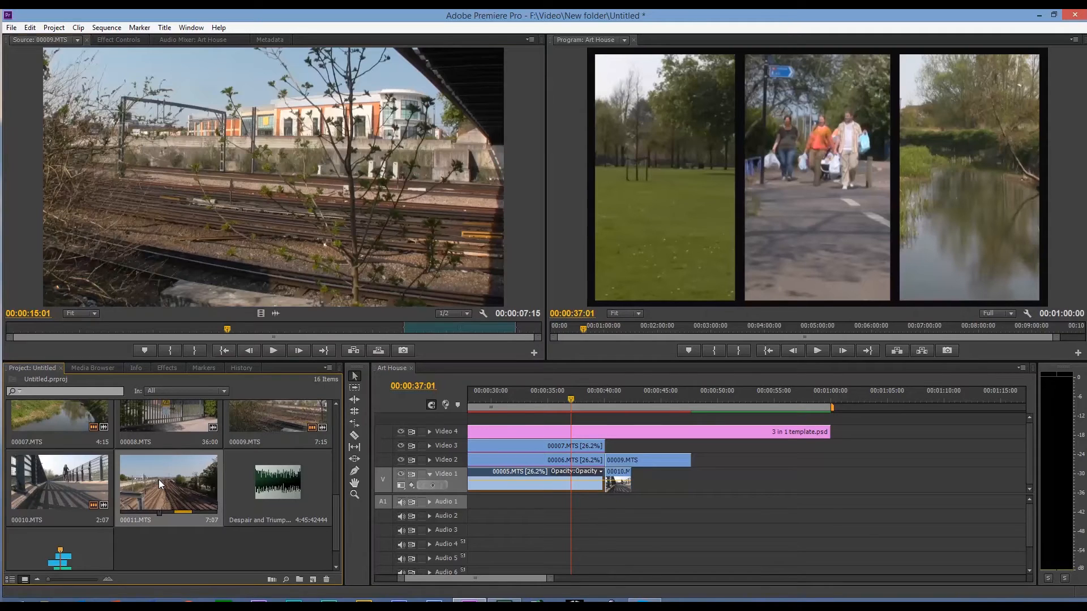
double_click(158, 480)
drag(261, 312, 606, 447)
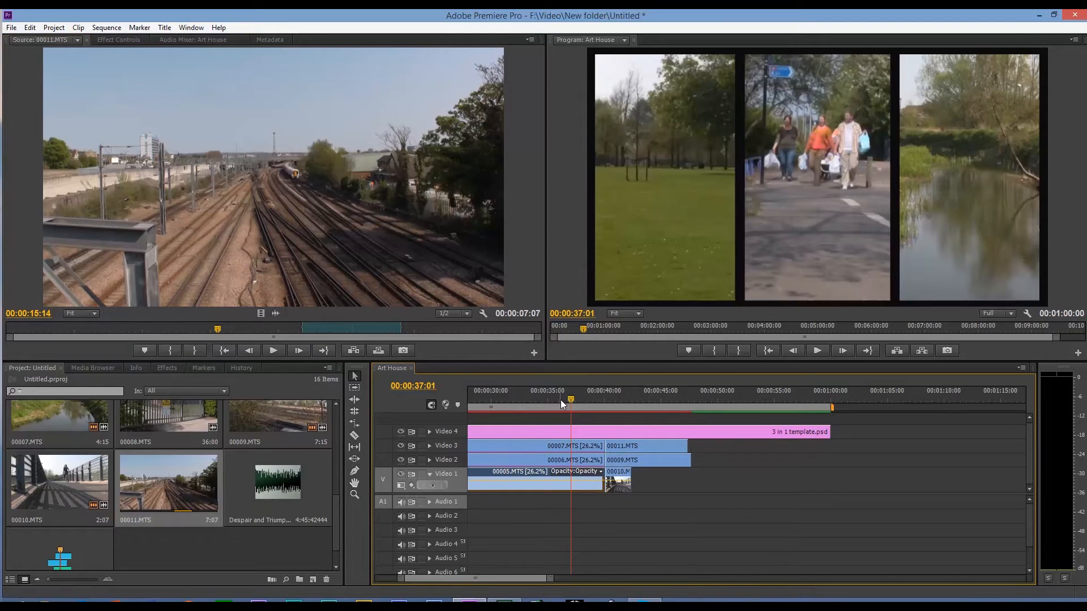
Adjust the ends of the 00009.MTS, 00010.MTS and 00011.MTS clips so all three finish together at about 45 seconds
drag(570, 400, 611, 398)
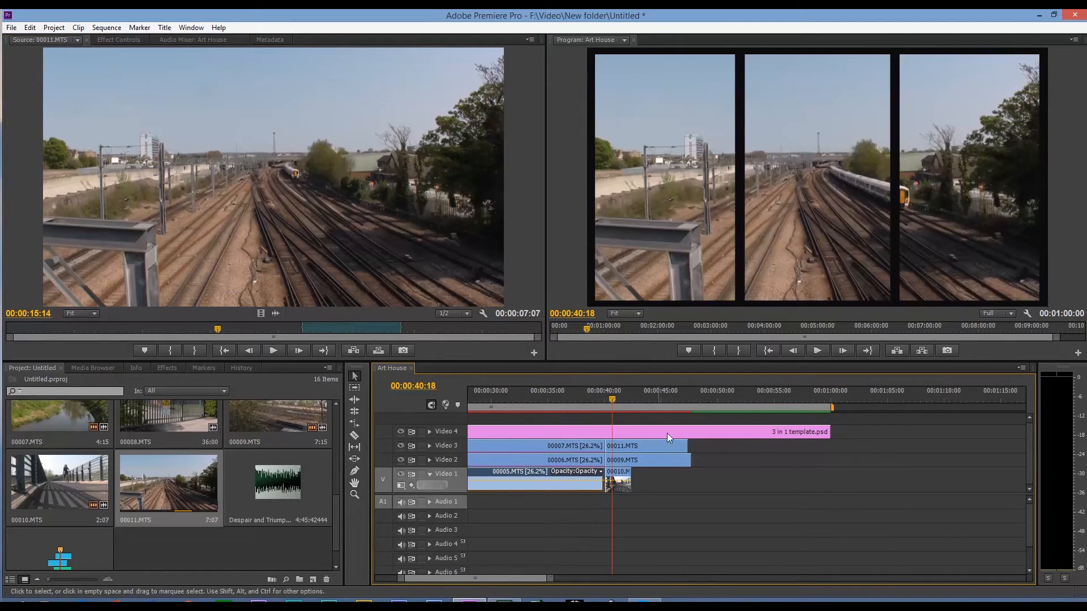
click(686, 459)
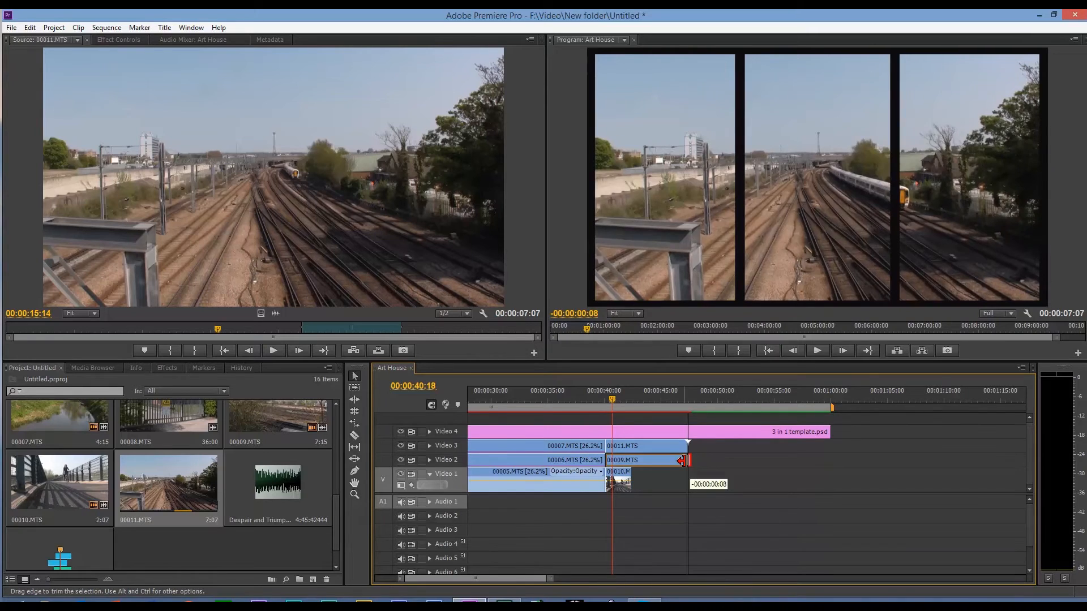
drag(629, 482, 667, 447)
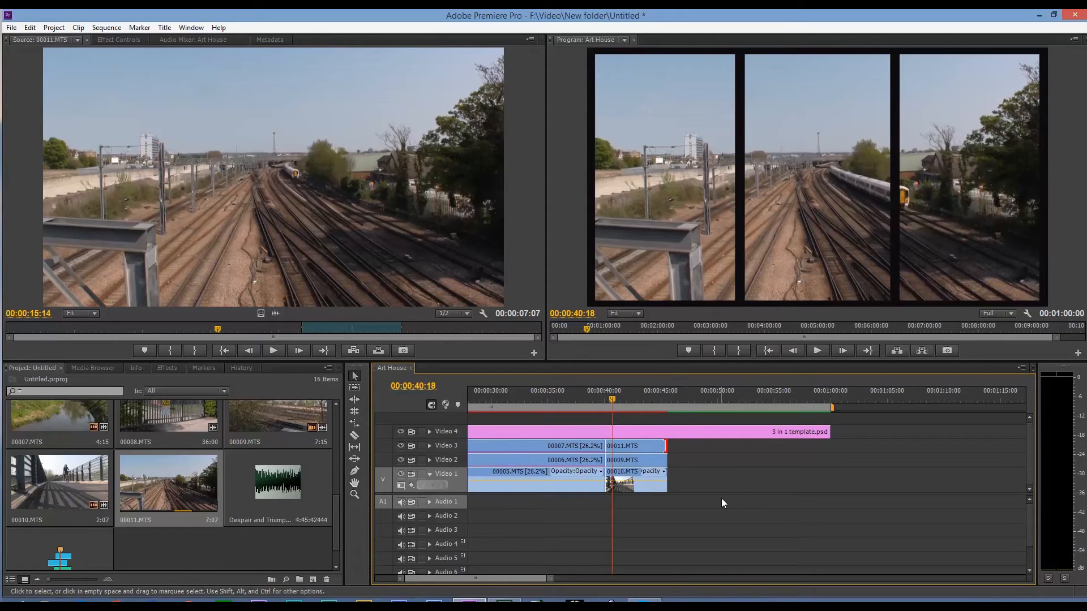
Set the 00011.MTS clip's scale to 150 and its position to 1149, 488 to frame the train in the right-hand panel
click(635, 442)
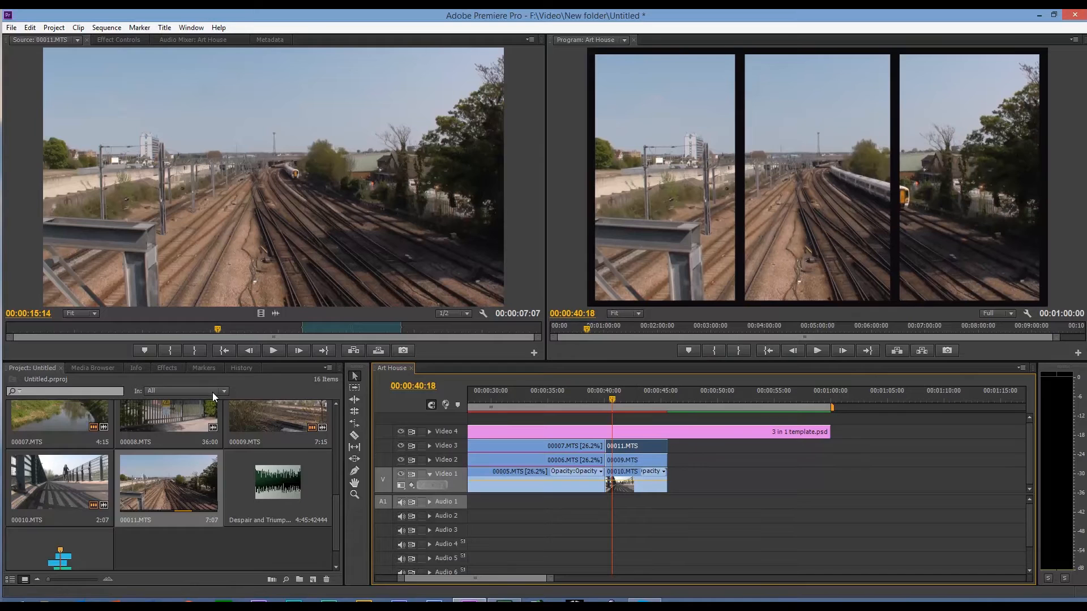
click(163, 369)
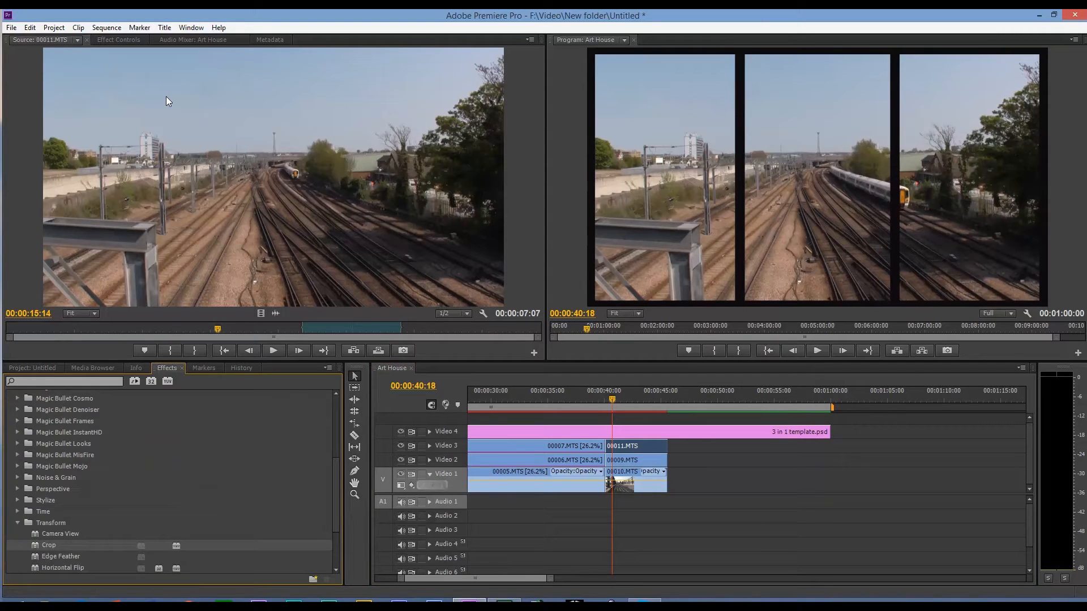
click(121, 39)
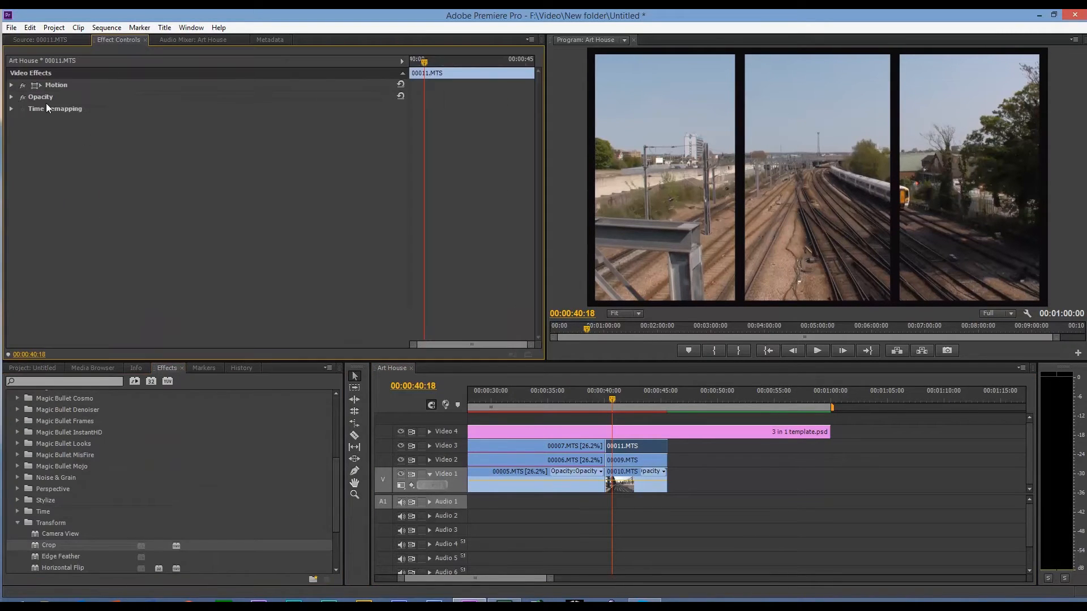
click(10, 86)
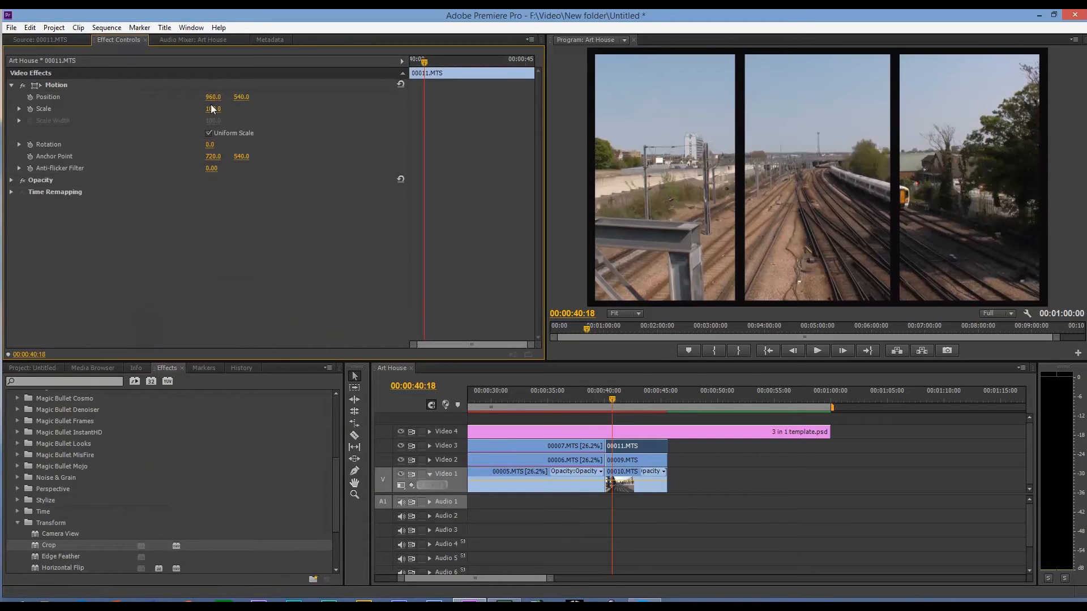
mouse_move(213, 97)
mouse_down()
mouse_move(342, 97)
mouse_move(217, 98)
mouse_move(217, 108)
mouse_move(240, 109)
mouse_move(221, 110)
mouse_move(232, 100)
mouse_move(219, 100)
mouse_up()
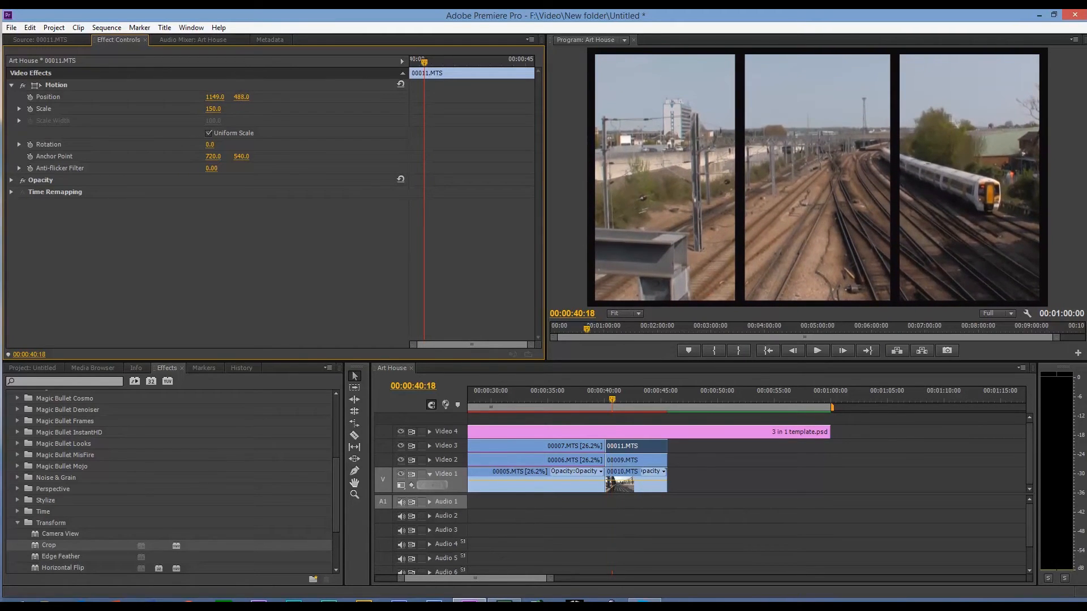
Apply the Crop effect to the 00011.MTS clip and crop its left side by 54.8 %
drag(35, 542, 664, 449)
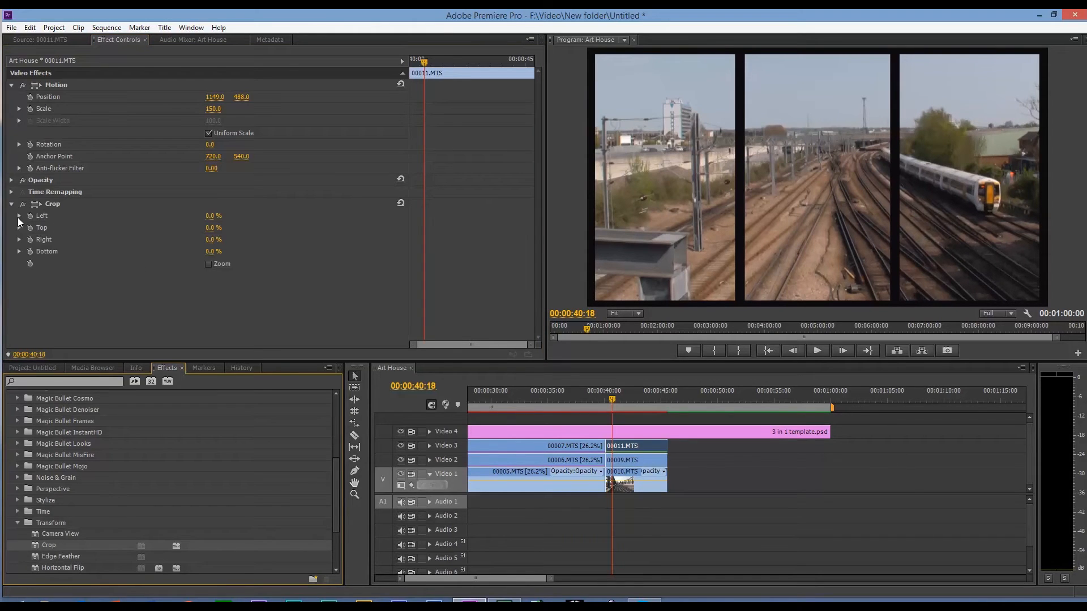
click(19, 215)
drag(23, 237, 225, 235)
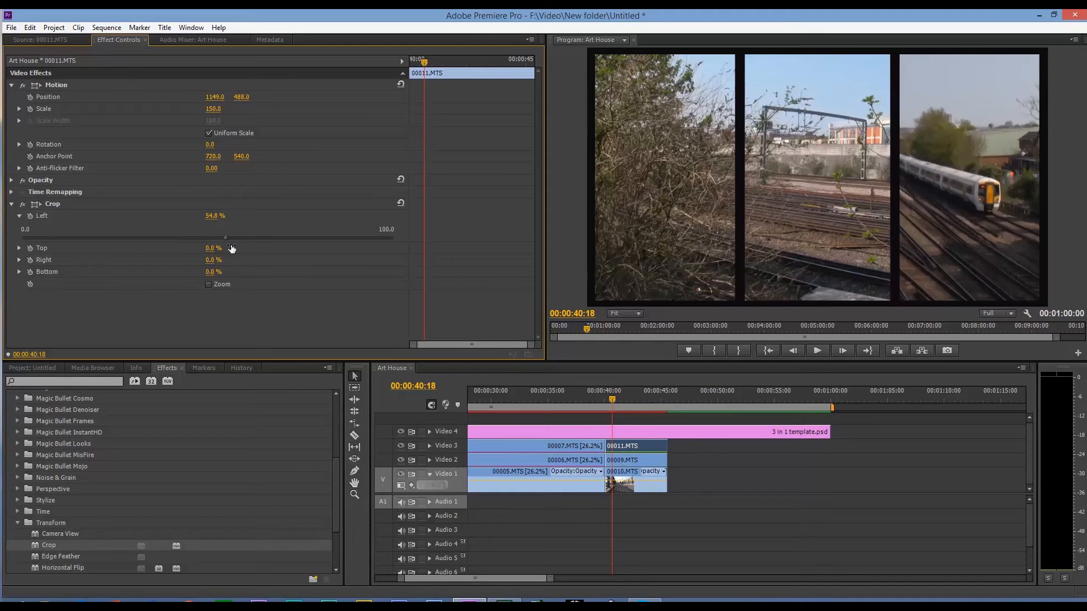
With the playhead at 00:00:42:16, apply the Crop effect to the 00009.MTS clip and crop its left side by 32.4 %
drag(613, 400, 633, 393)
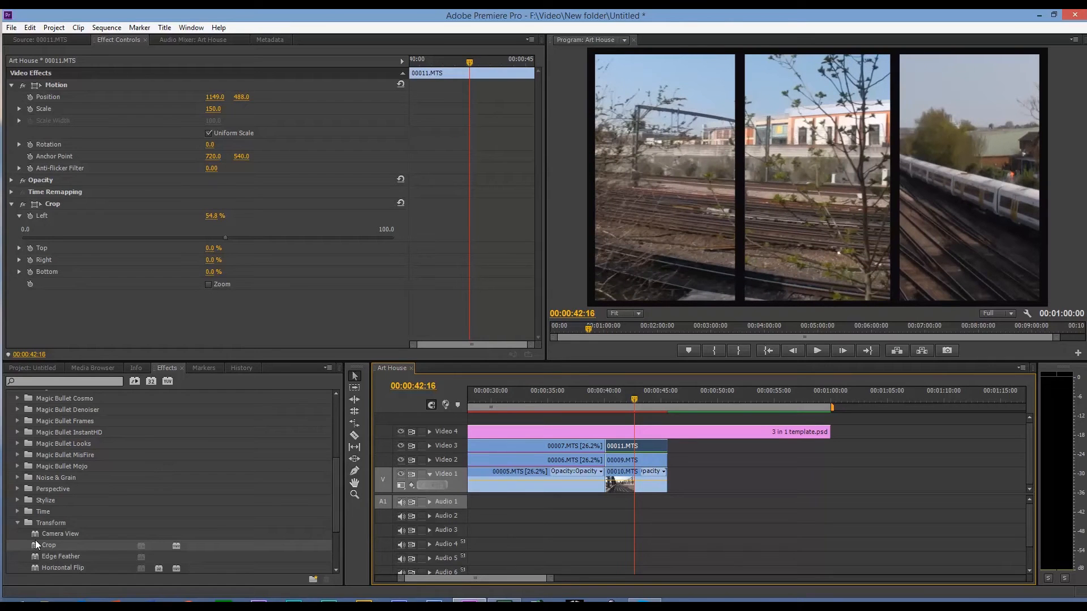
drag(36, 545, 620, 469)
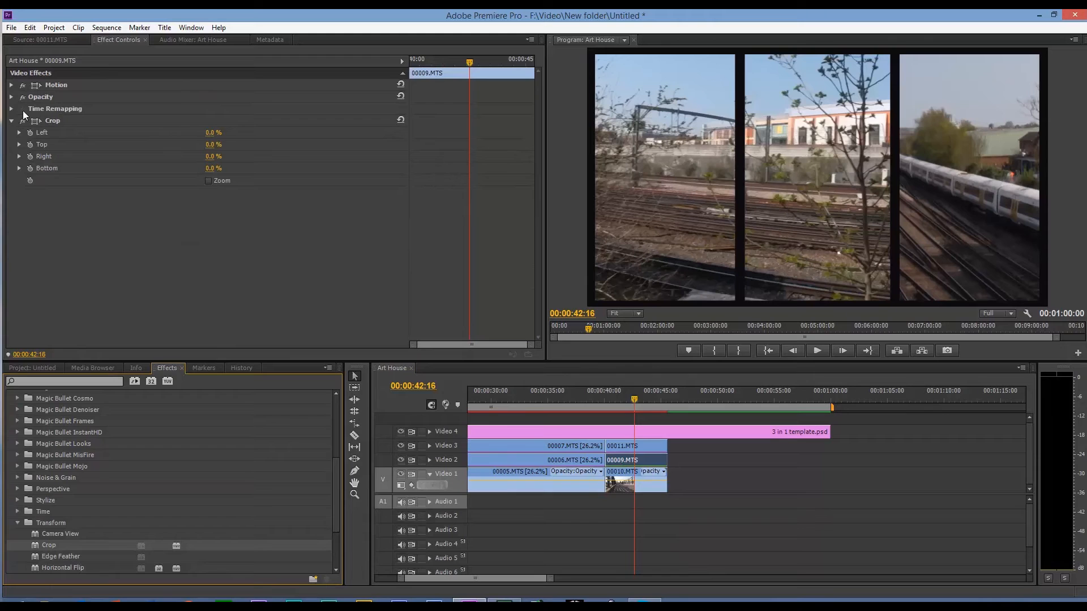
click(19, 132)
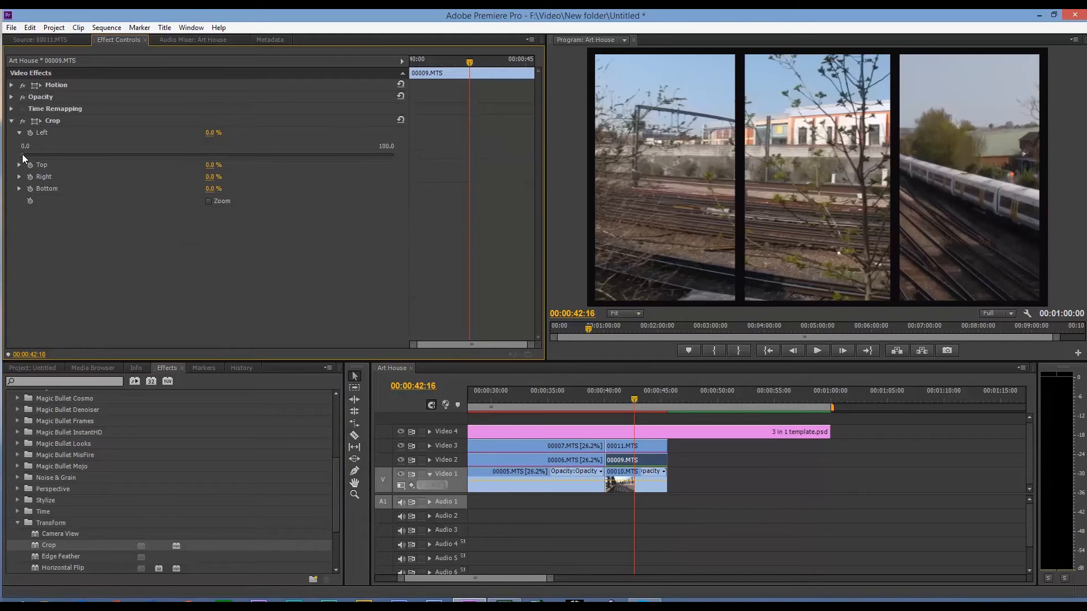
drag(22, 154, 142, 150)
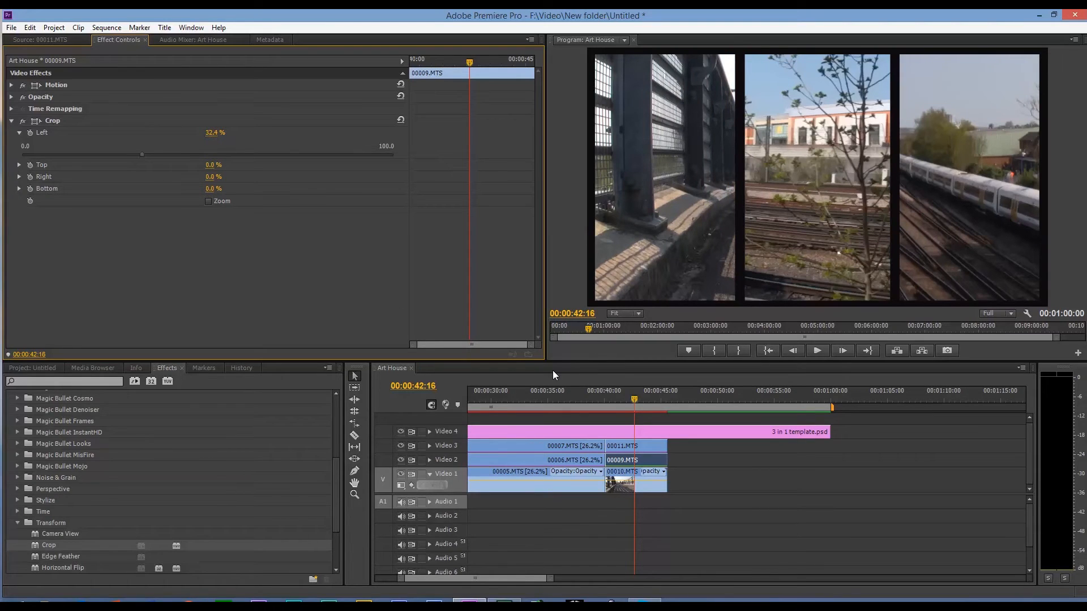
Set the 00010.MTS clip's horizontal position to 175 to frame the cyclist in the left-hand panel
click(650, 491)
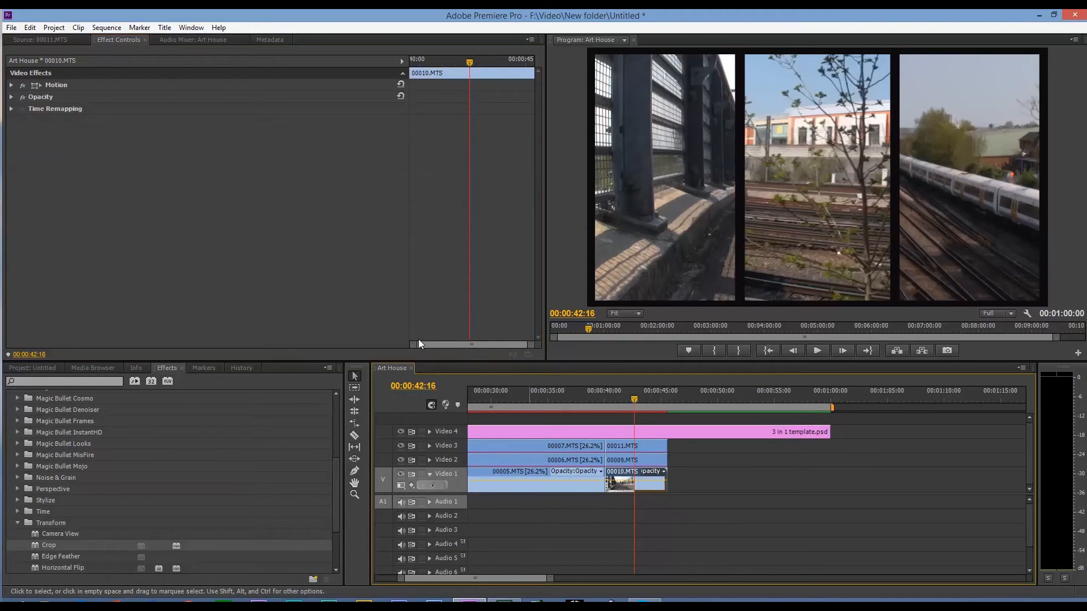
click(12, 85)
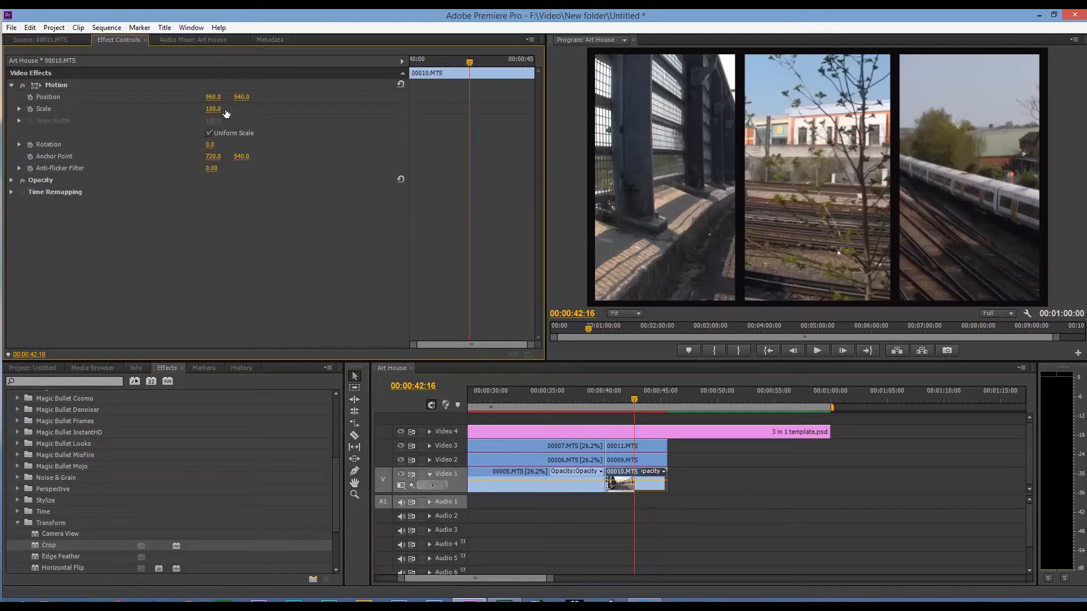
drag(213, 97, 4, 97)
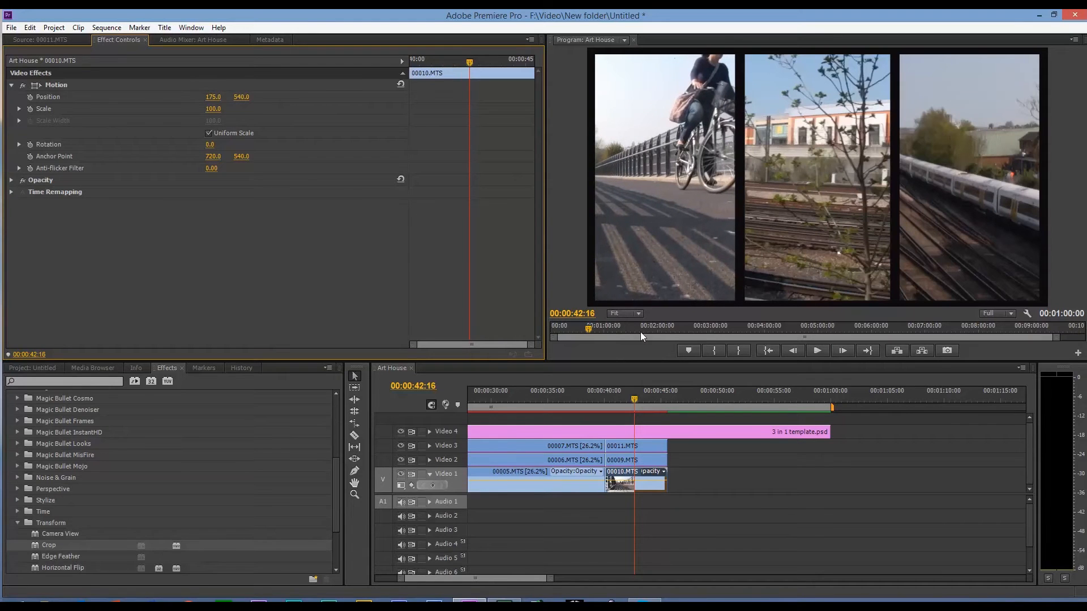
Trim the end of the 00010.MTS clip on Video 1 back to about 00:00:43, using the cyclist's pass as the guide
mouse_move(636, 399)
mouse_down()
mouse_move(605, 395)
mouse_move(636, 398)
mouse_up()
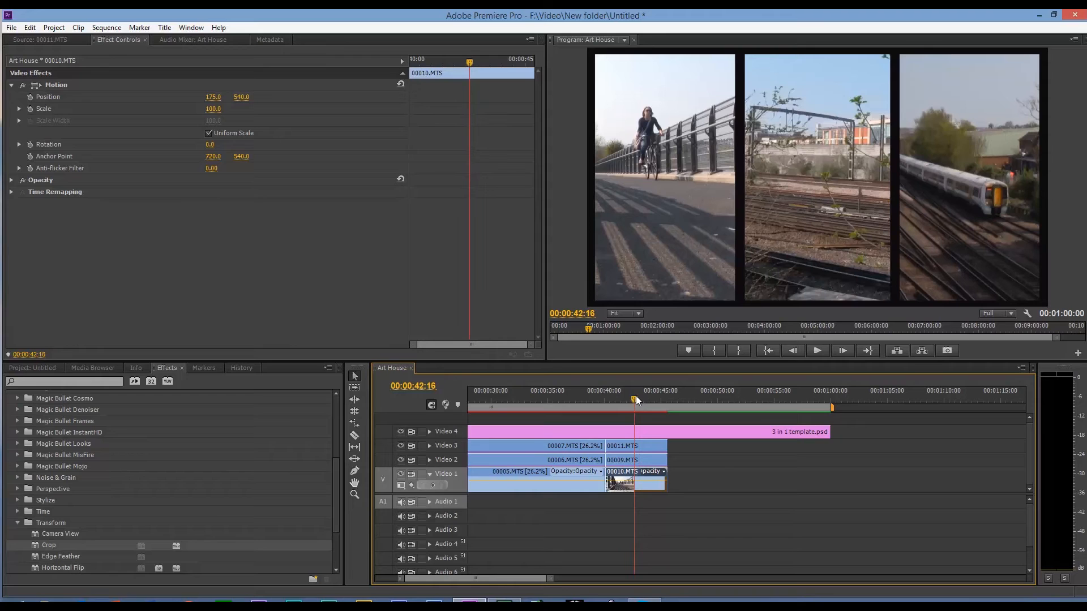
mouse_move(634, 398)
mouse_down()
mouse_move(660, 403)
mouse_move(607, 399)
mouse_move(624, 402)
mouse_up()
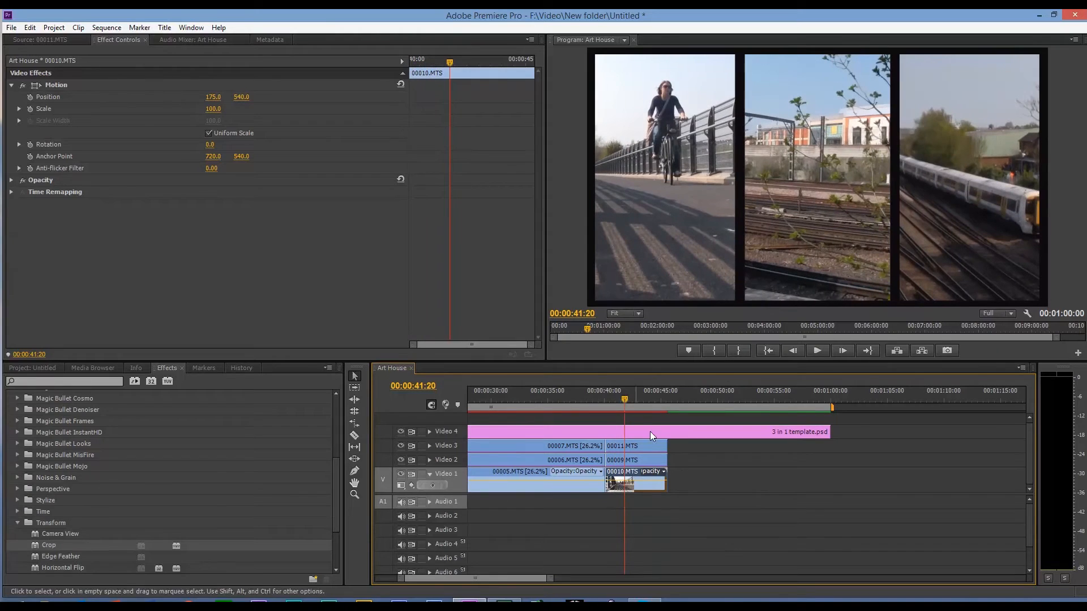
drag(672, 485, 650, 480)
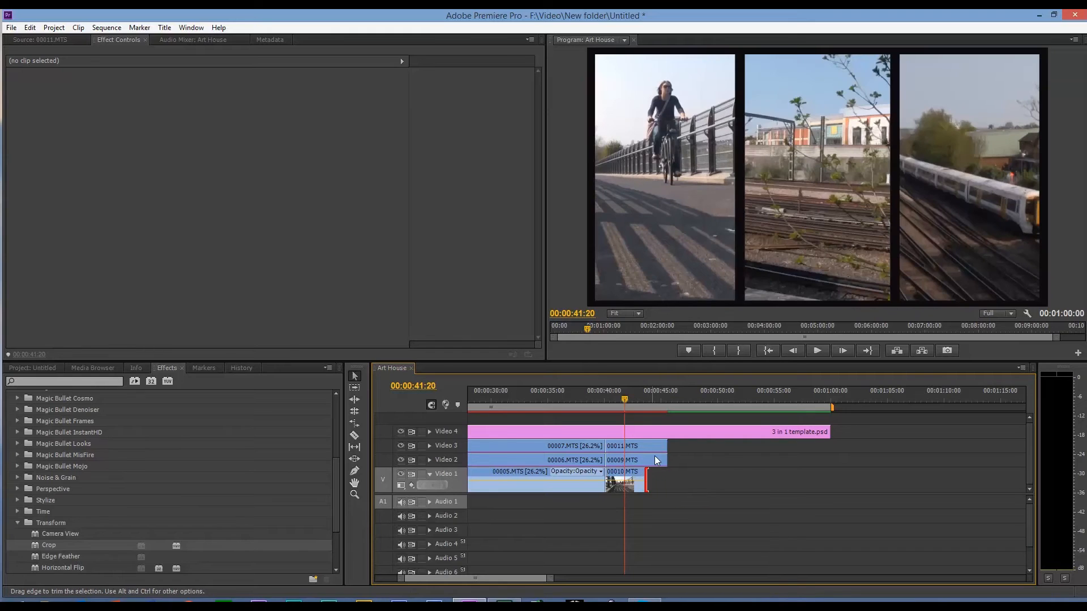
drag(625, 401, 626, 403)
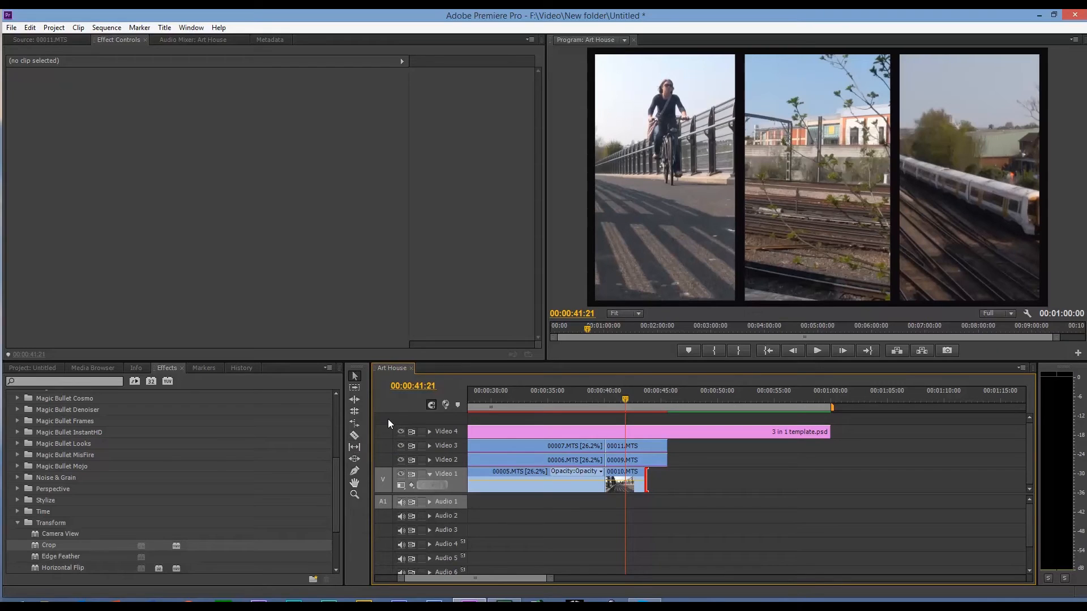
Rate-stretch the 00011.MTS, 00009.MTS and 00010.MTS clips to the end of the template overlay, check the slowed motion and save the project
click(354, 423)
drag(664, 447, 826, 448)
drag(666, 461, 830, 461)
drag(645, 481, 829, 487)
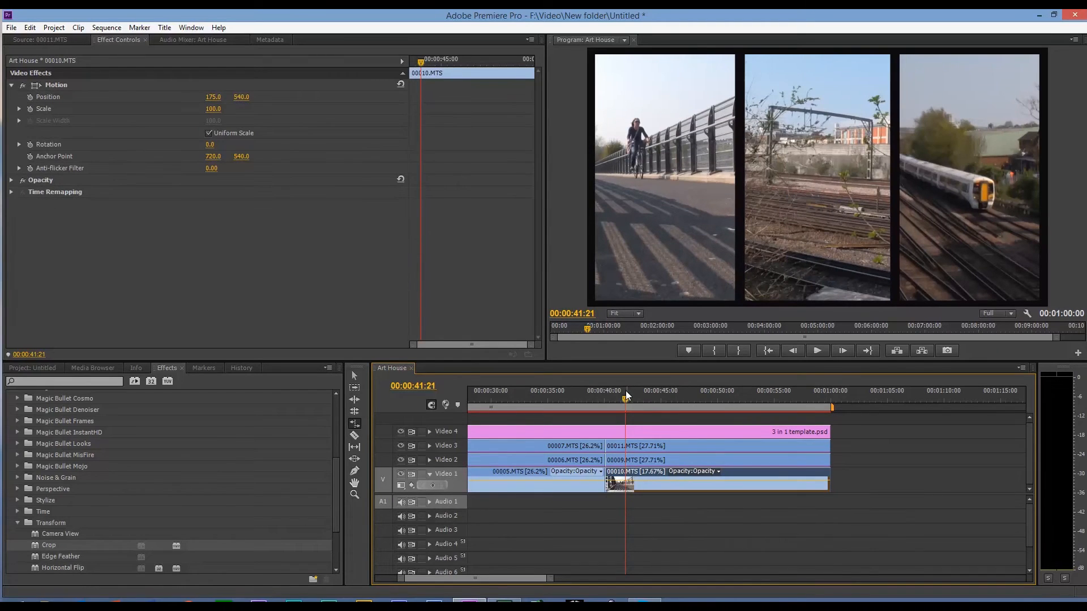
drag(625, 398, 738, 421)
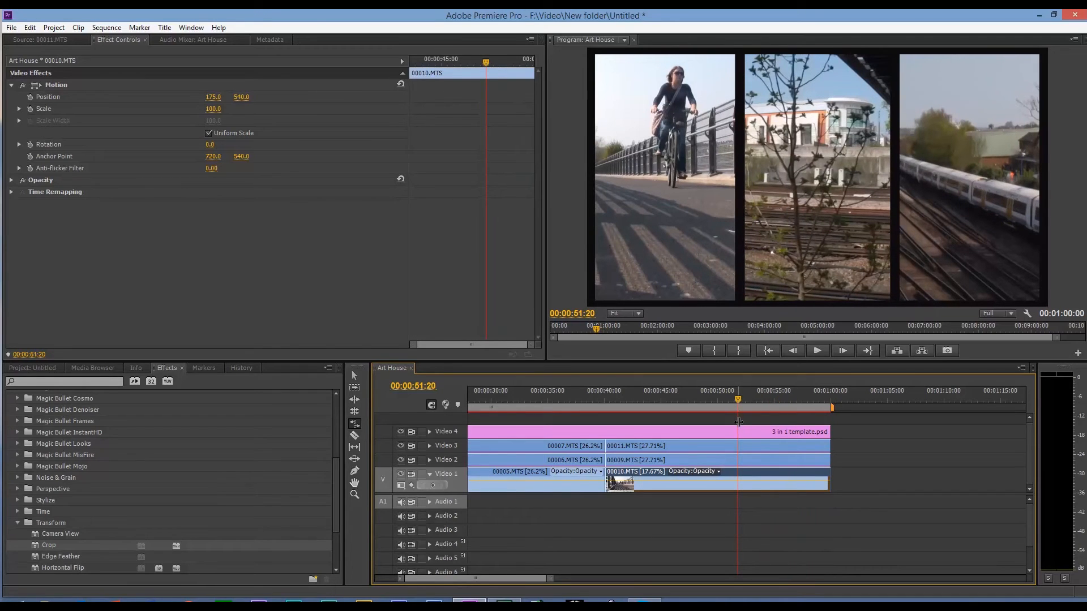
key(ctrl+s)
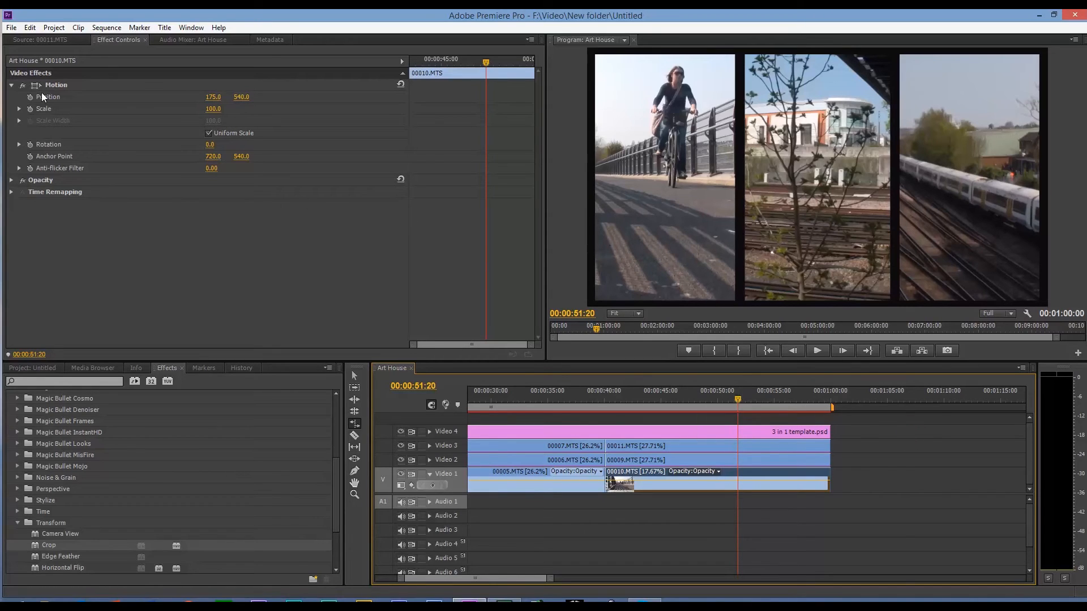
Nest the 00011.MTS, 00009.MTS and 00010.MTS clips into a single sequence
click(355, 376)
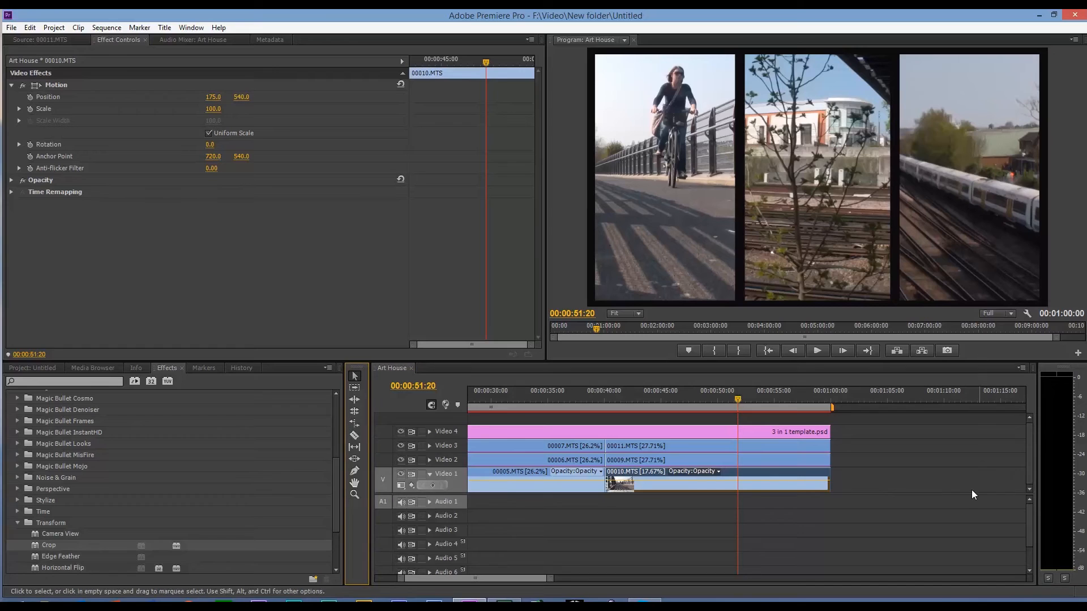
drag(809, 497, 745, 446)
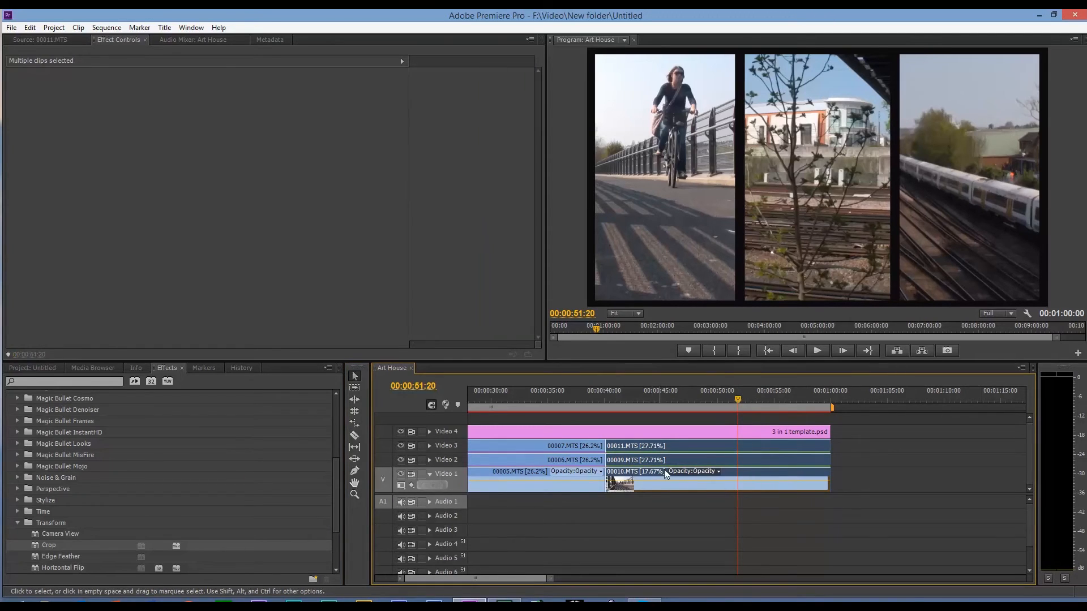
right_click(675, 443)
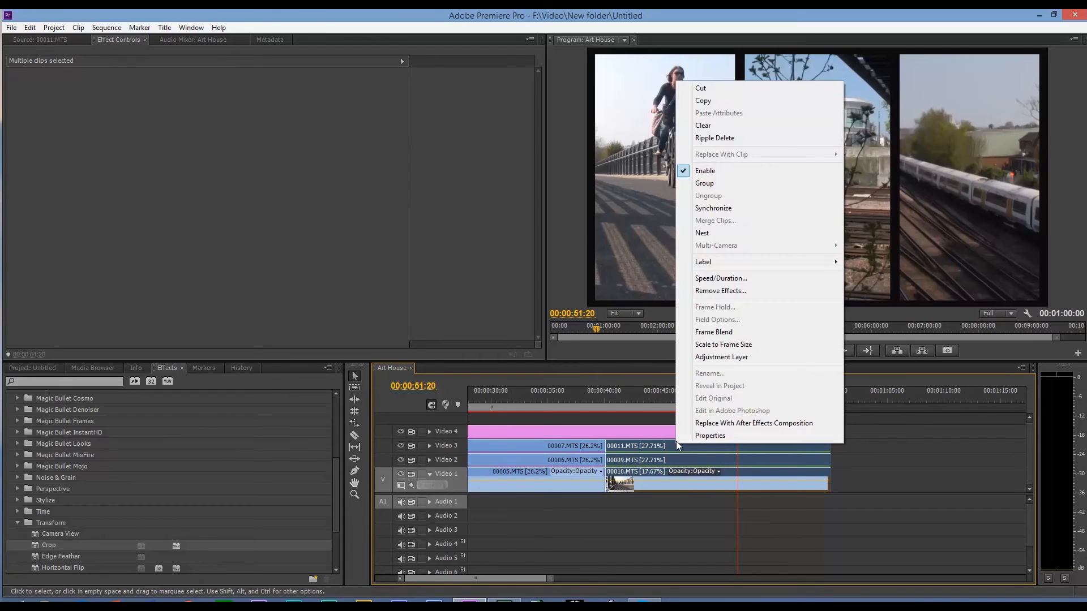
click(726, 230)
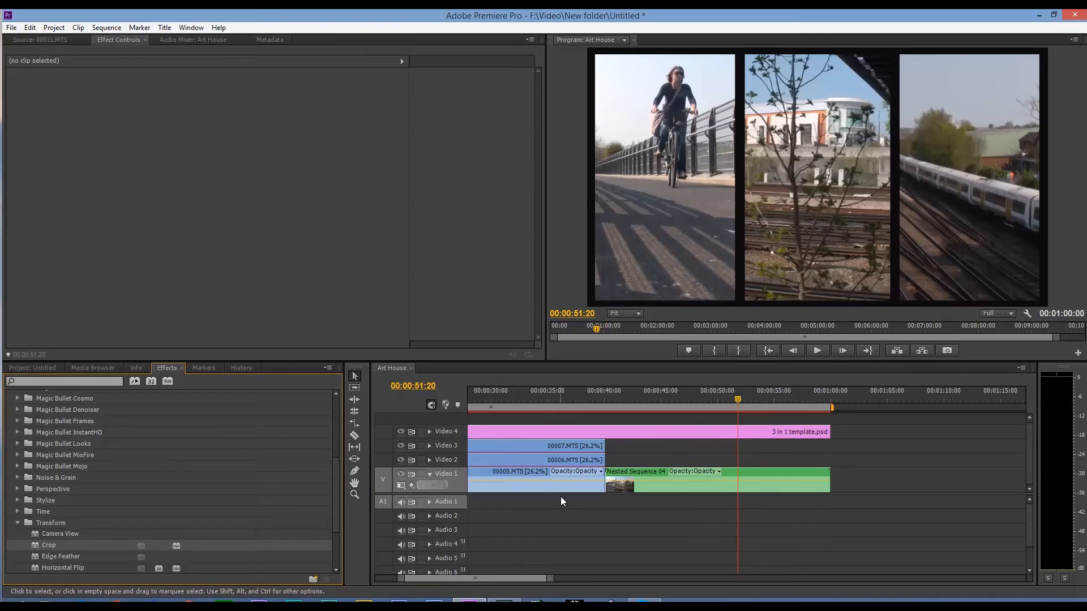
Nest the 00007.MTS, 00006.MTS and 00005.MTS clips into a single sequence
drag(587, 499, 542, 443)
right_click(542, 443)
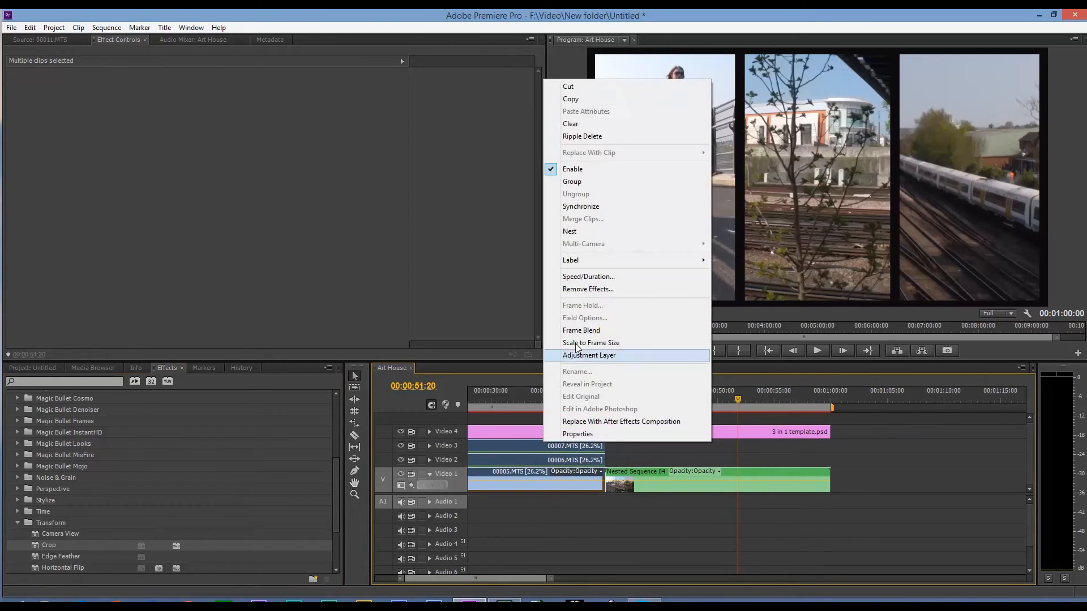
click(589, 232)
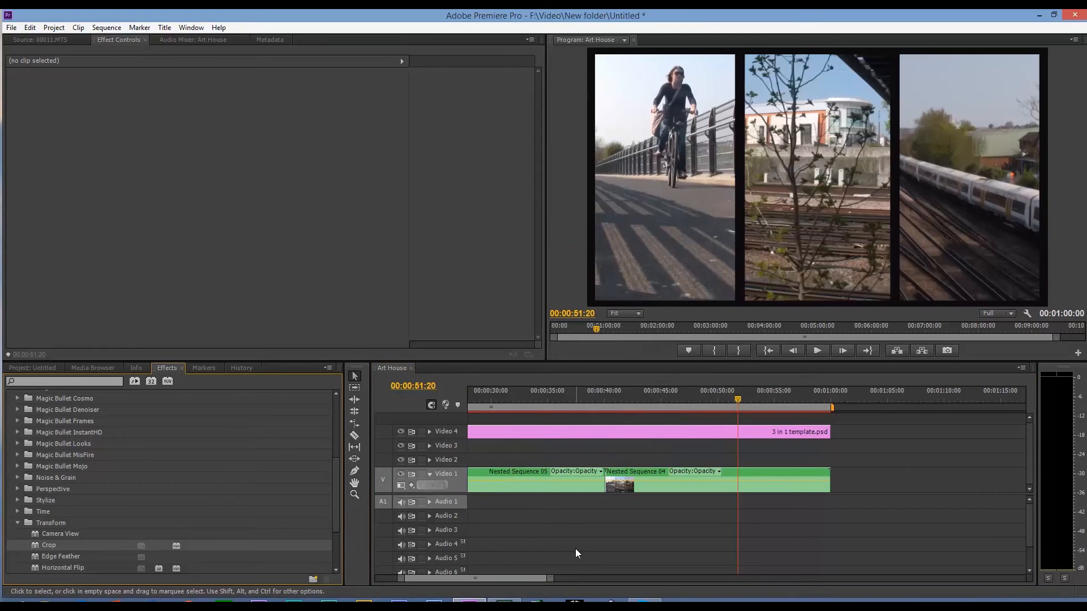
Nest the 00002.MTS, 00000.MTS and 00001.MTS clips into a single sequence and move the 3 in 1 template.psd overlay down to Video 2
drag(529, 578, 498, 579)
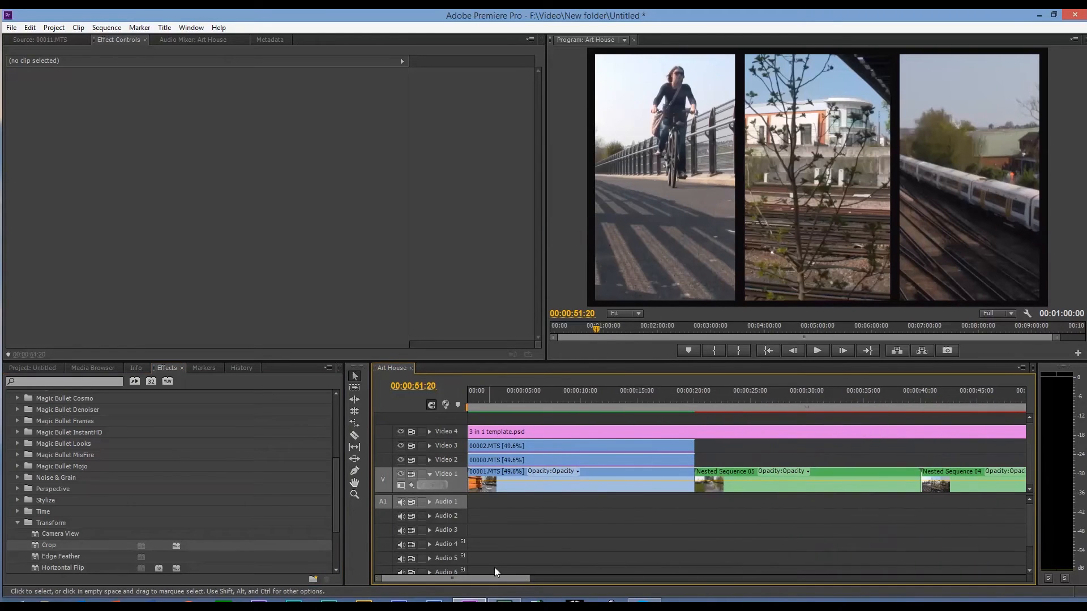
drag(642, 500, 595, 449)
right_click(596, 449)
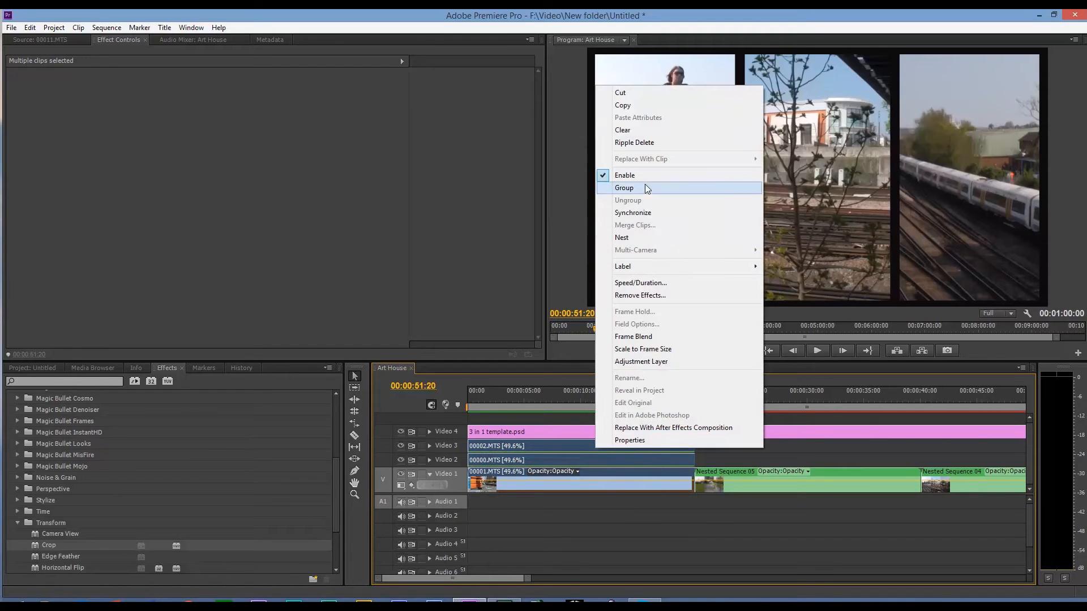
click(643, 236)
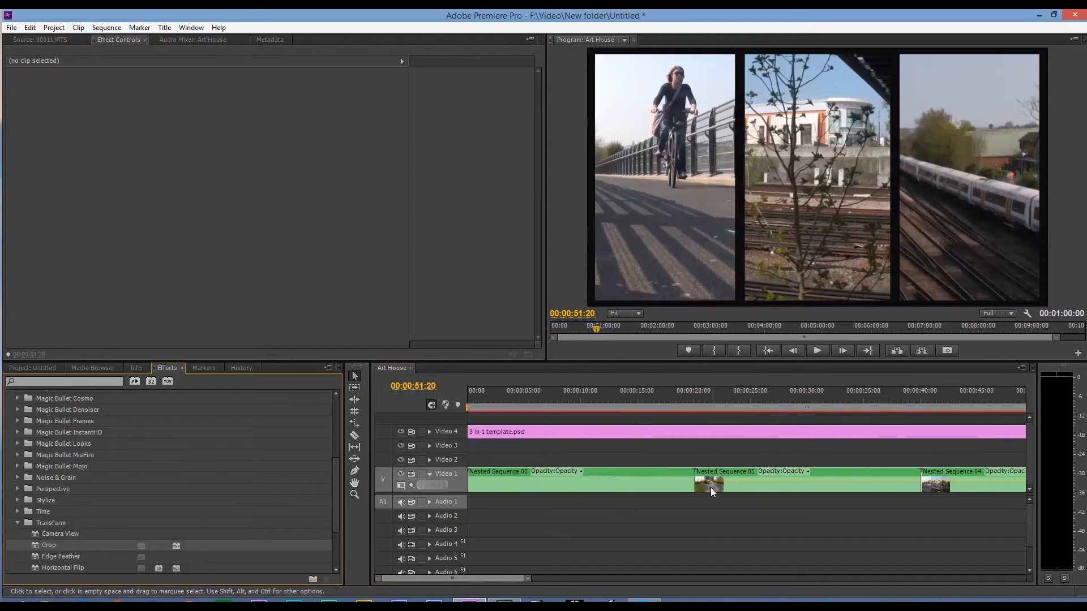
drag(715, 433, 713, 458)
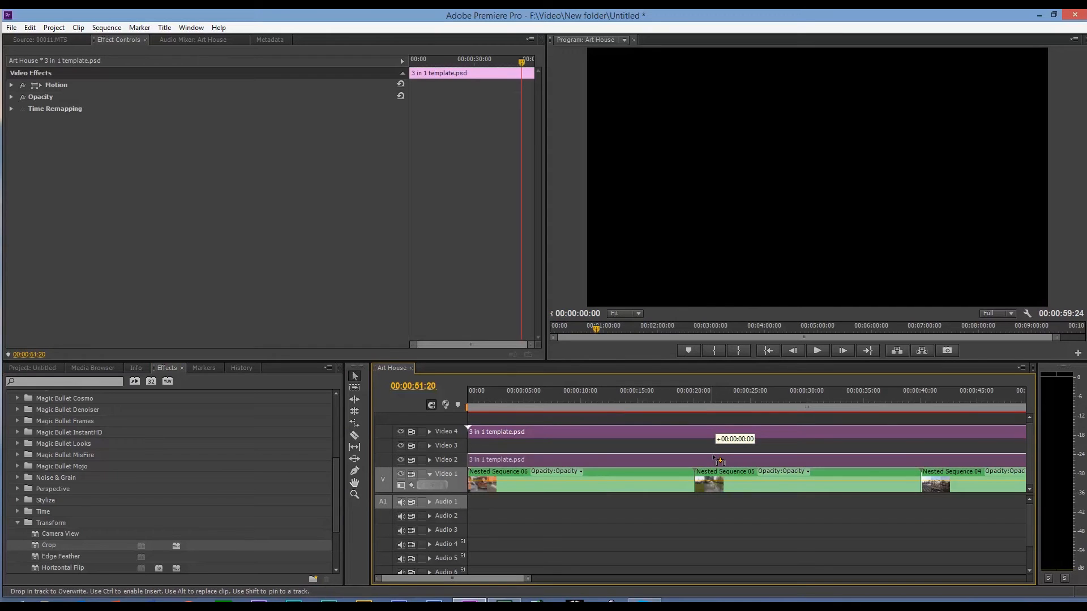
drag(998, 508, 661, 447)
right_click(664, 459)
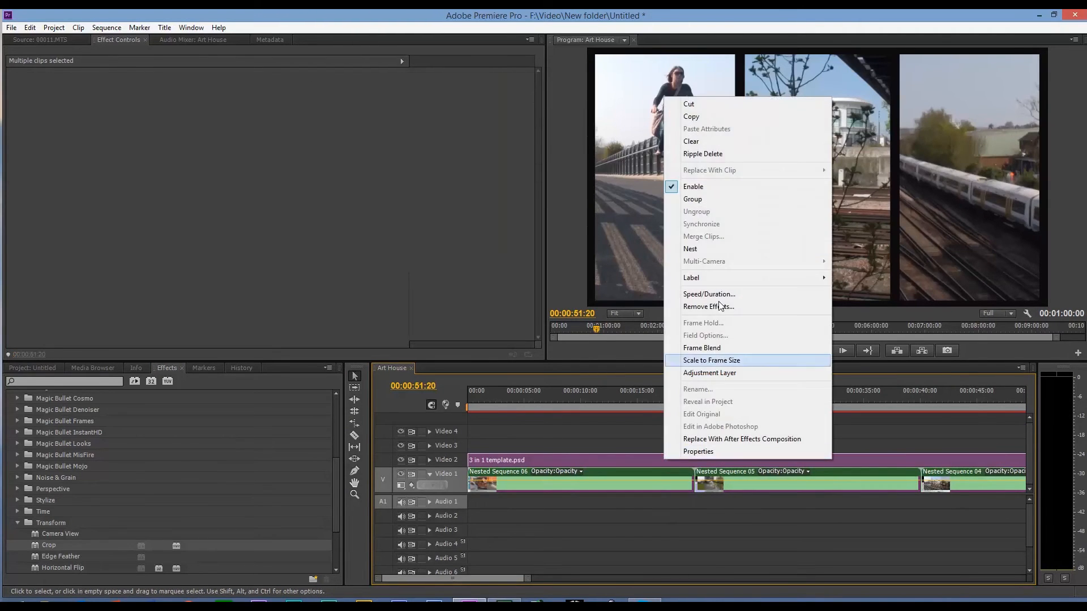
click(724, 250)
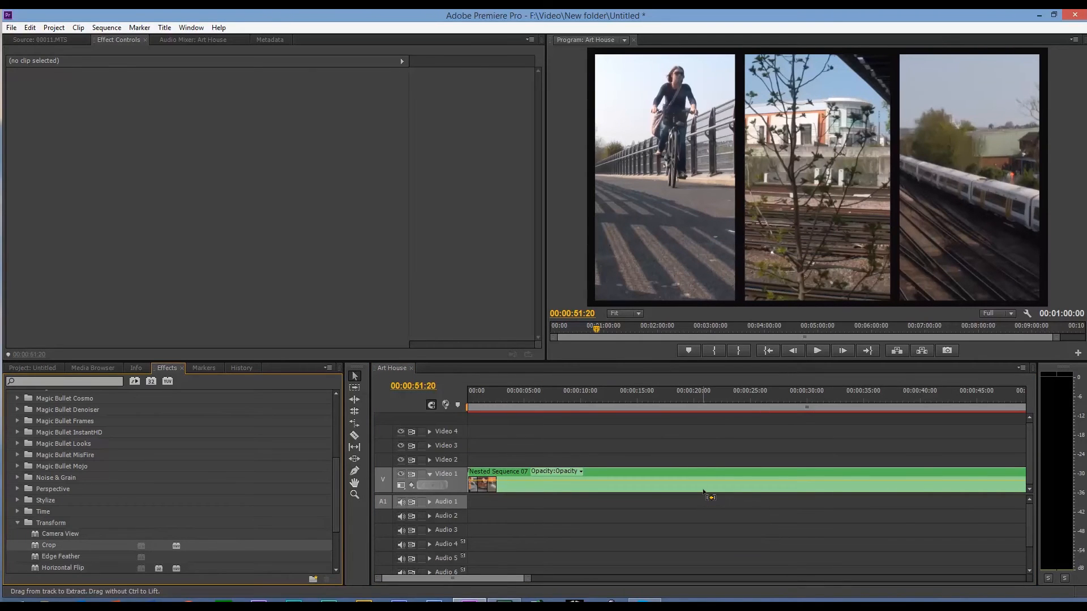
key(ctrl+z)
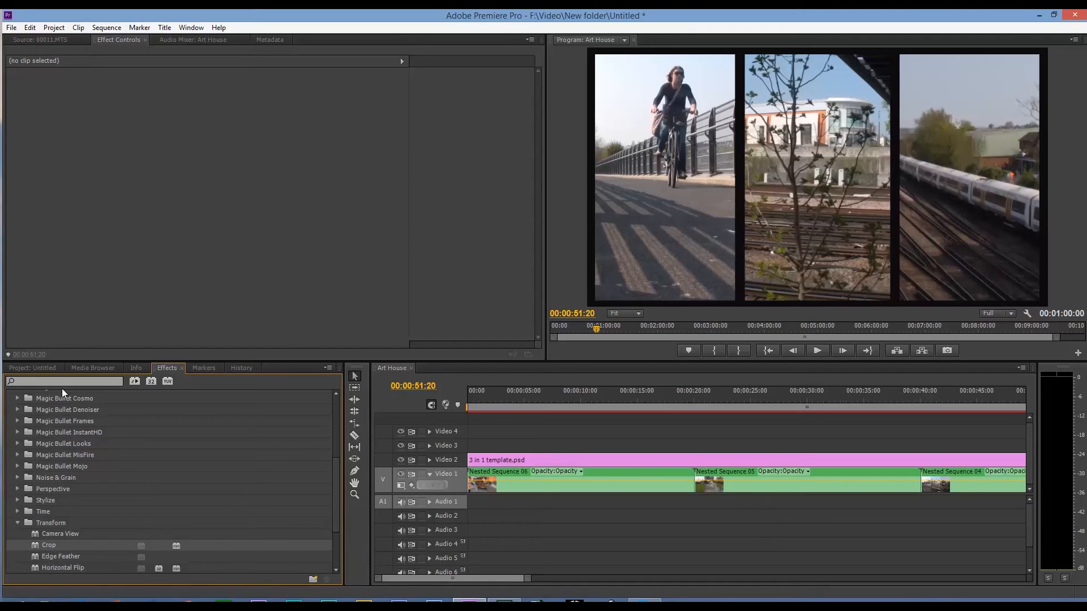
Add the Film Dissolve transition at both cuts between the three nested sequences, accepting repeated frames, and scrub towards the first transition
drag(338, 466, 334, 529)
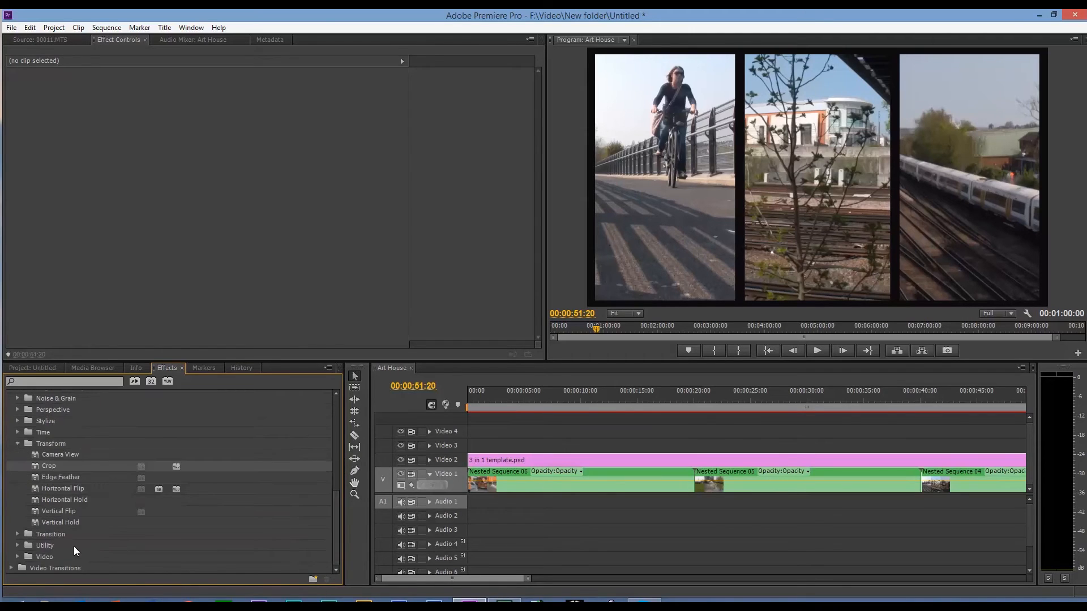
click(11, 569)
scroll(333, 531, down, 4)
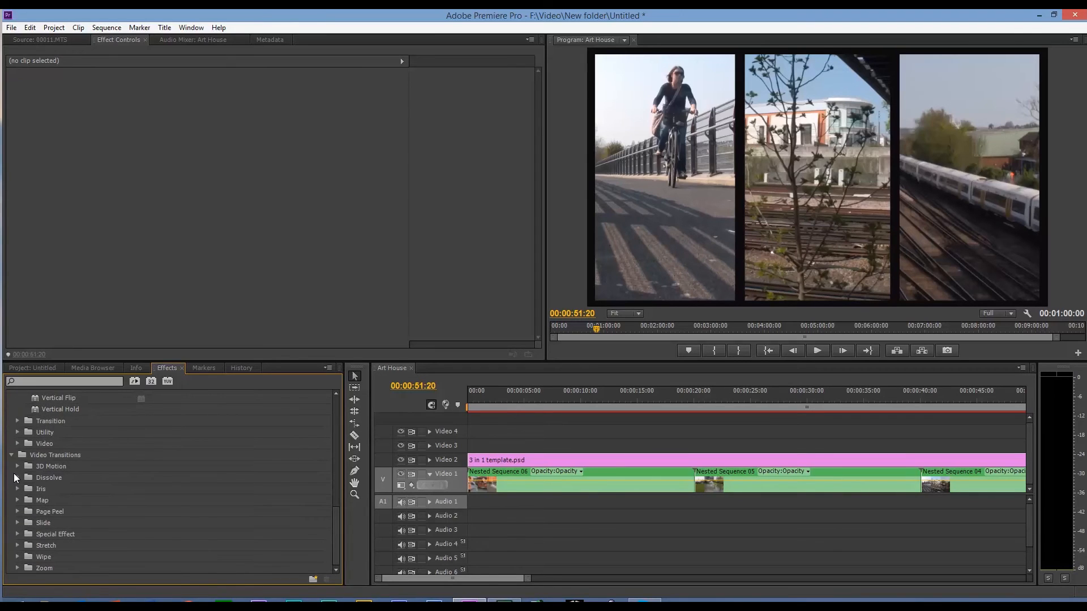
click(17, 478)
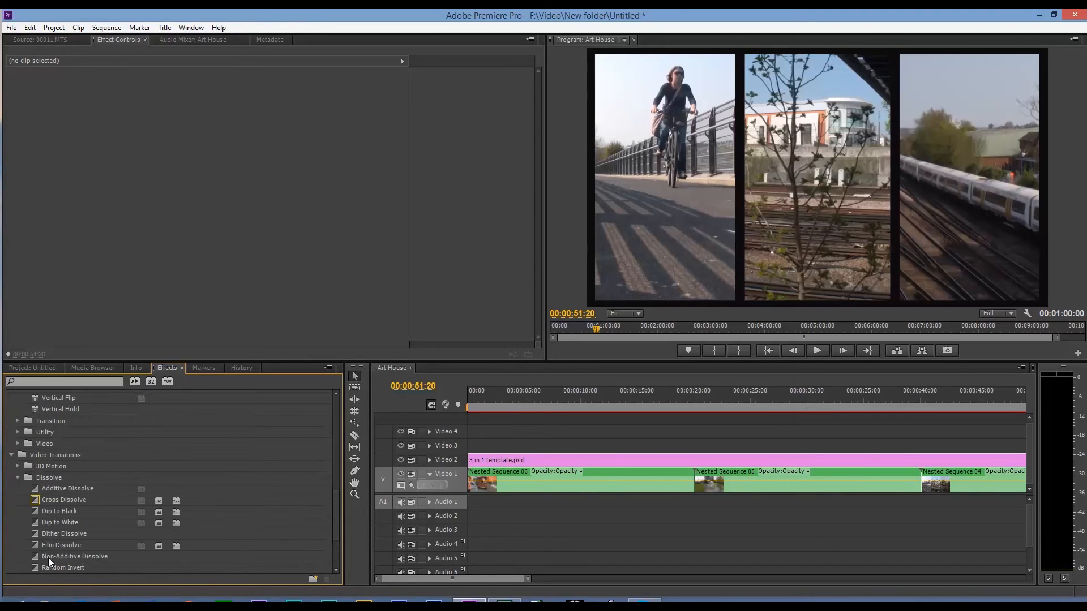
scroll(48, 558, down, 2)
drag(36, 491, 695, 481)
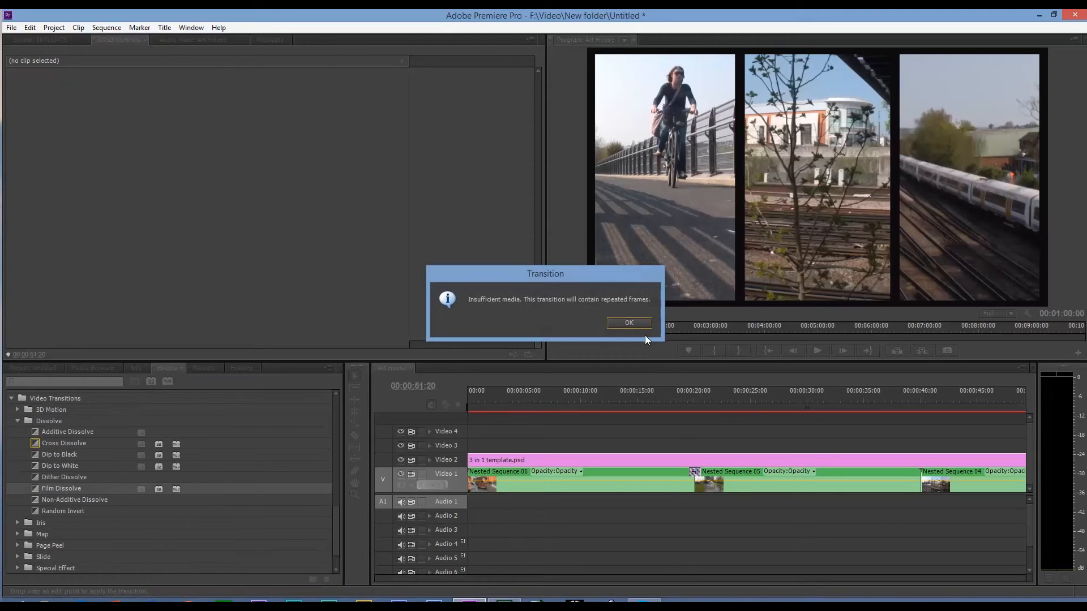
click(637, 324)
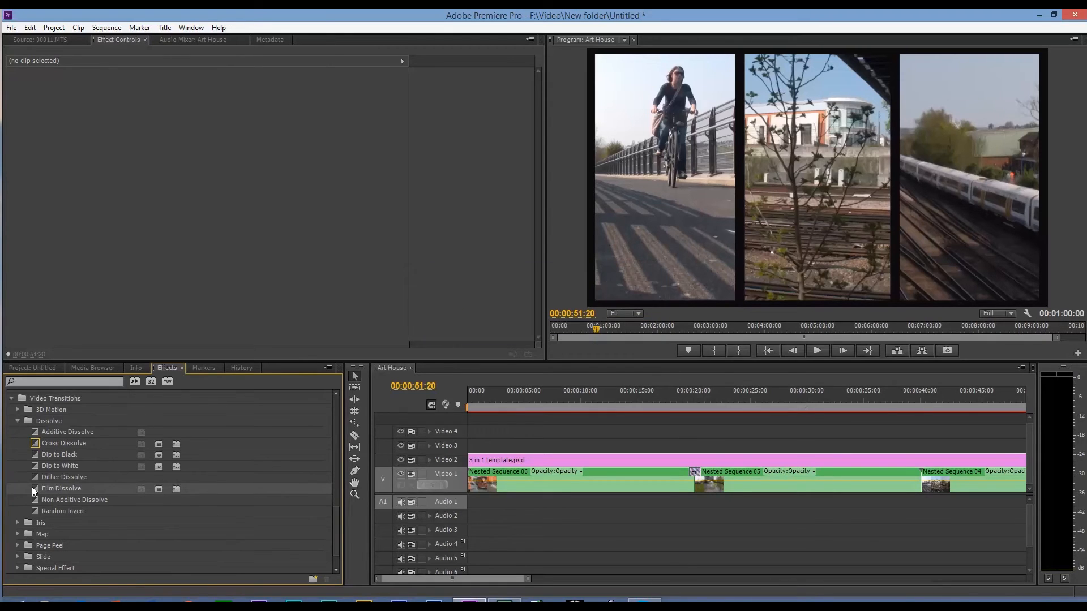
drag(33, 487, 922, 481)
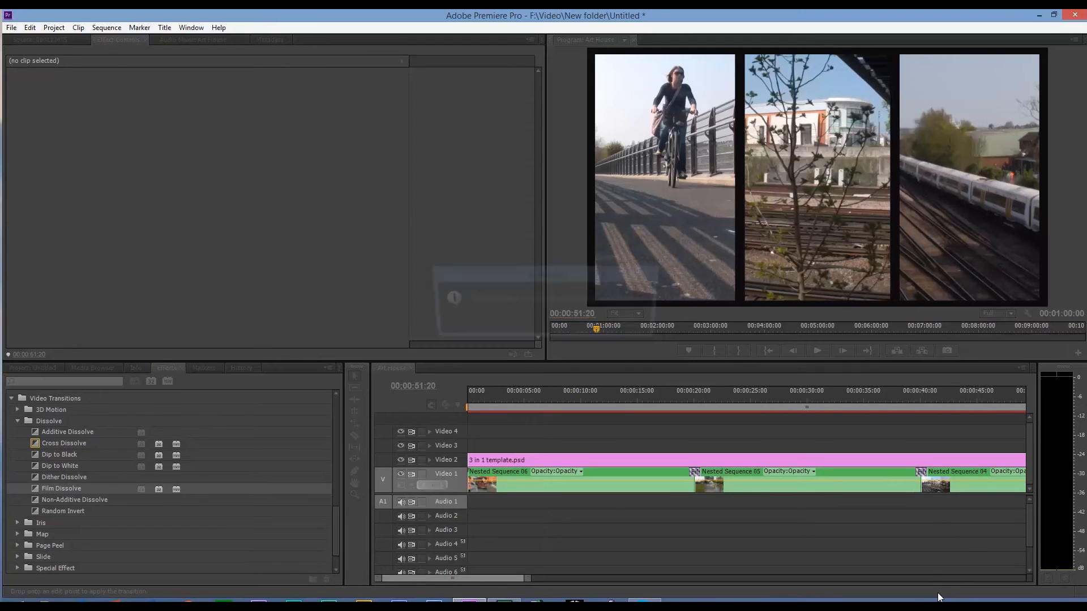
click(629, 324)
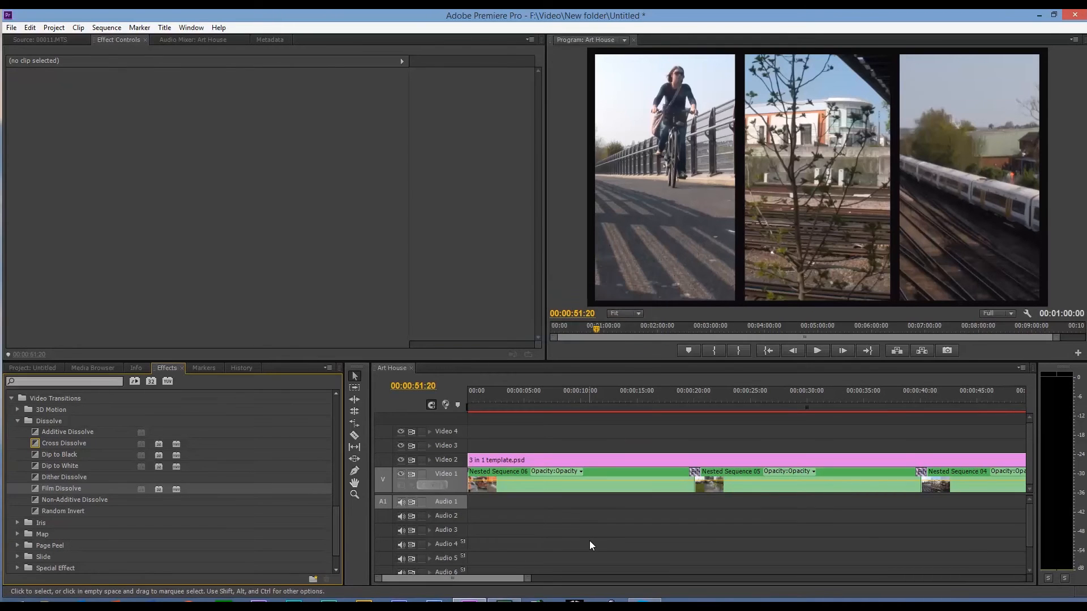
click(664, 401)
drag(661, 398, 684, 414)
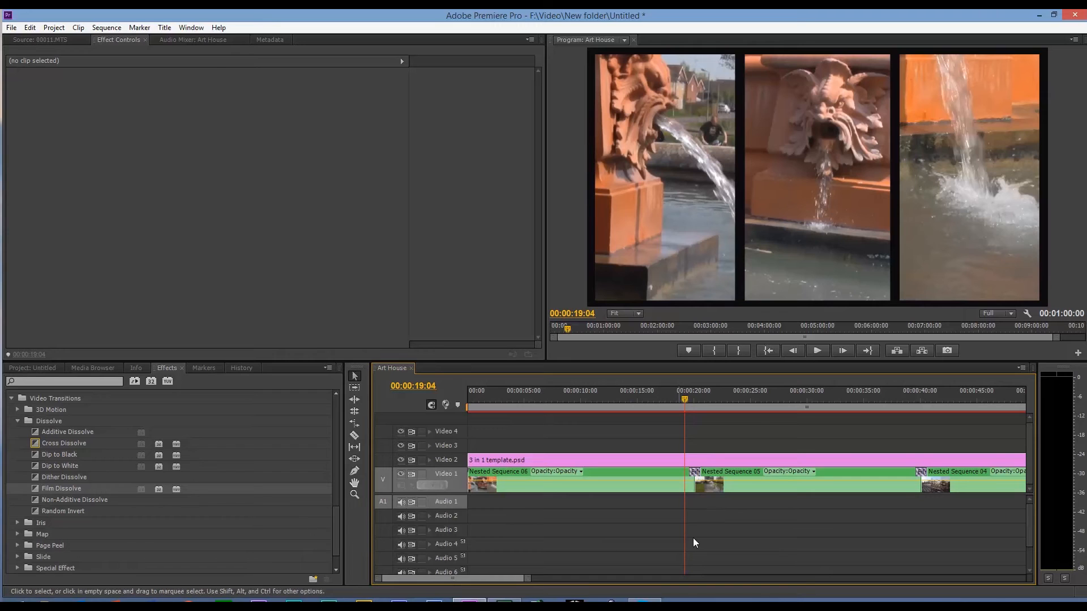
Nest the template overlay together with the three nested sequences and their transitions into one sequence
drag(622, 545, 970, 432)
right_click(644, 454)
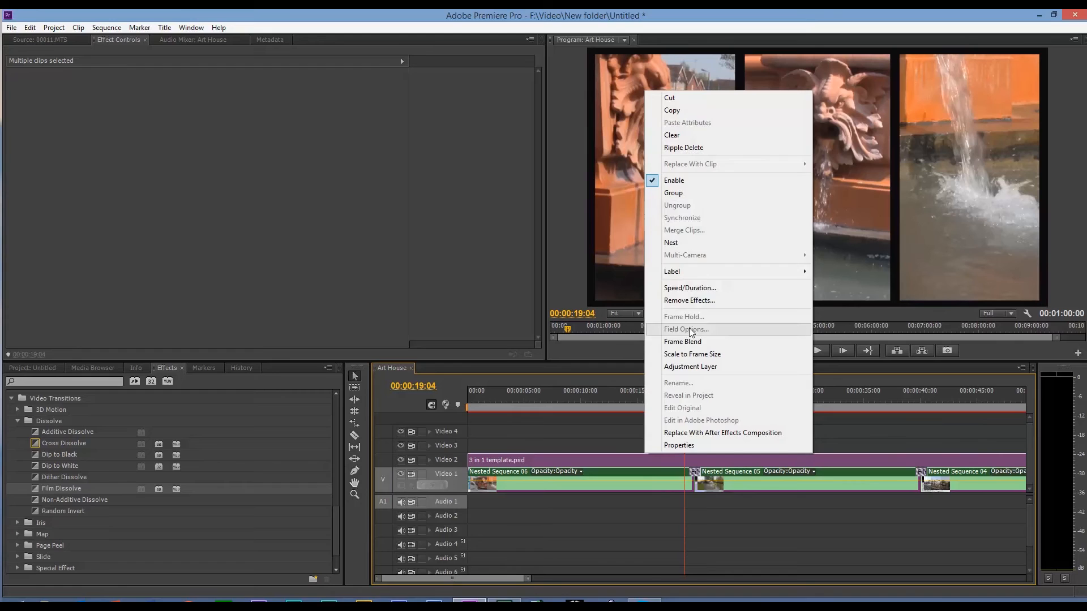
click(702, 243)
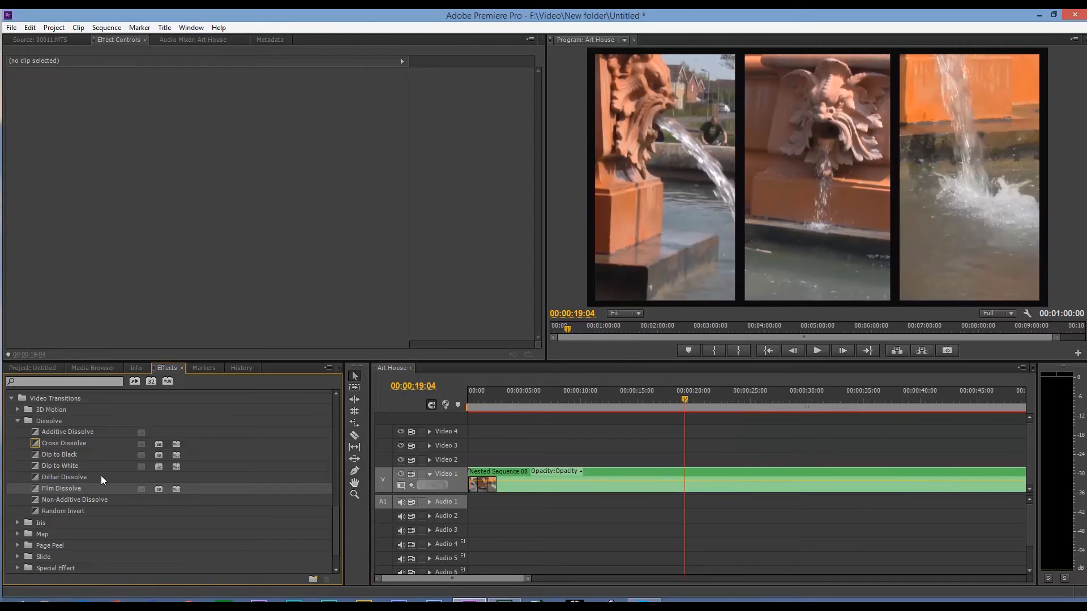
Add the Cross Dissolve transition to both the start and the end of the combined nested sequence
drag(34, 445, 476, 482)
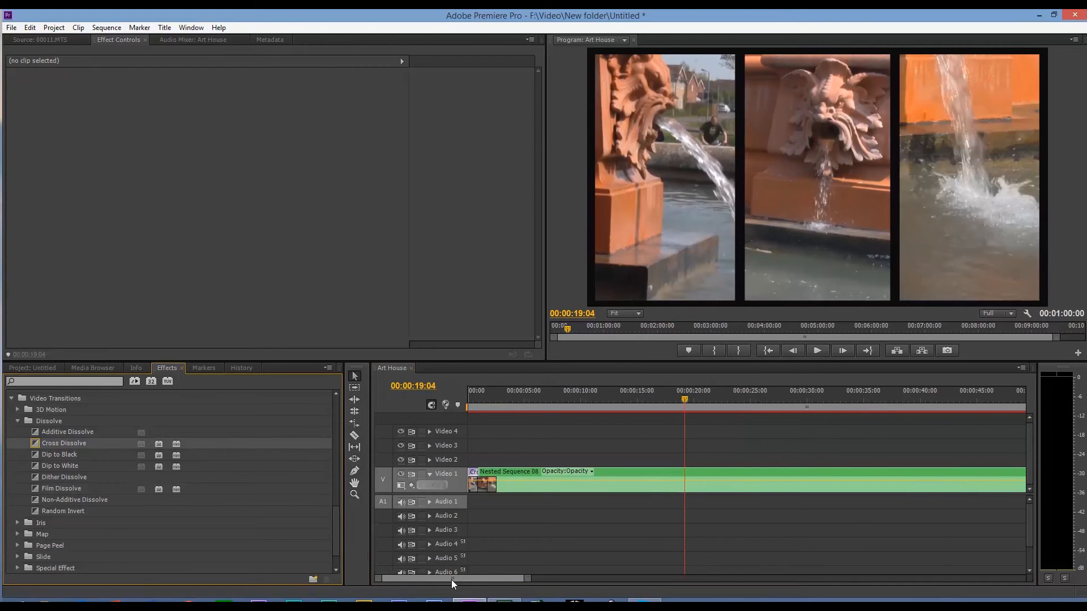
drag(450, 579, 479, 580)
drag(38, 444, 631, 470)
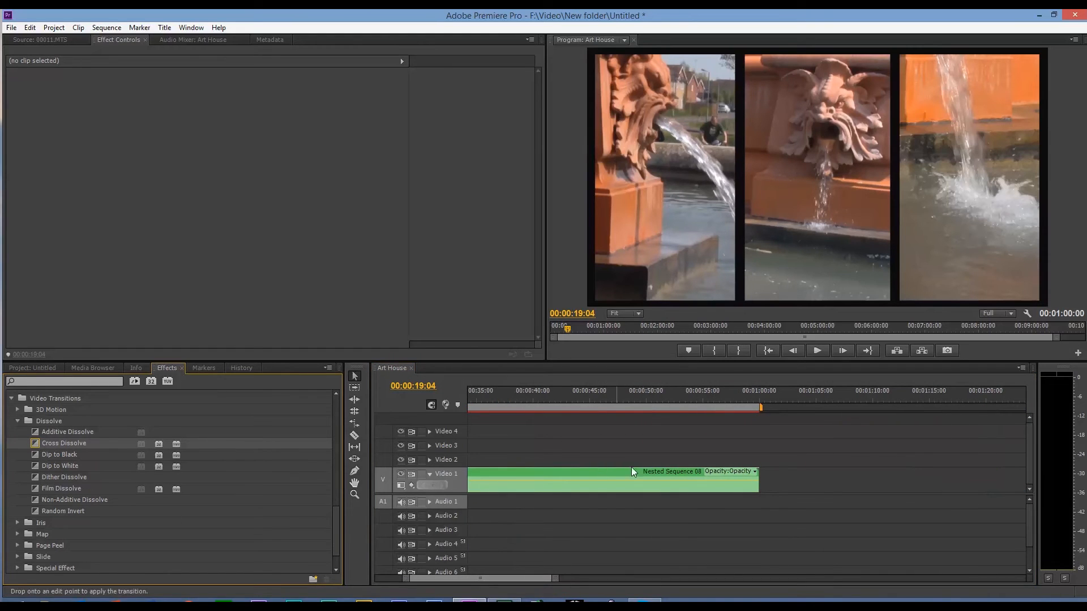
drag(758, 476, 758, 478)
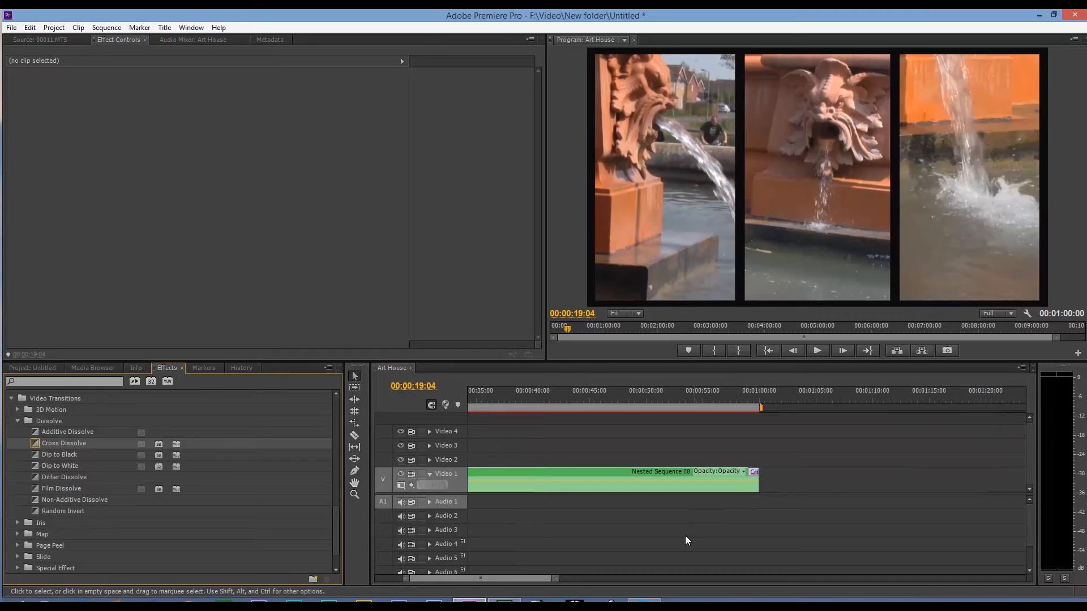
drag(529, 581, 505, 568)
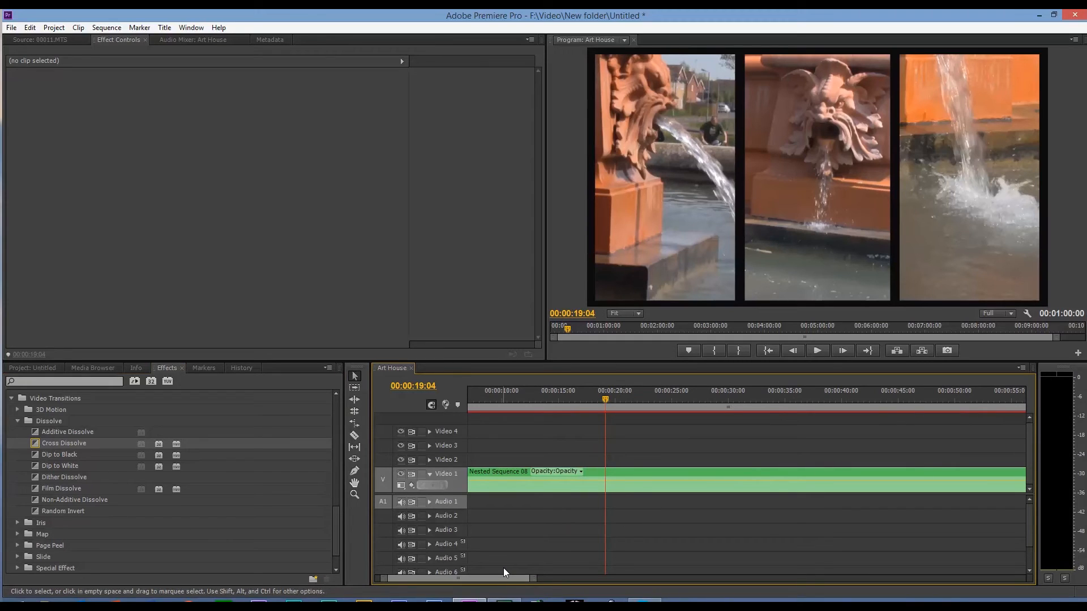
key(minus)
key(minus)
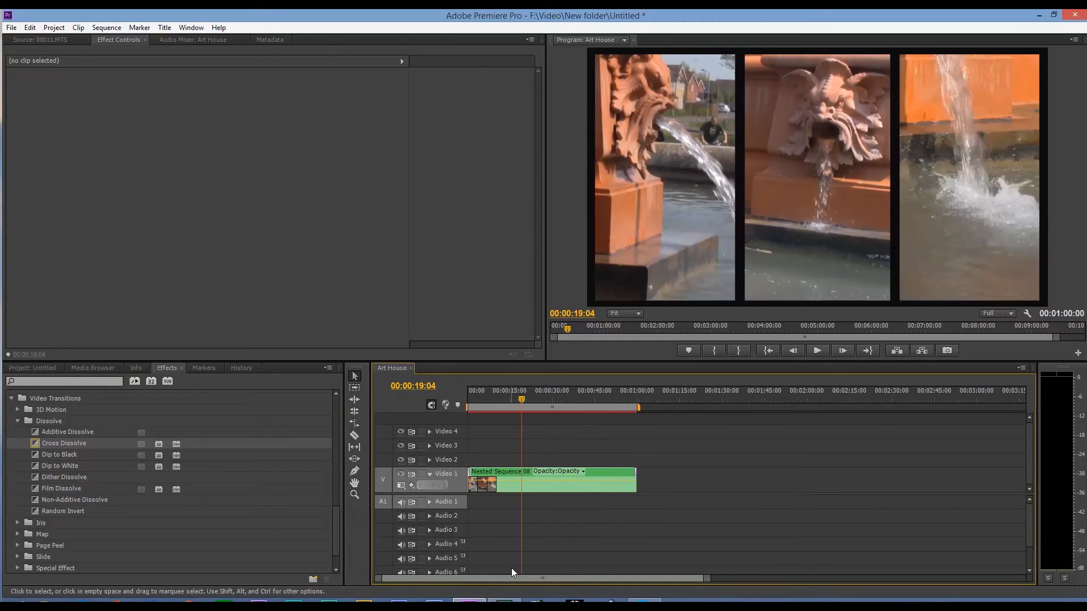
Create an adjustment layer with the default video settings and place it on Video 2, spanning the full length of the nested sequence
key(equal)
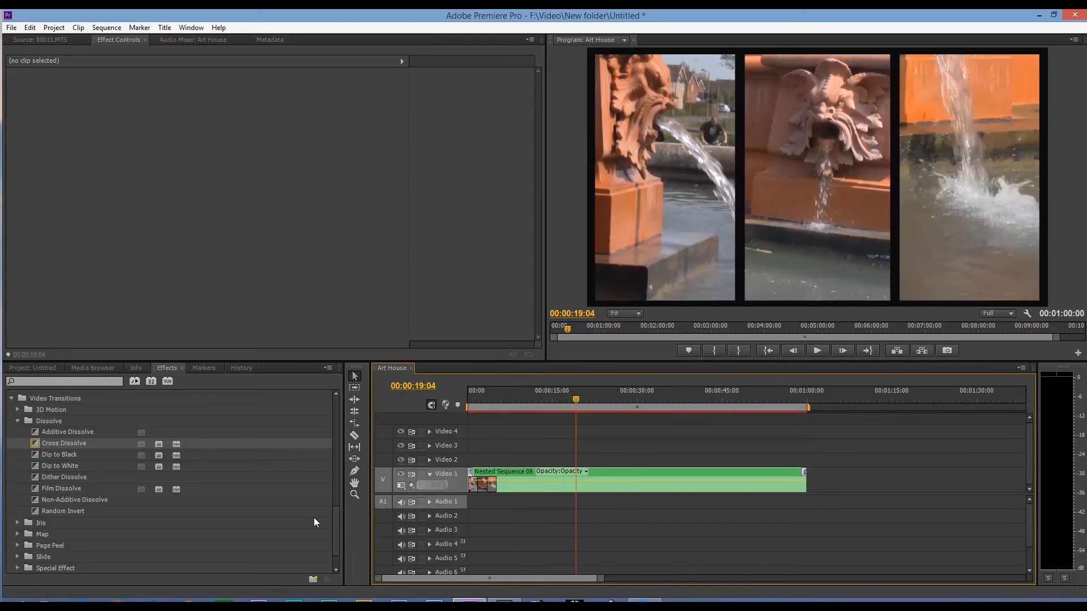
click(26, 368)
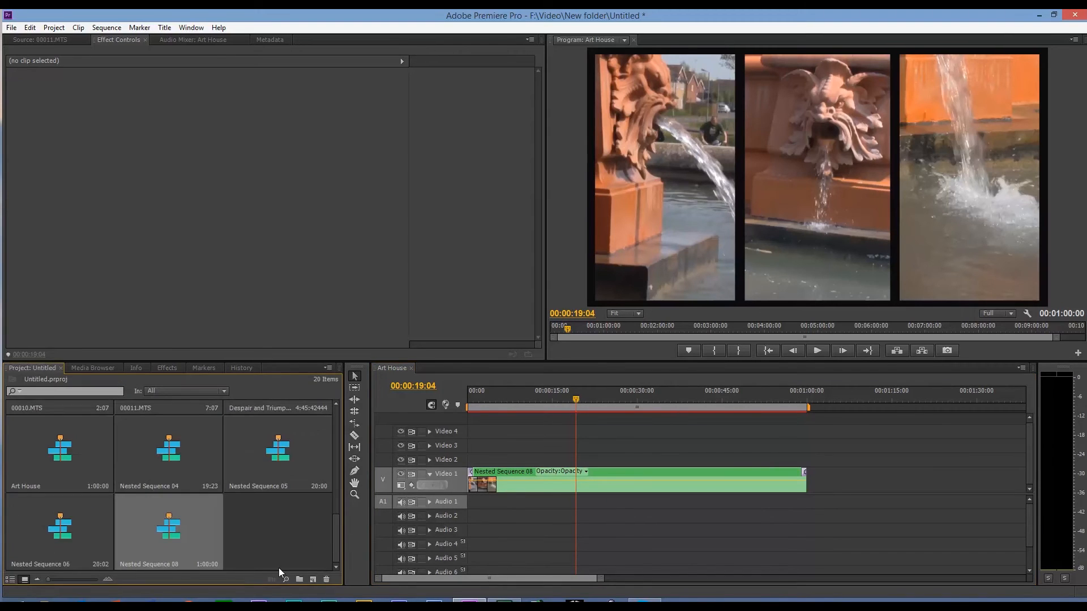
click(314, 580)
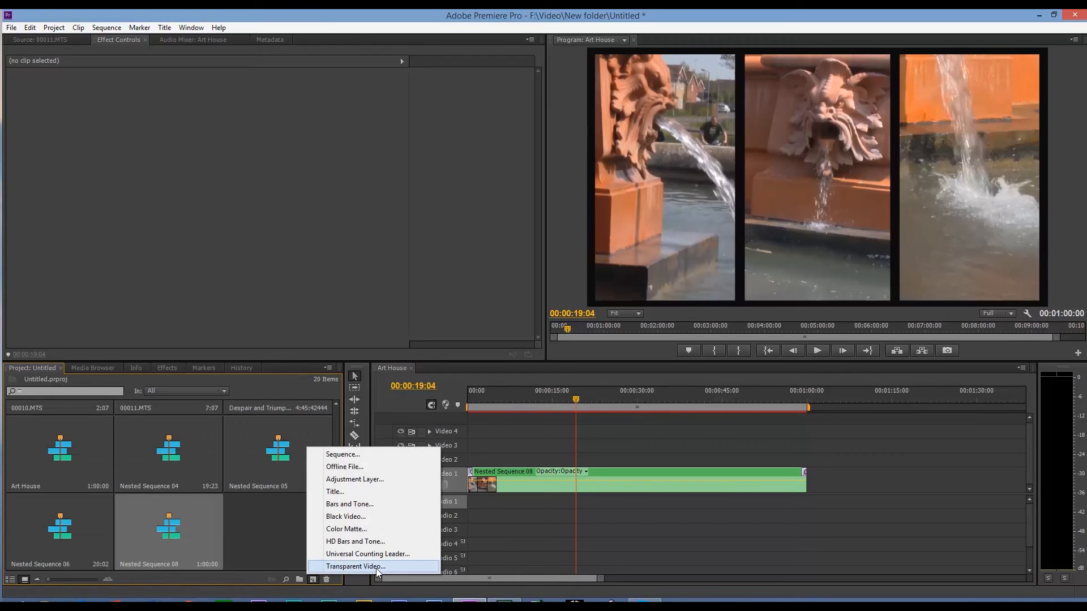
click(356, 479)
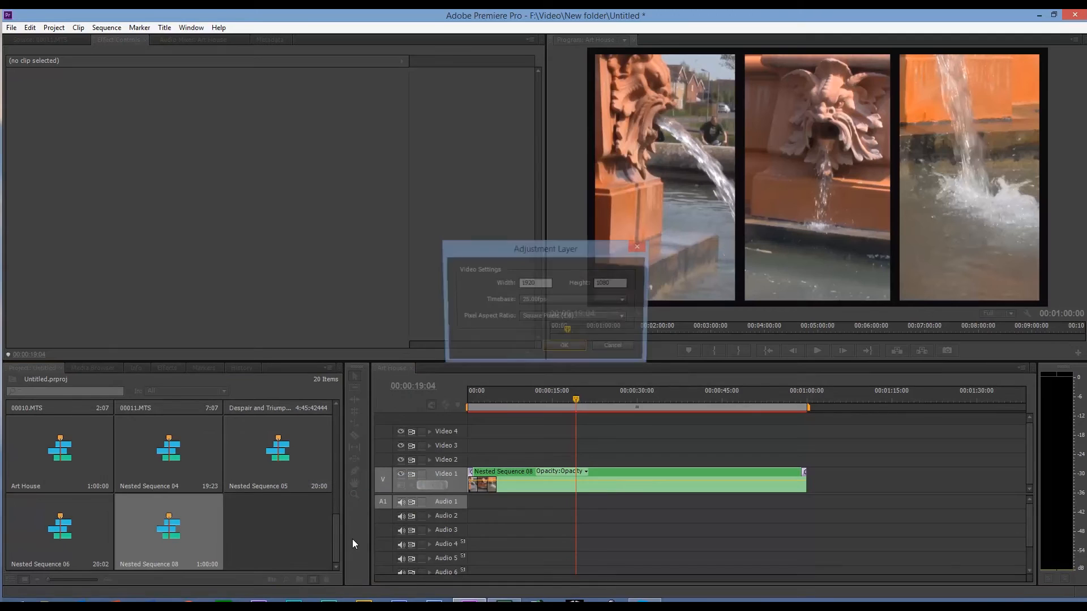
click(565, 348)
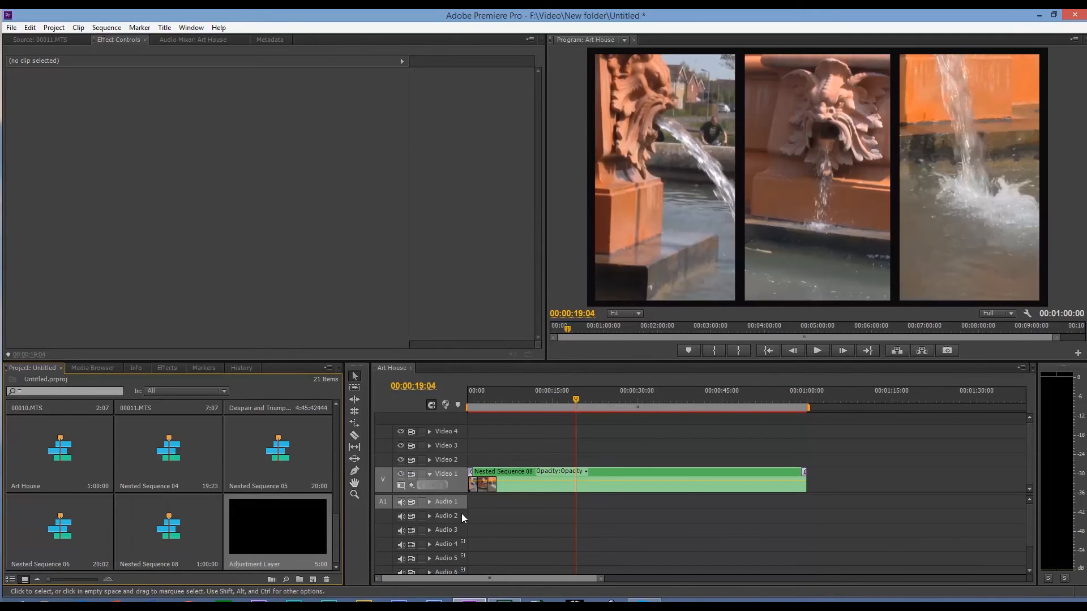
drag(241, 534, 805, 441)
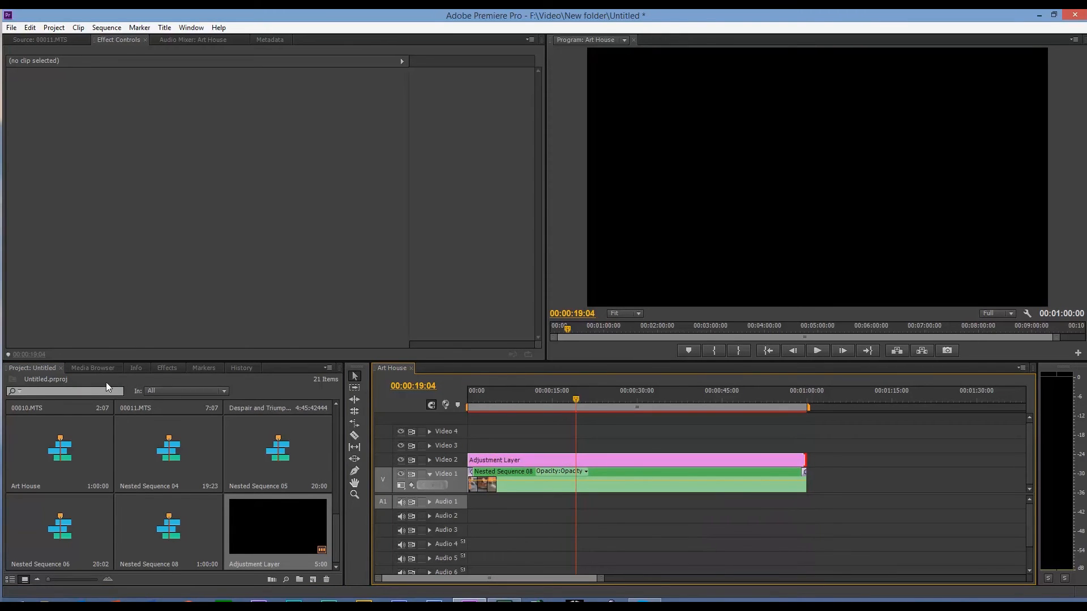
Find the Black & White video effect and apply it to the adjustment layer
click(91, 367)
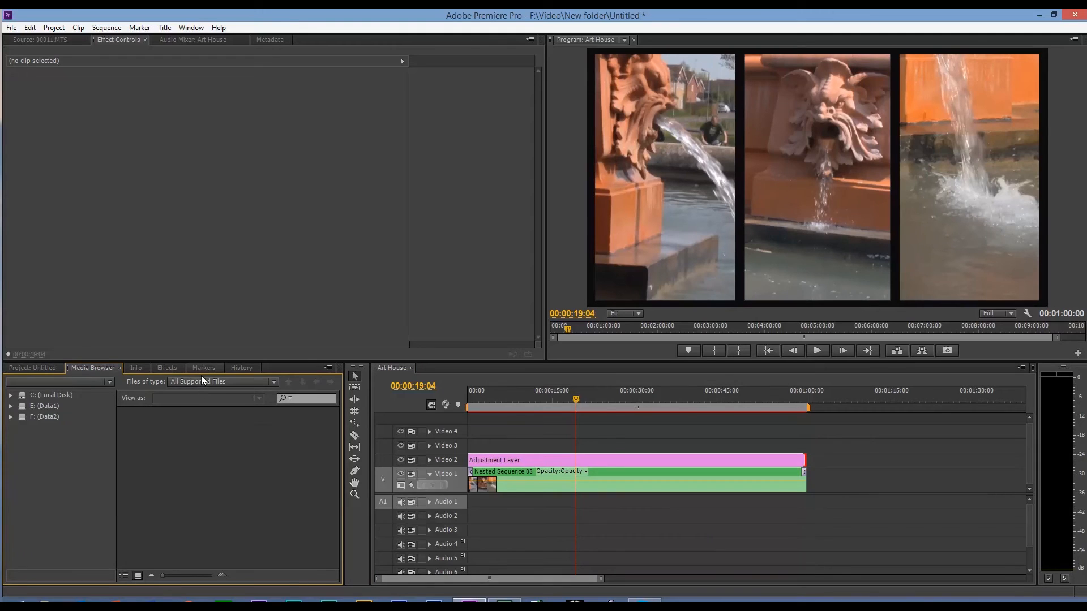
click(179, 369)
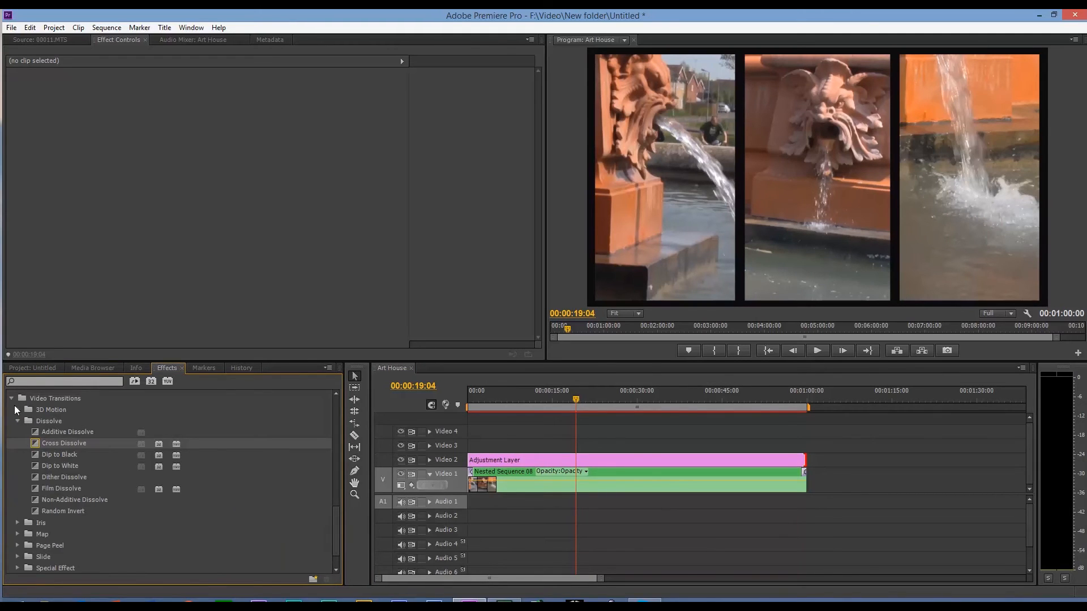
click(38, 385)
text(blas)
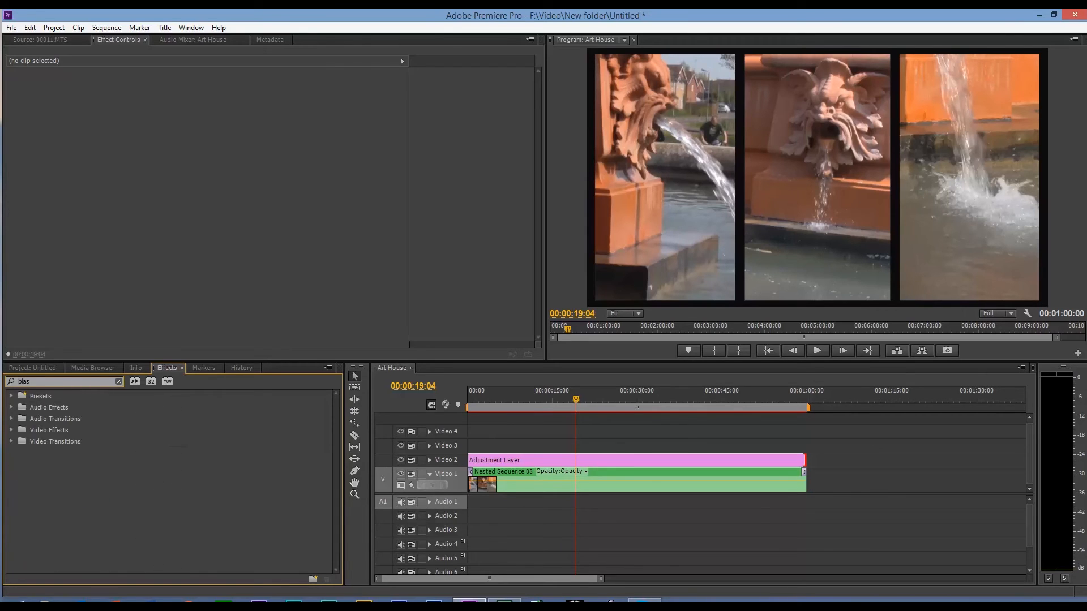
key(BackSpace)
key(BackSpace)
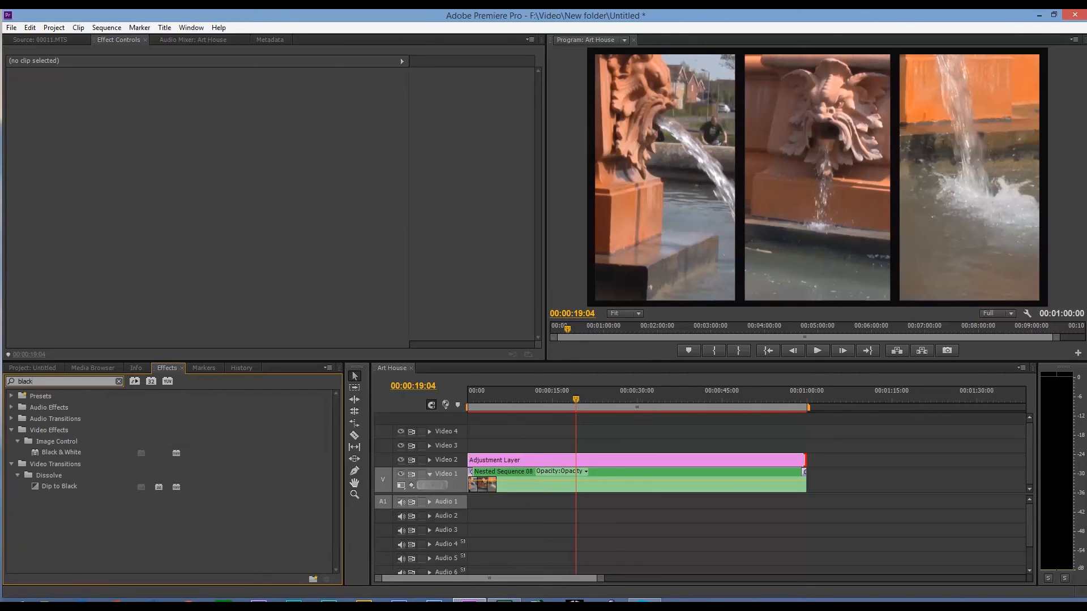
drag(37, 455, 544, 461)
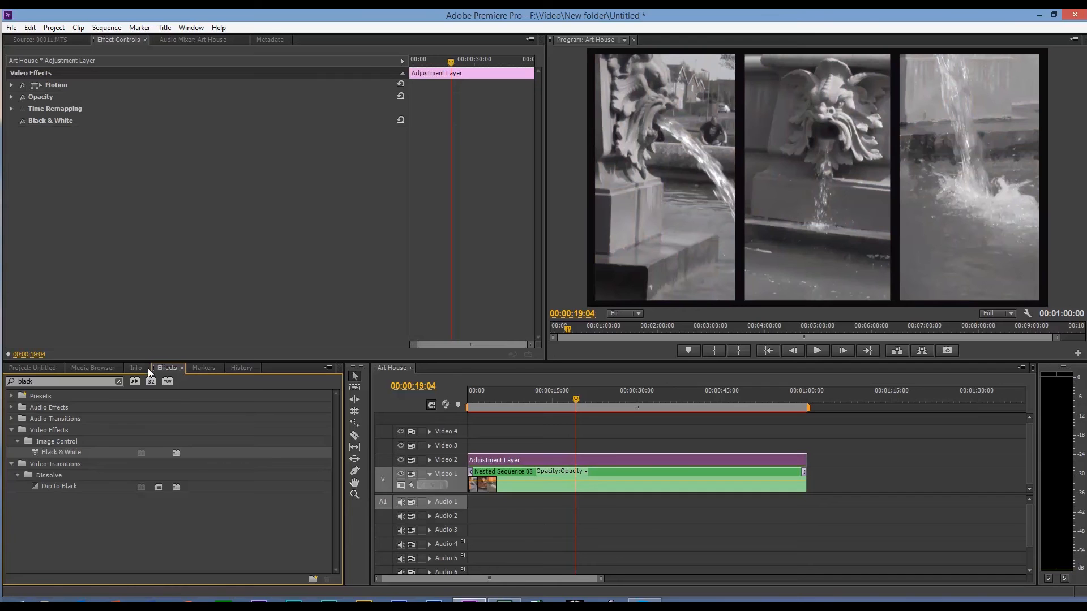
Apply the Levels effect from the Adjust category of video effects to the adjustment layer
click(118, 381)
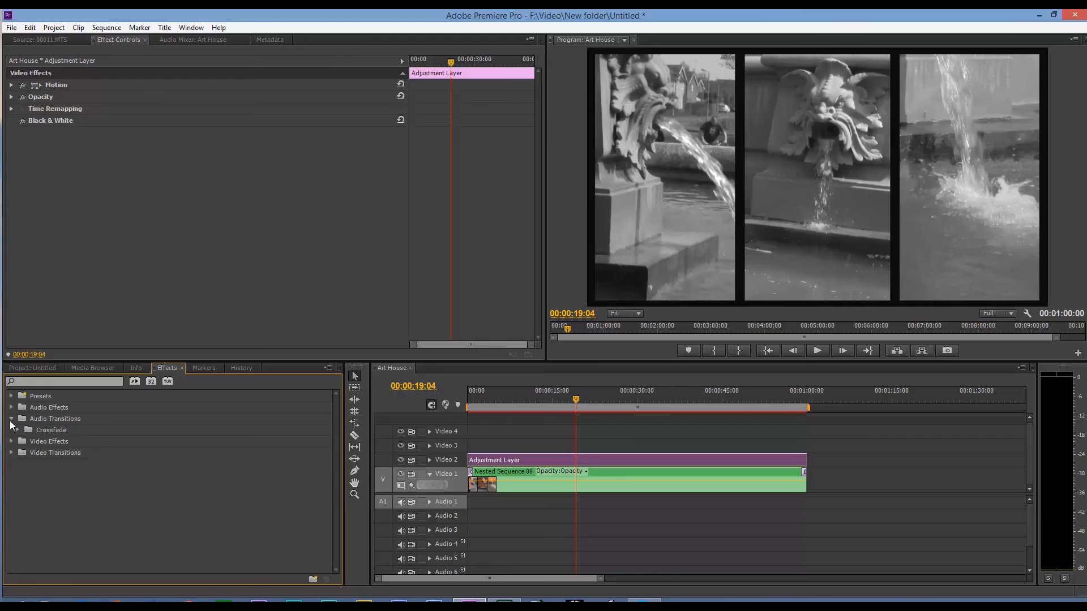
click(11, 419)
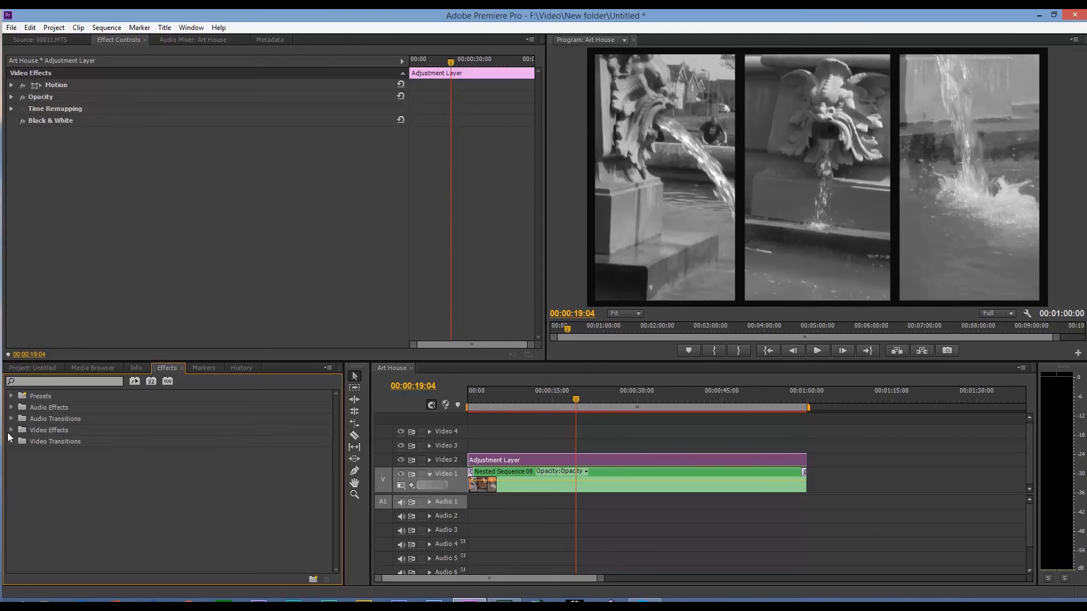
click(11, 430)
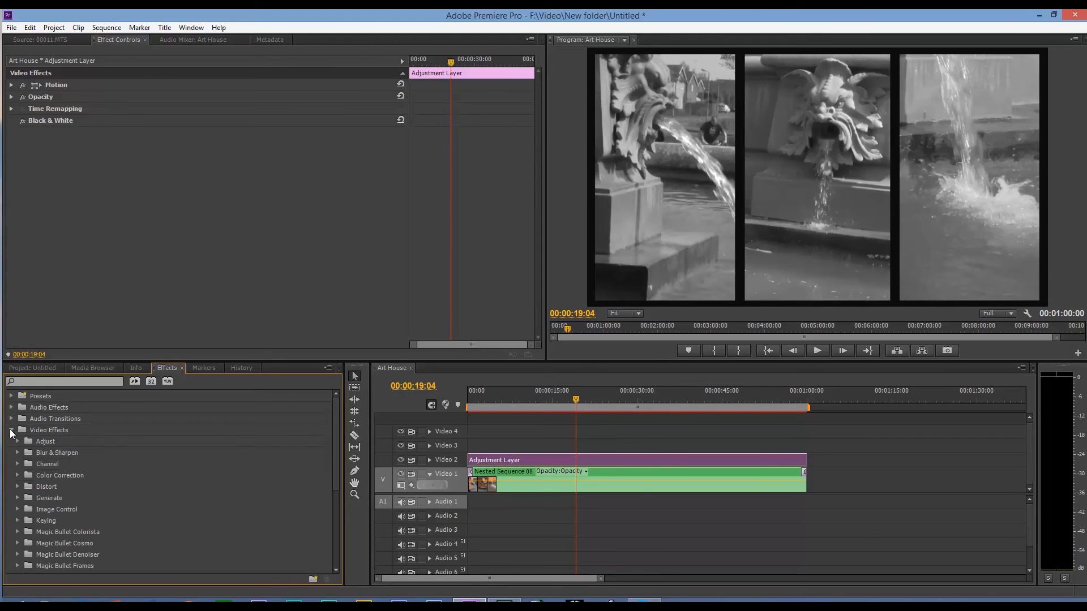
click(17, 442)
drag(37, 509, 633, 468)
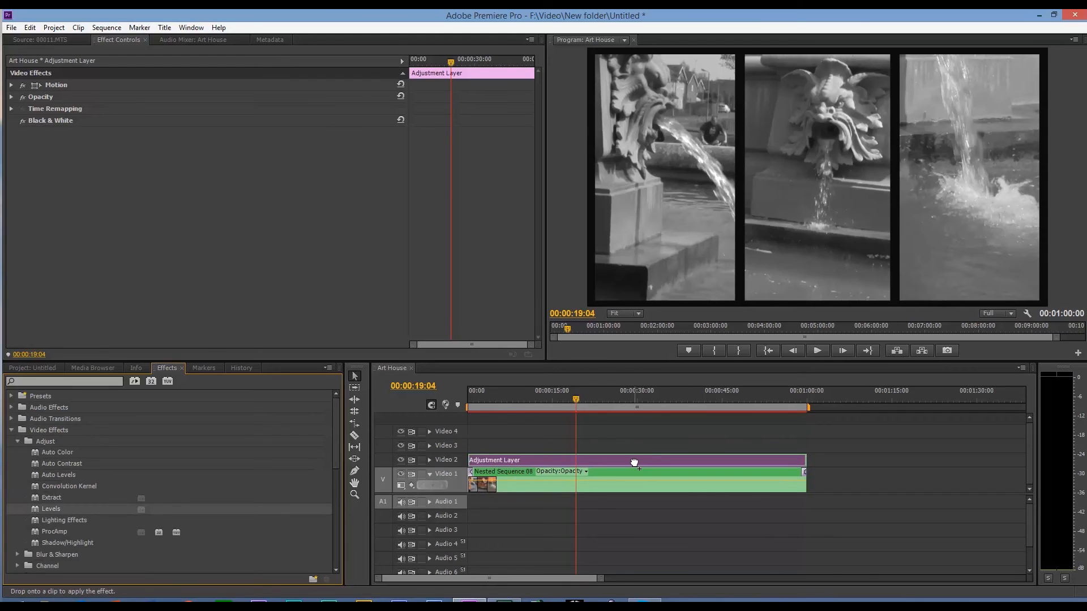
drag(634, 463, 632, 462)
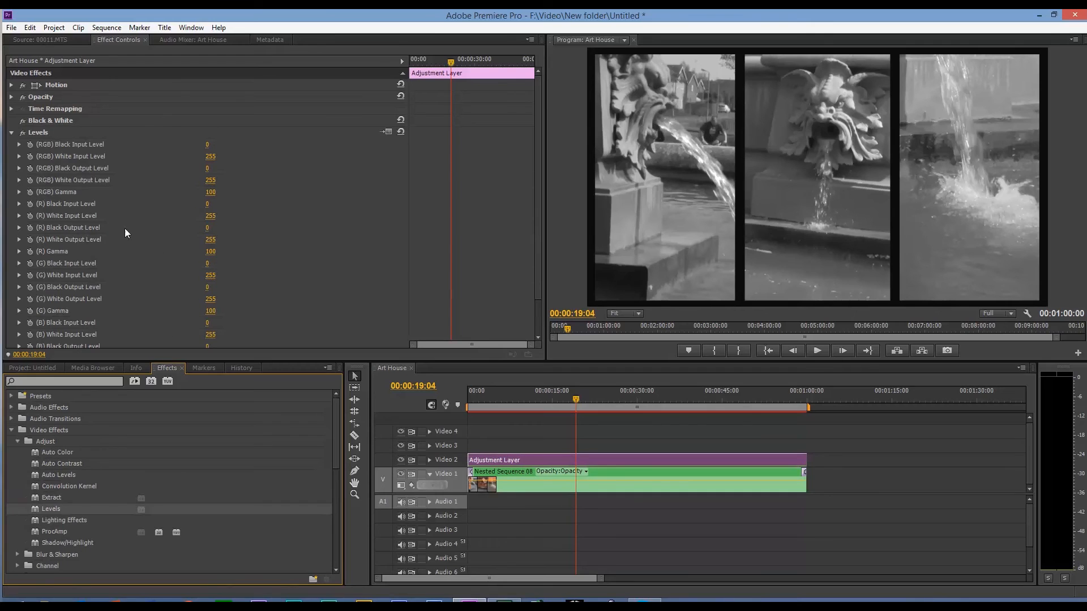
Raise the black input level of the Levels effect to 46 and lower its white input level slightly
click(11, 132)
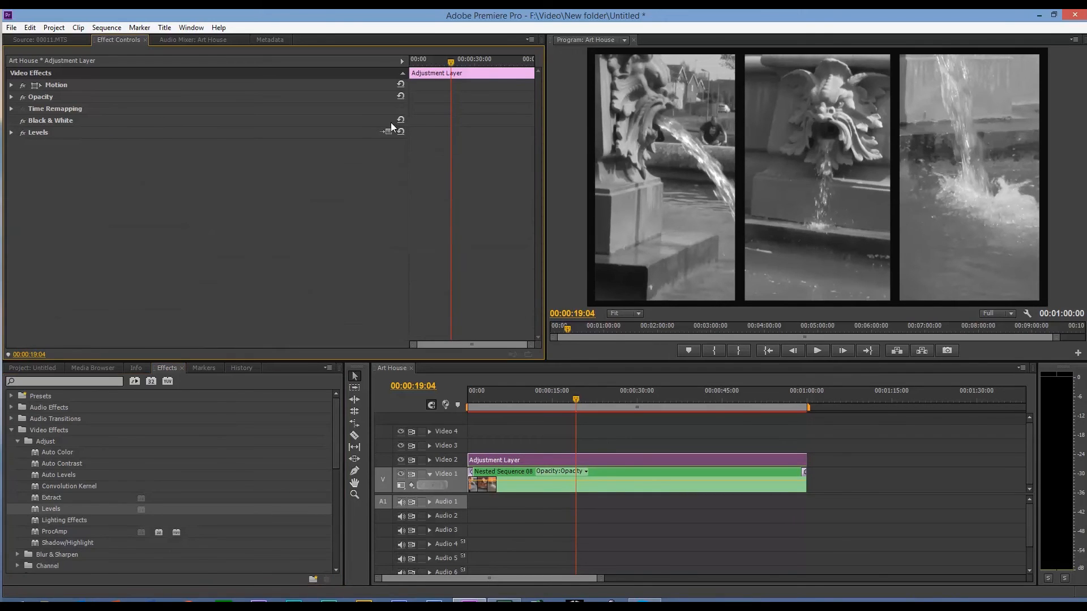
click(387, 131)
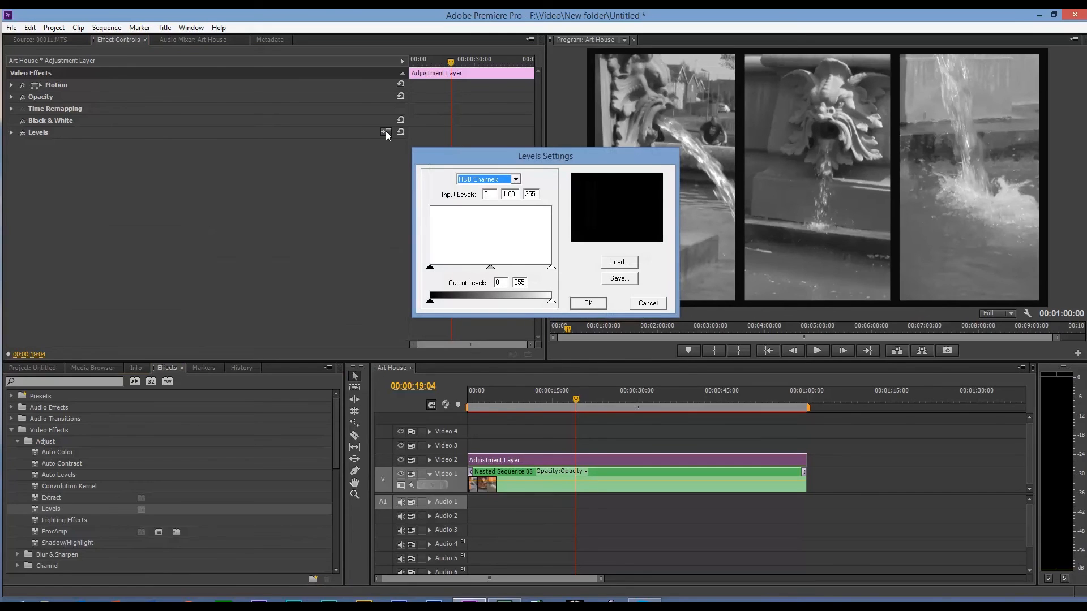
drag(433, 270, 455, 273)
click(592, 304)
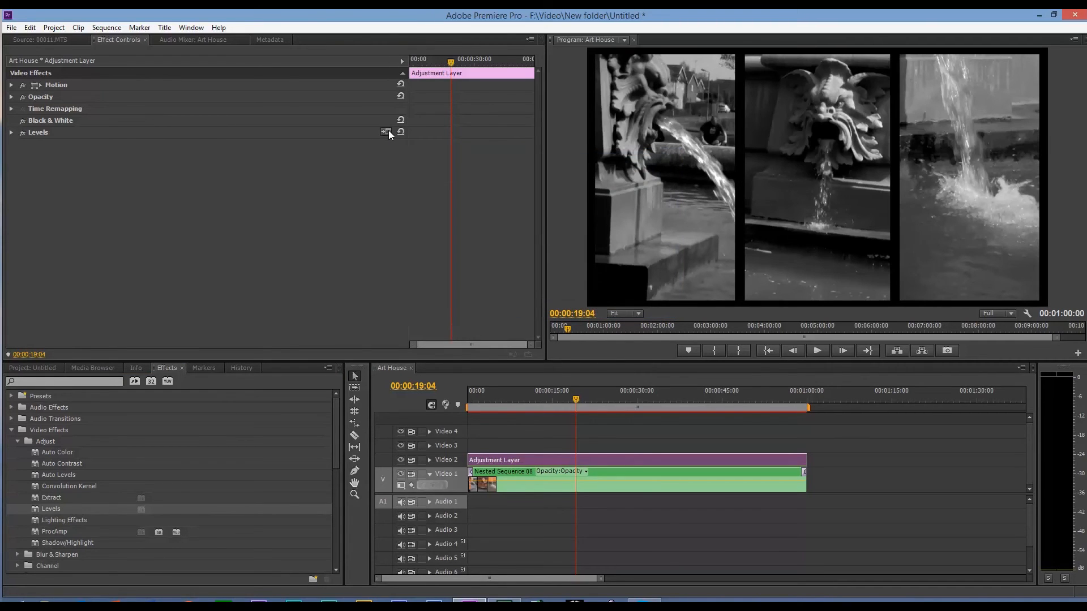
click(386, 132)
drag(551, 269, 536, 274)
click(592, 306)
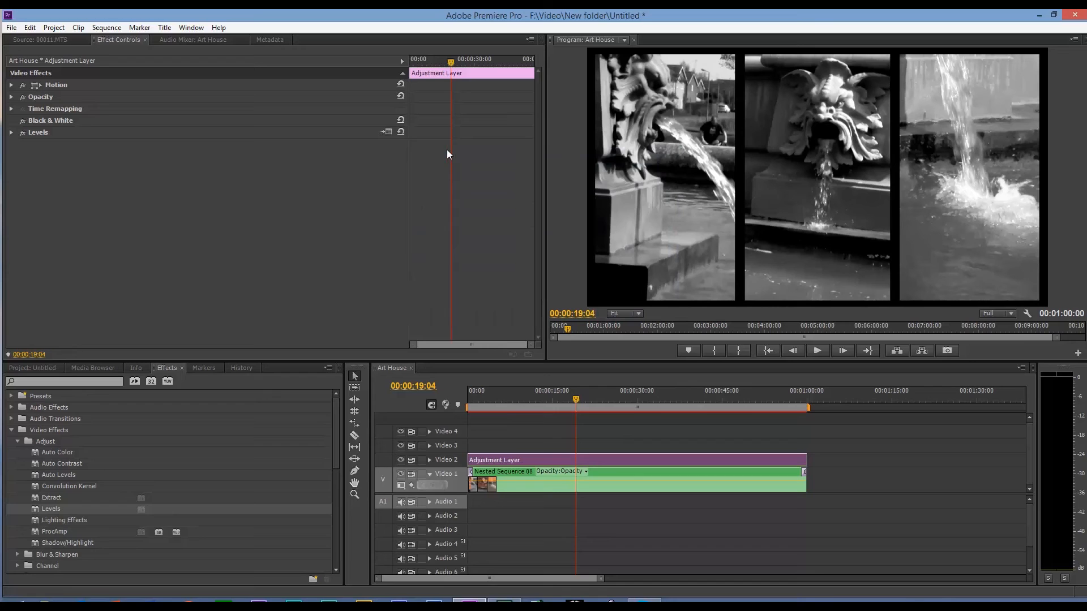
At about 00:00:32:23, refine the Levels effect to a white input level of 177 and a gamma of 0.75
drag(579, 398, 653, 410)
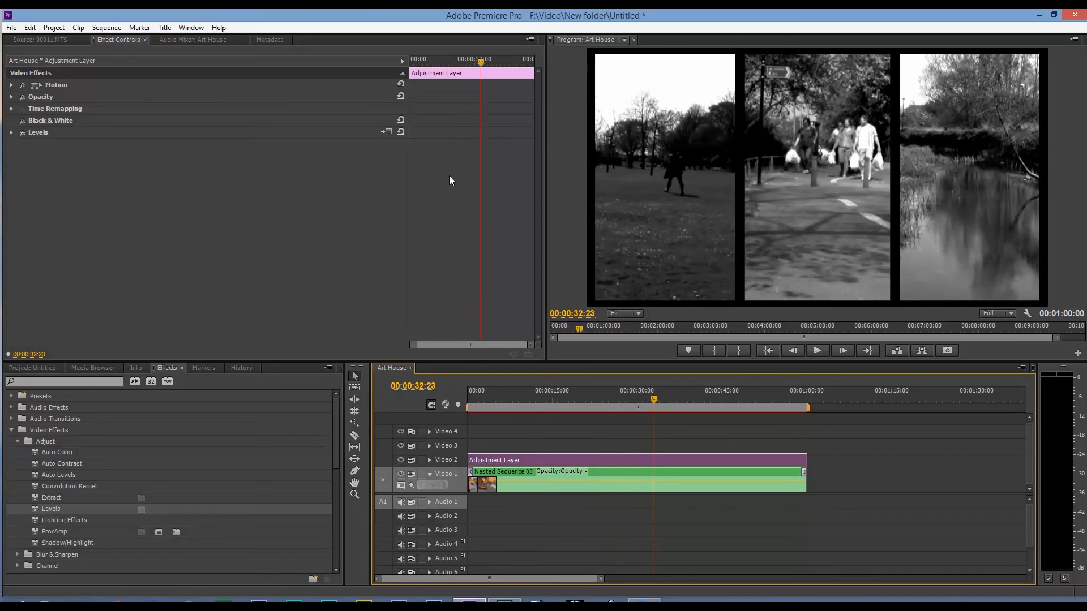
click(386, 131)
drag(532, 272, 486, 269)
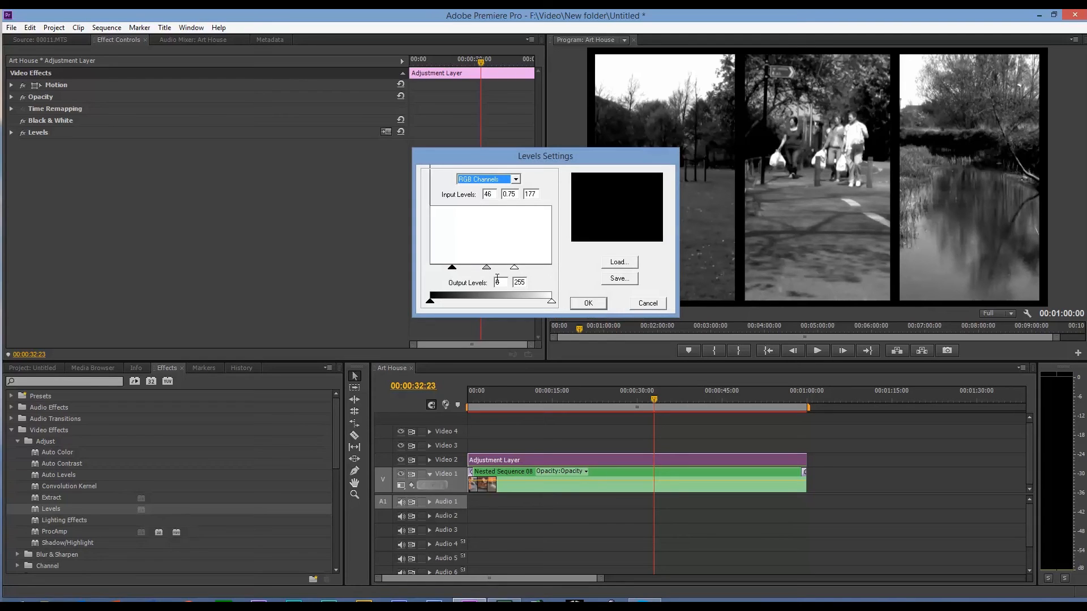
click(590, 303)
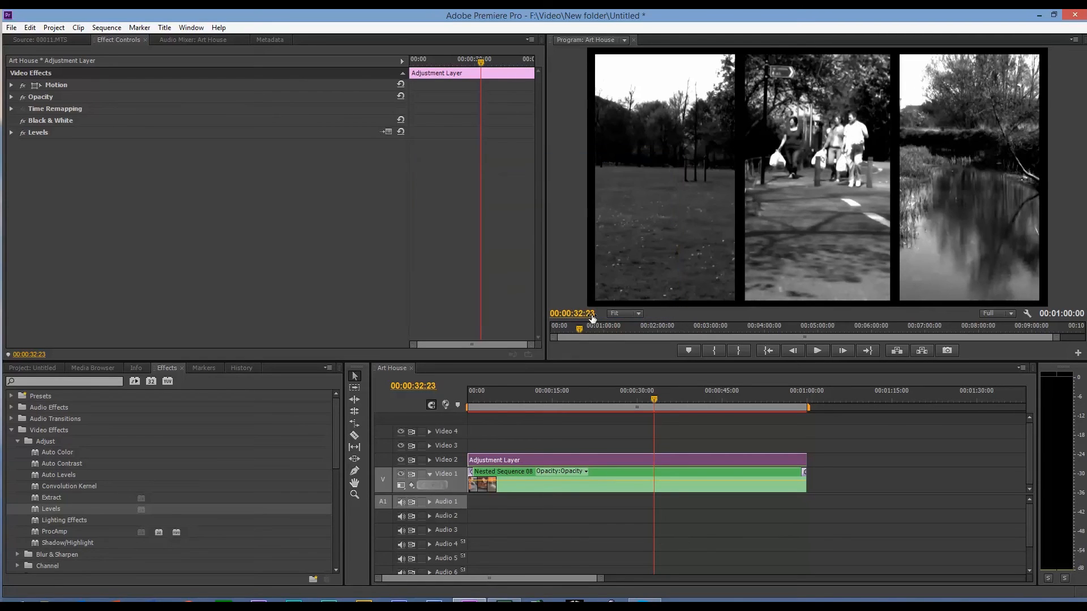
Check the graded look at about 00:00:45:03 in the sequence and save the project
click(666, 399)
drag(673, 406, 726, 401)
click(330, 276)
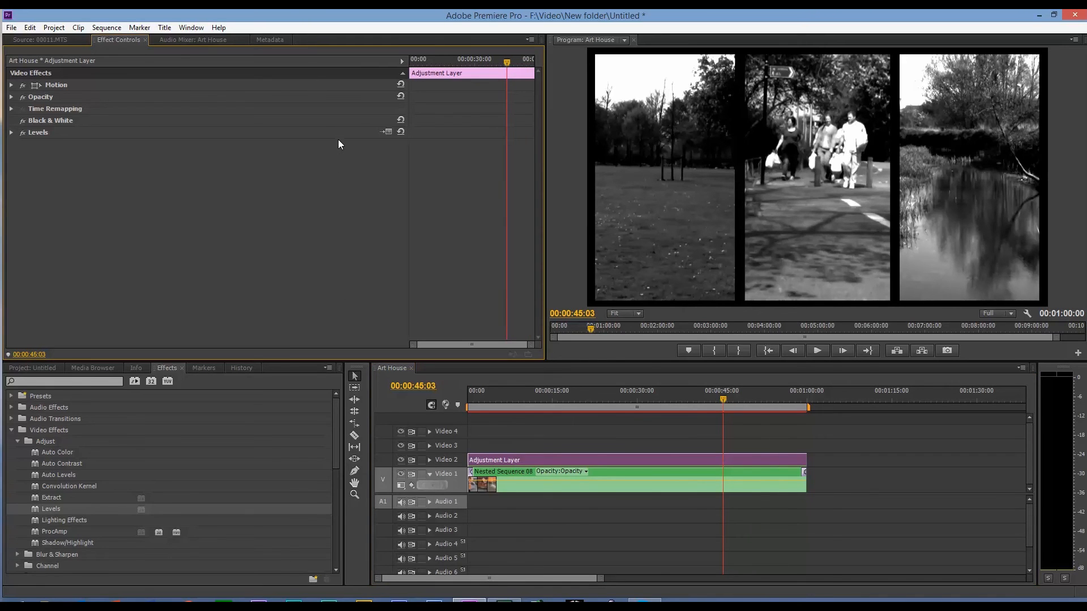
key(ctrl+s)
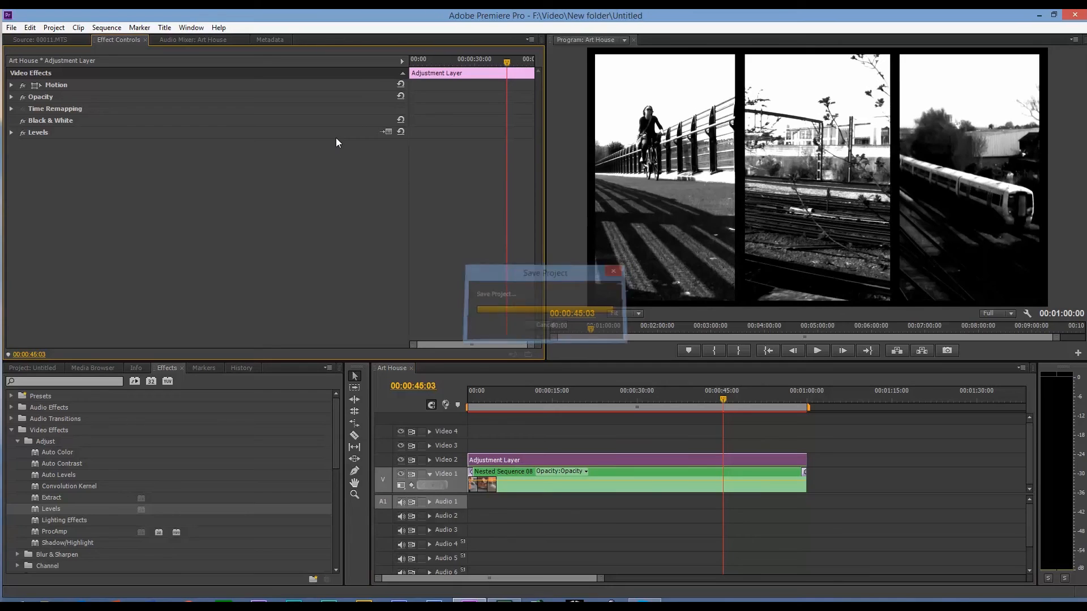
Find the Noise effect in the Noise & Grain category and apply it to the adjustment layer
click(90, 382)
text(noi)
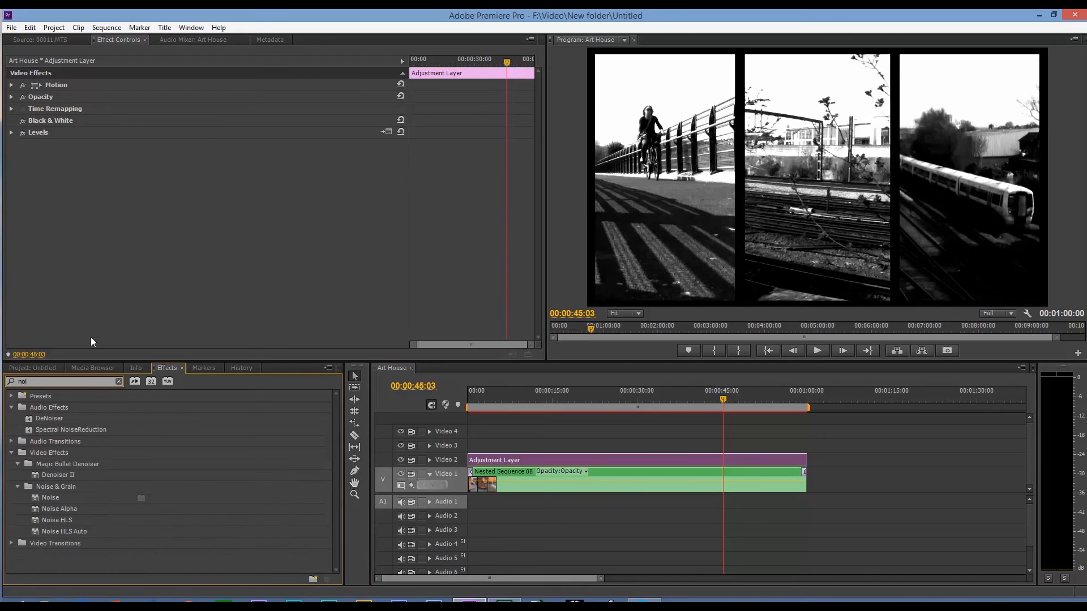
drag(34, 499, 477, 460)
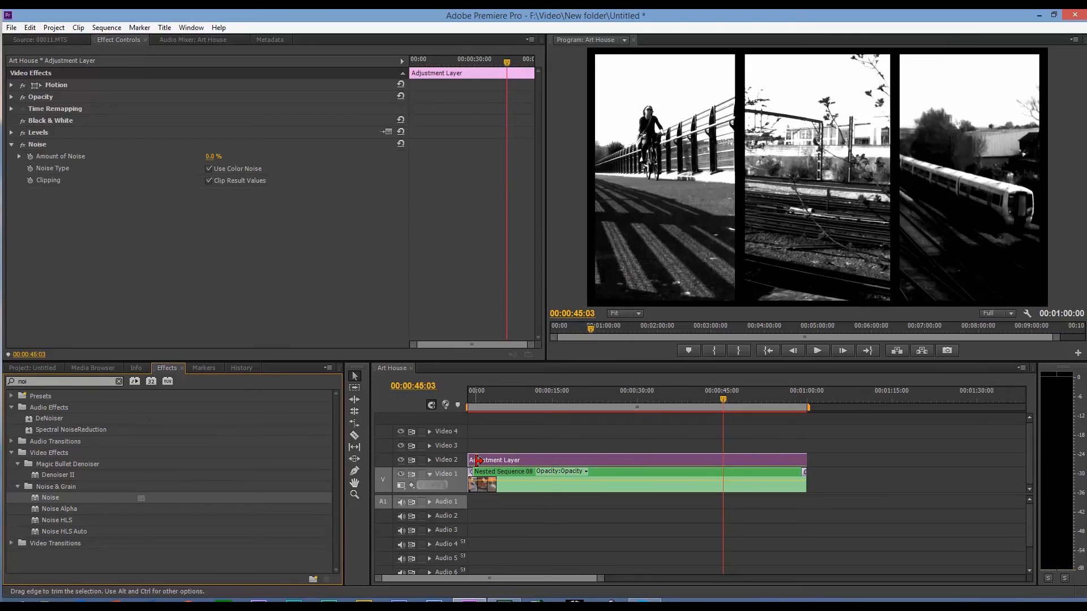
Turn off color noise, set the amount of noise to 12.4%, and preview the result at about 00:00:08:05
click(209, 168)
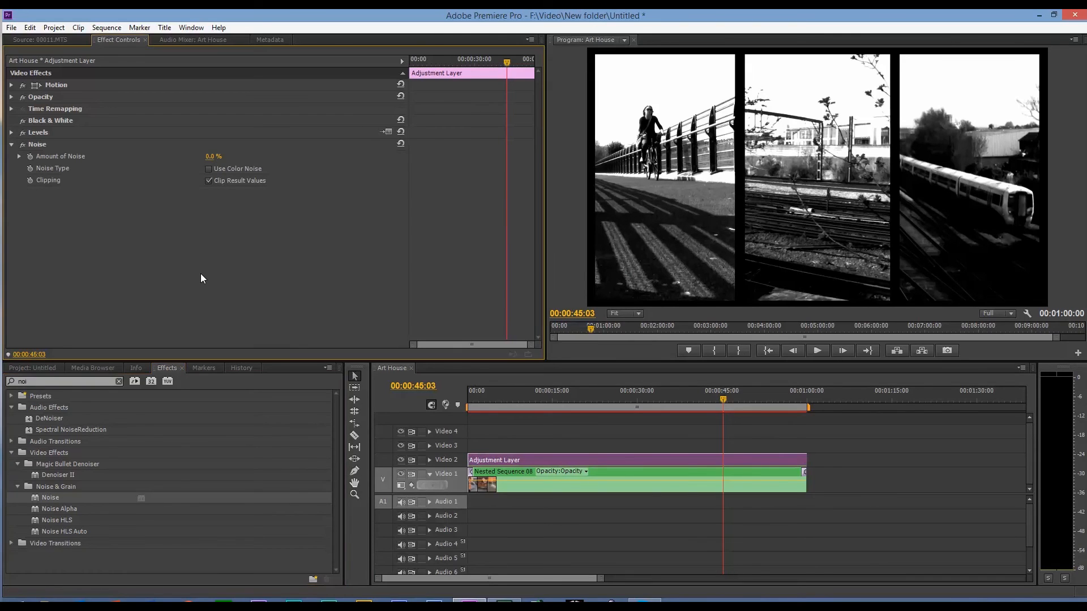
click(19, 156)
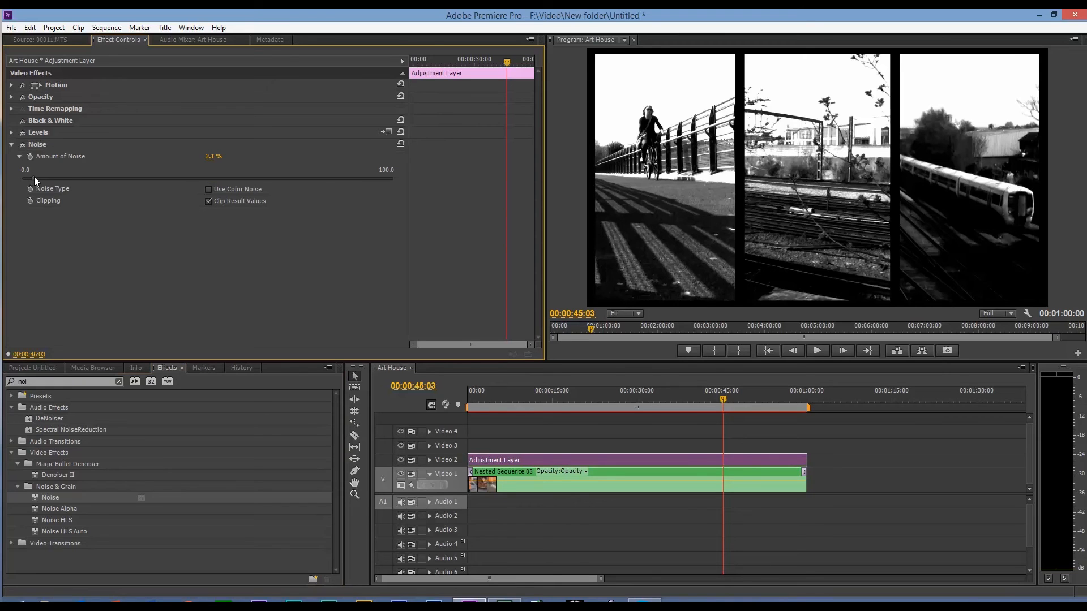
drag(56, 179, 60, 179)
click(515, 399)
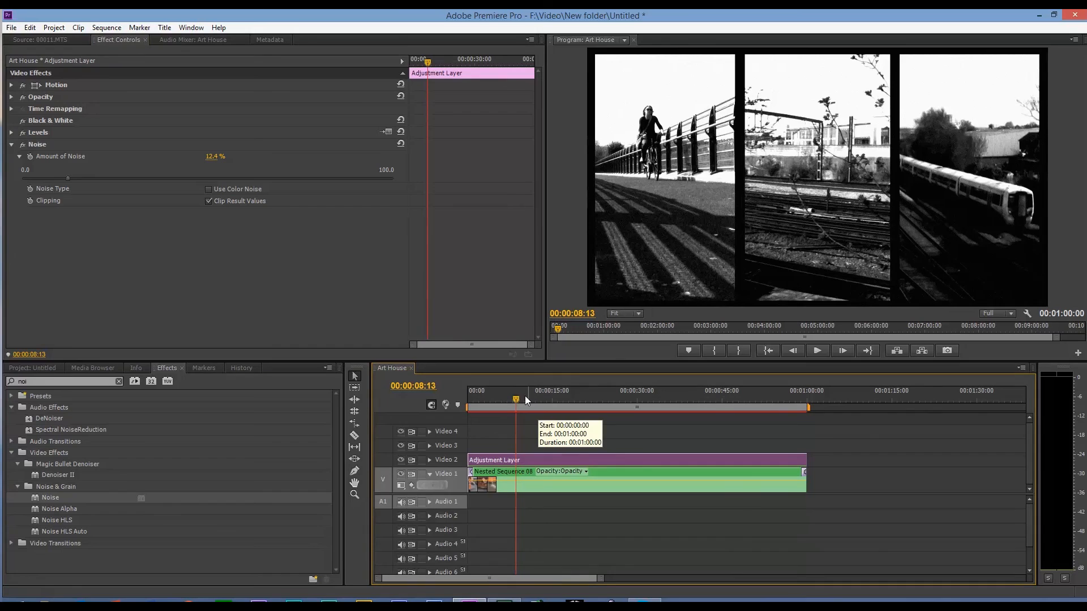
drag(515, 400, 513, 400)
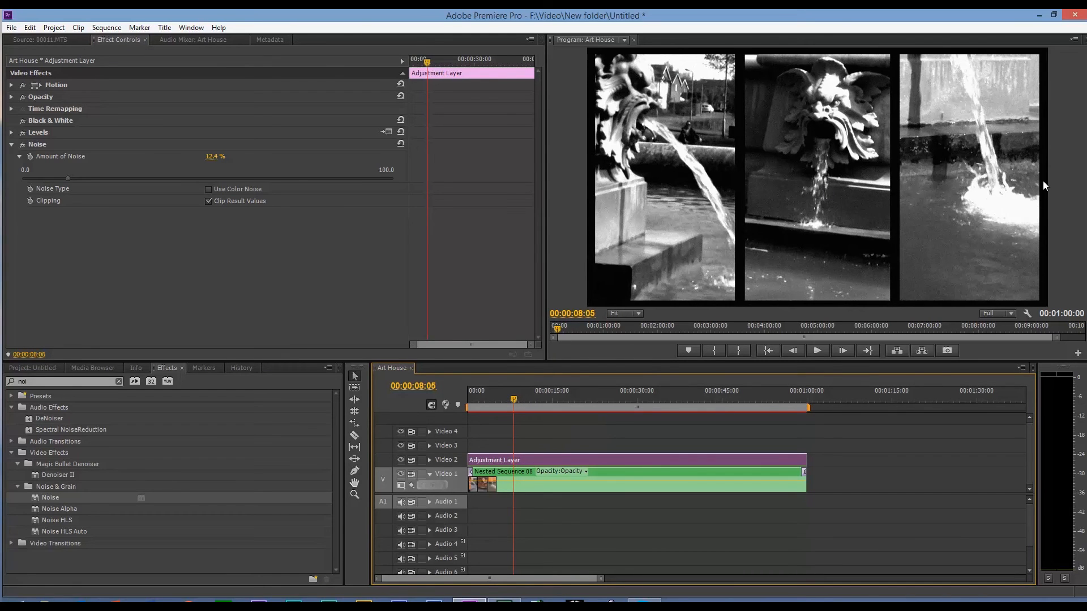
Place the Despair and Triumph.mp3 music on Audio 1 from the start of the sequence
click(41, 368)
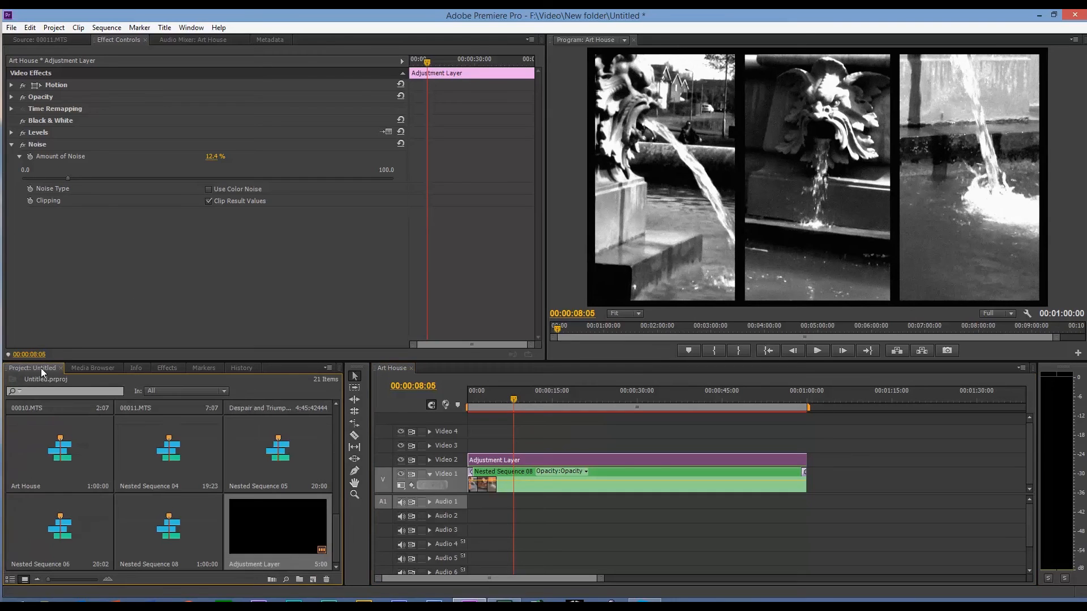
drag(335, 522, 338, 487)
drag(389, 512, 434, 503)
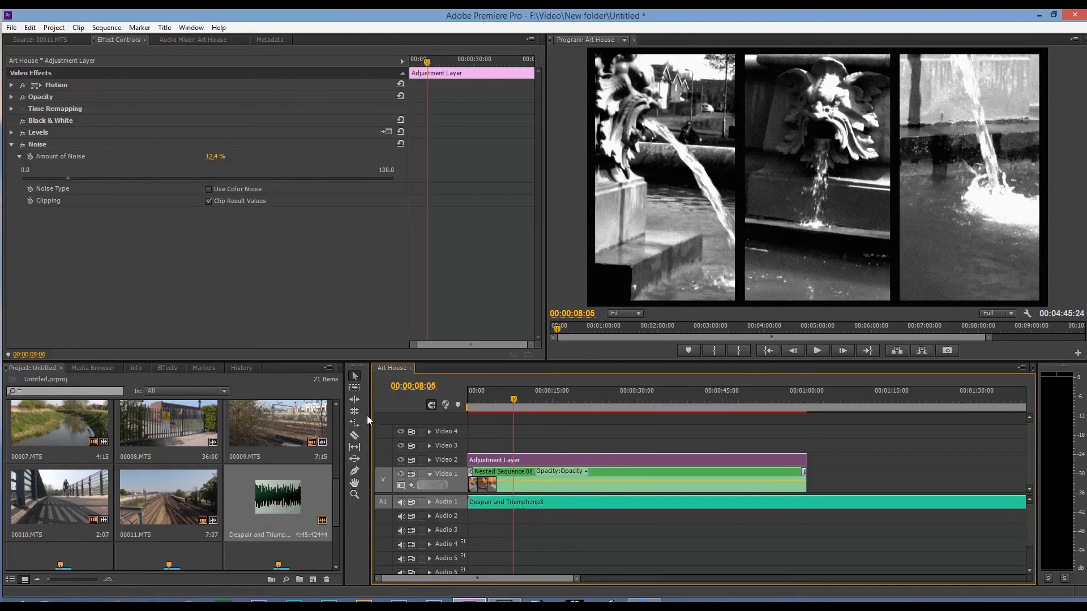
Cut the music track just past the end of the video and delete the remainder
click(353, 436)
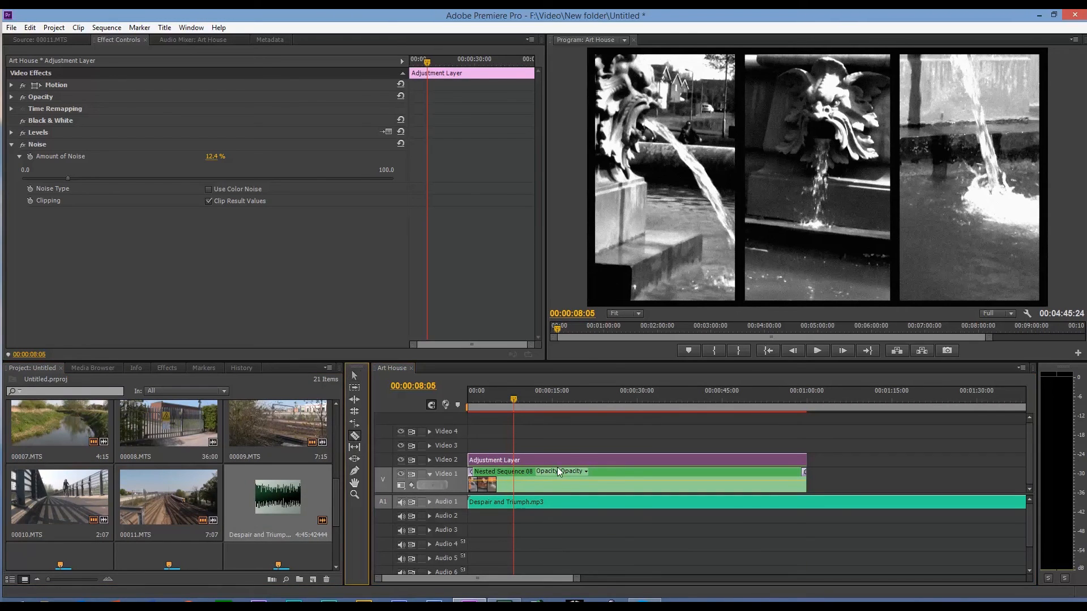
click(814, 501)
key(v)
click(923, 508)
key(Delete)
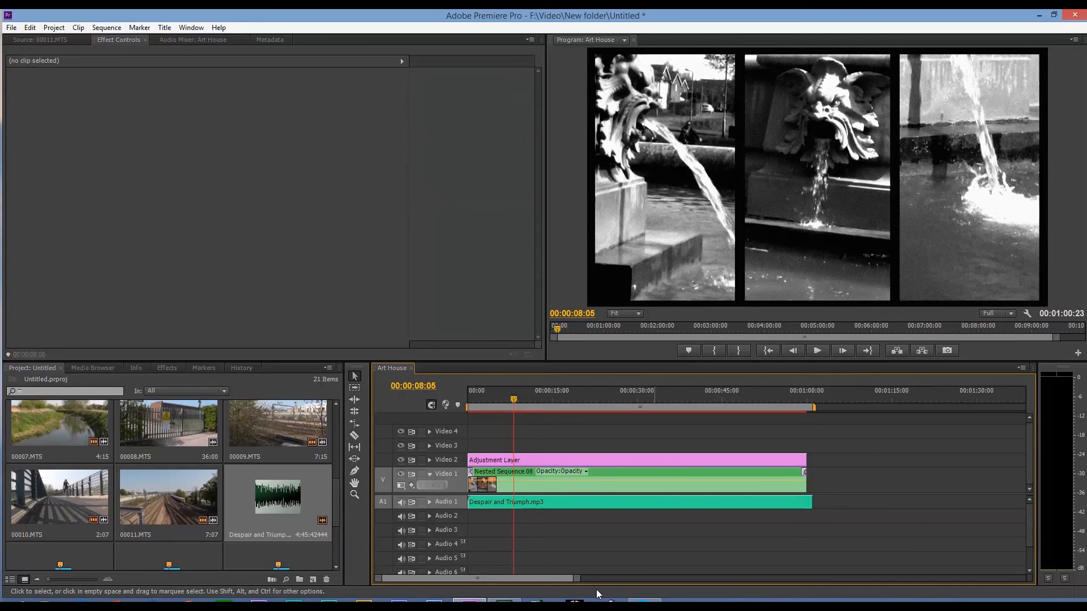
Find the Exponential Fade among the audio crossfades and apply it to the end of the music clip on Audio 1
click(180, 368)
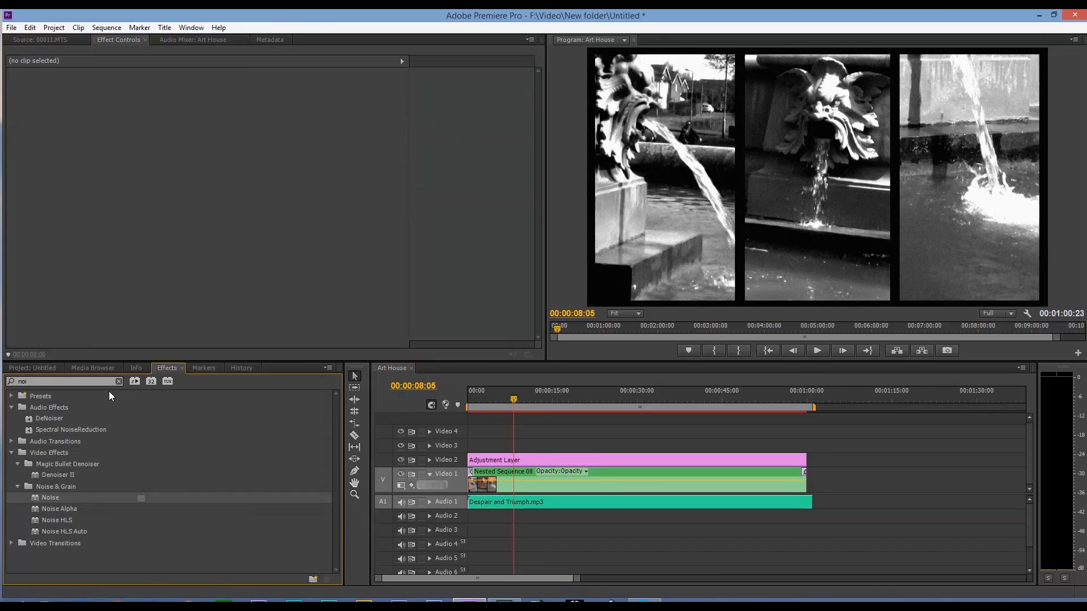
click(119, 382)
click(11, 419)
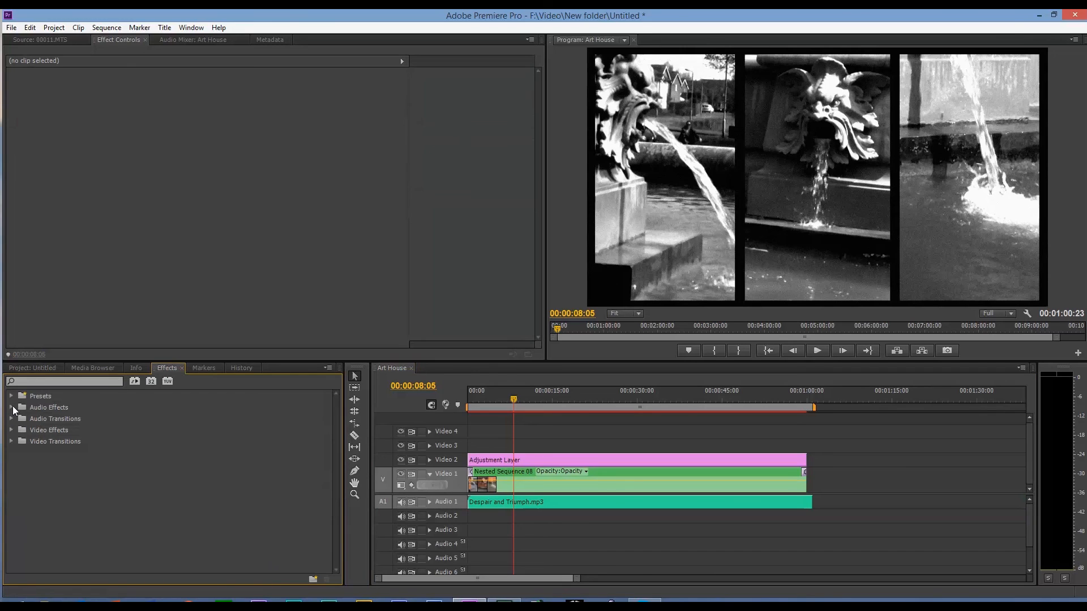
click(18, 430)
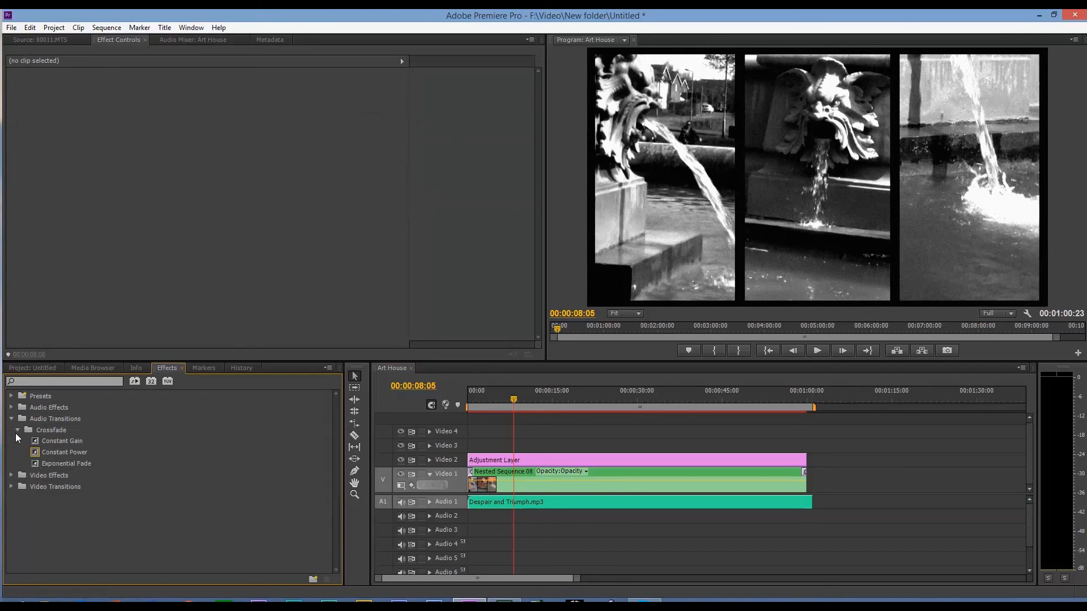
click(38, 464)
drag(37, 464, 809, 504)
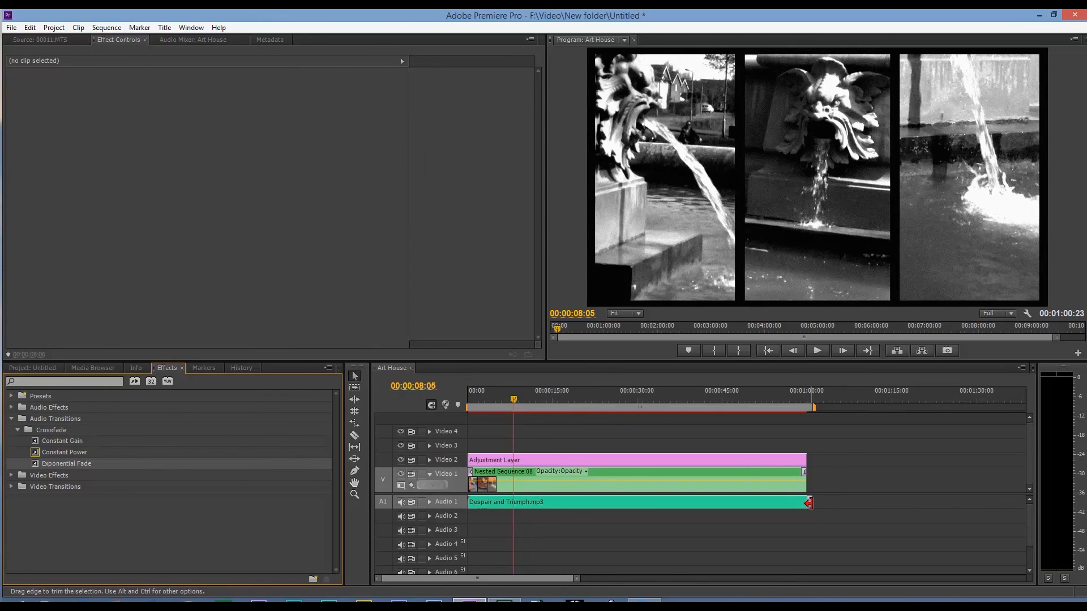
Lengthen the music's Exponential Fade to a duration of 00:00:01:22 and scrub back through it to 00:01:00:07
click(812, 392)
key(=)
key(=)
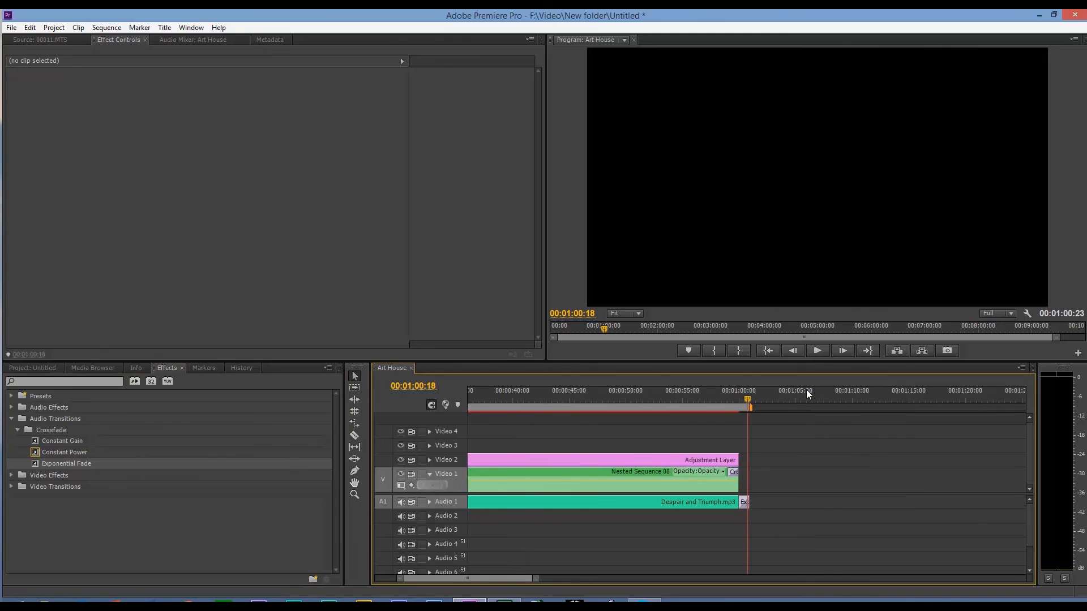
click(733, 502)
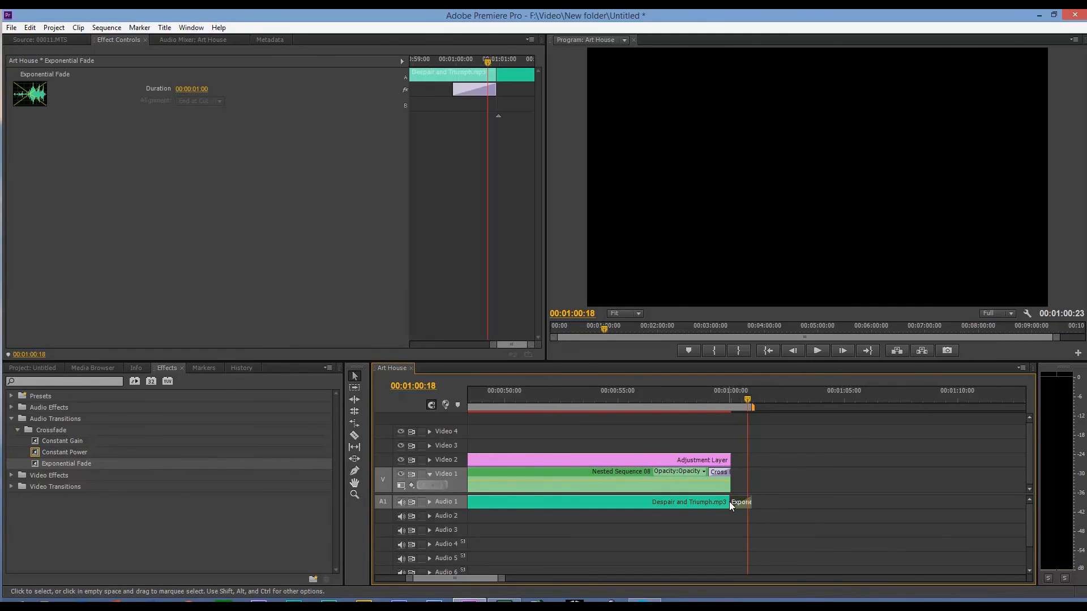
drag(731, 504, 710, 503)
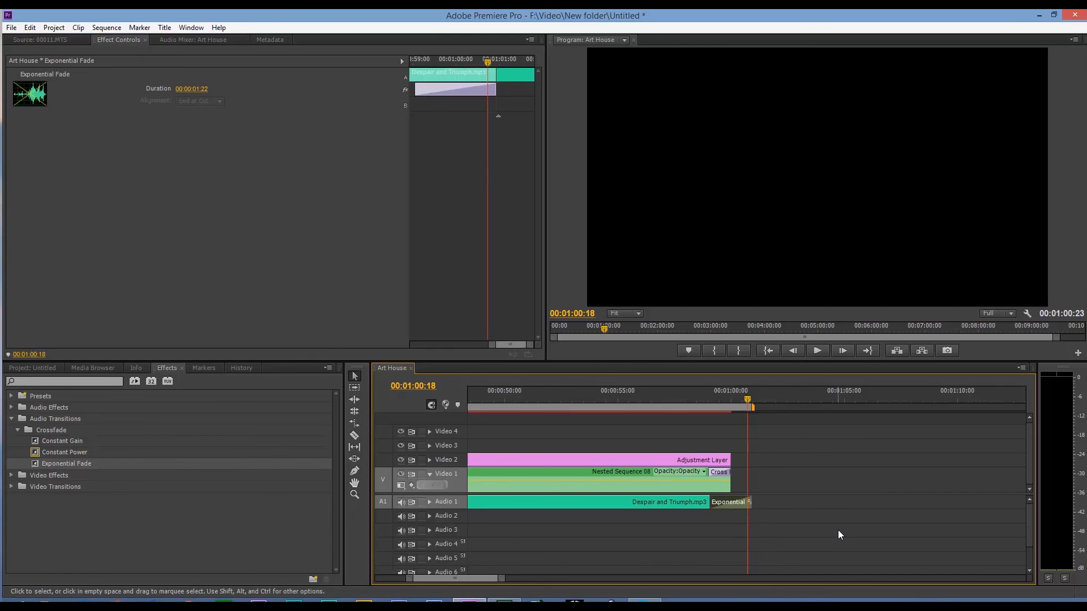
drag(745, 399, 736, 395)
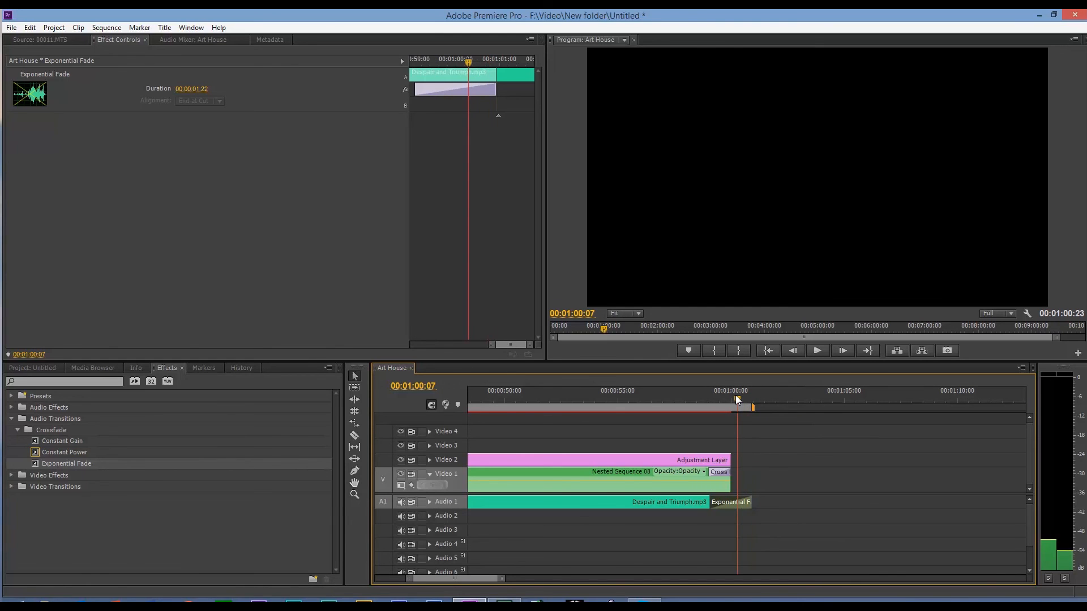